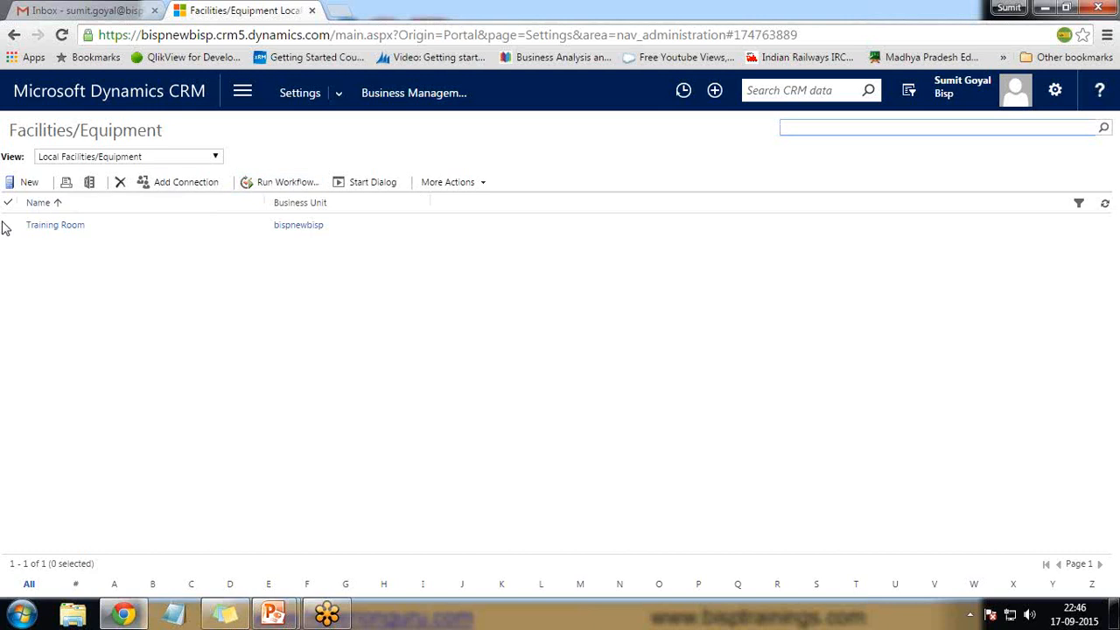
- Try to delete the existing Training Room record from the facilities and equipment list
click(9, 225)
click(120, 182)
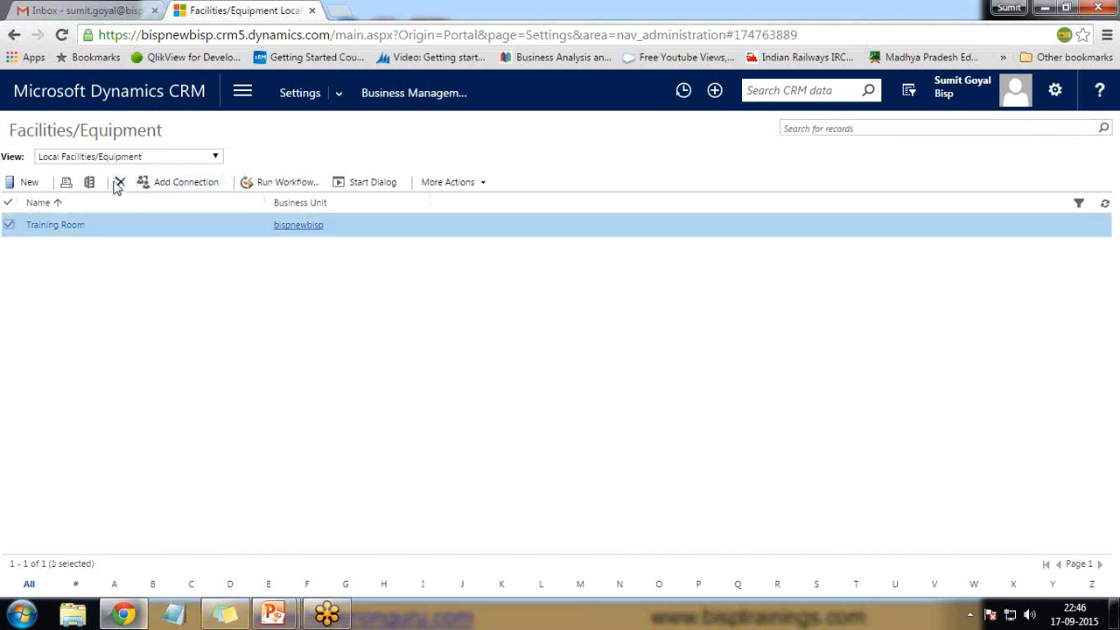
click(617, 190)
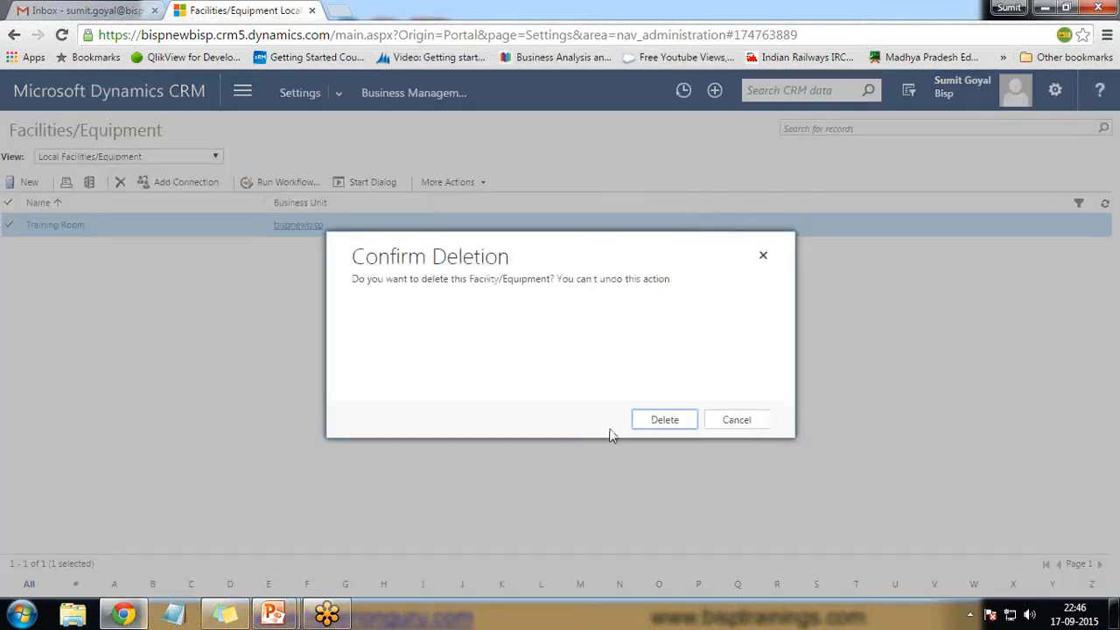
click(675, 422)
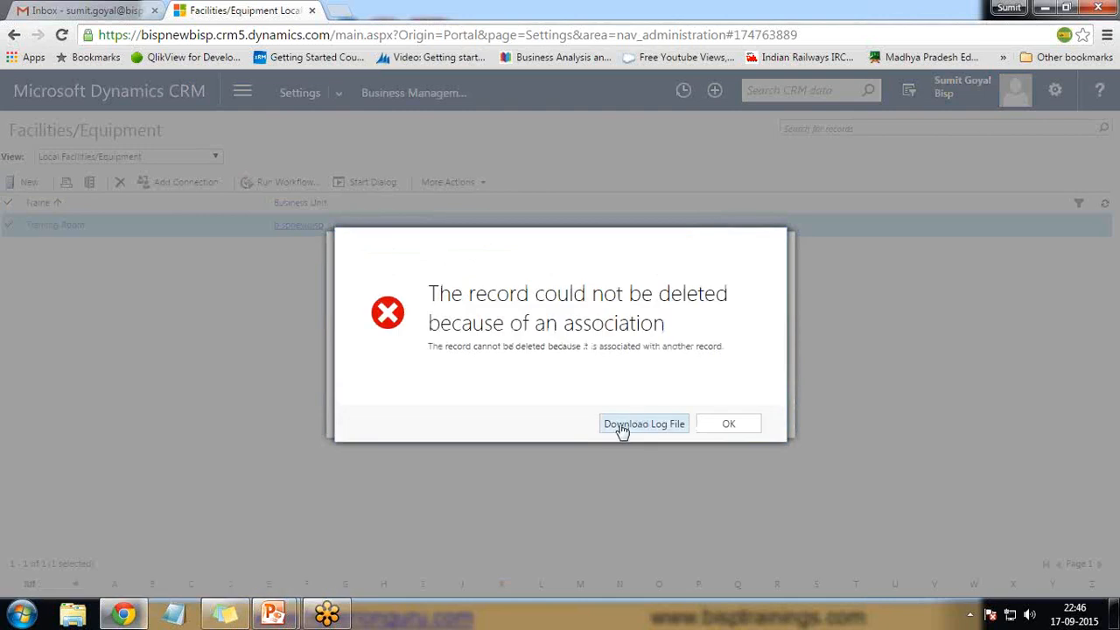
click(725, 425)
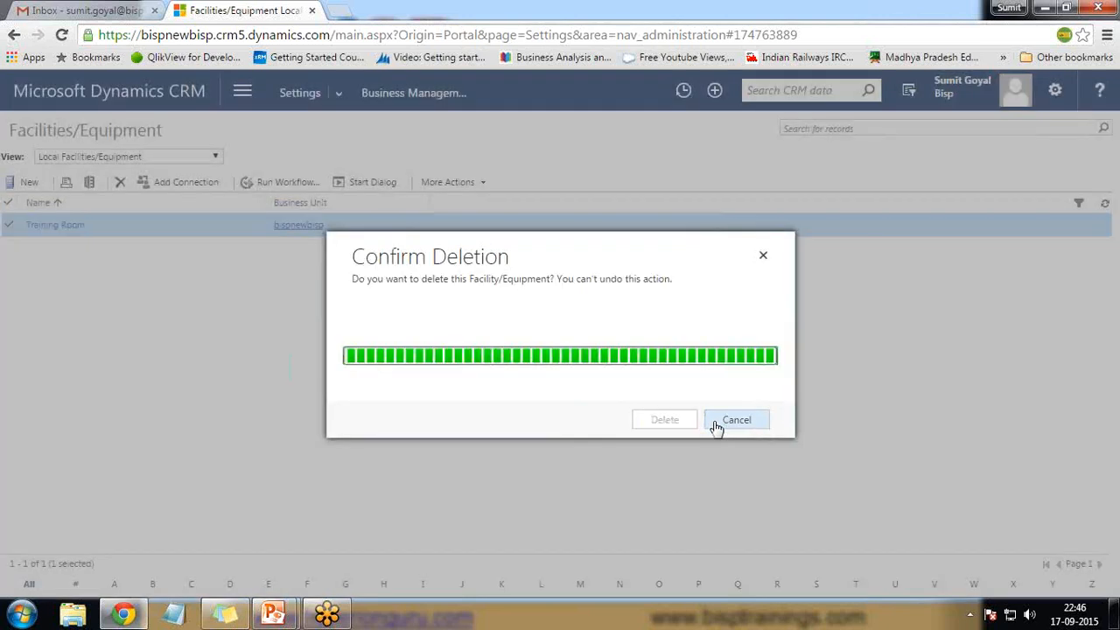
click(764, 256)
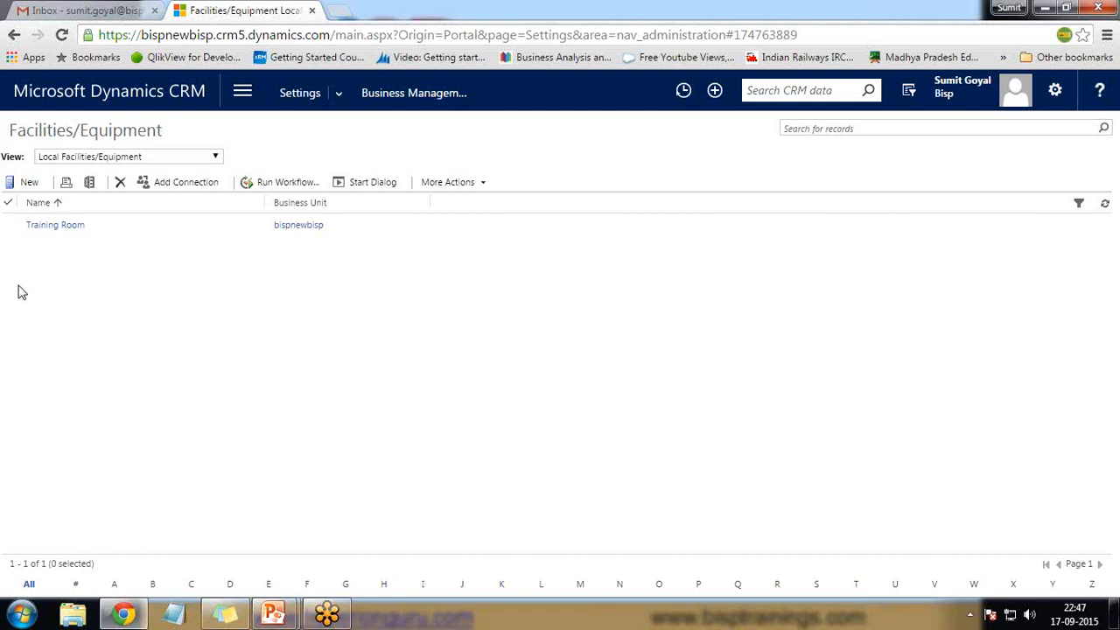
- Create and save a facility named "Training Room Big" at site Gurgaon Sec 48 with the description "Training Room for 40 people"
click(29, 182)
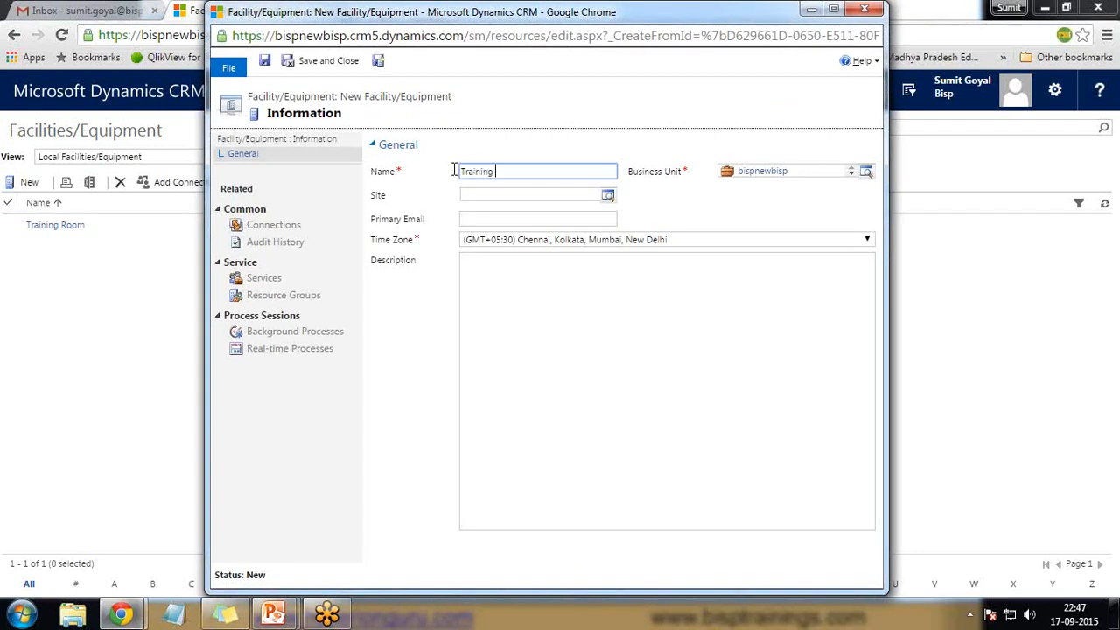
text(Training Room Big)
click(608, 197)
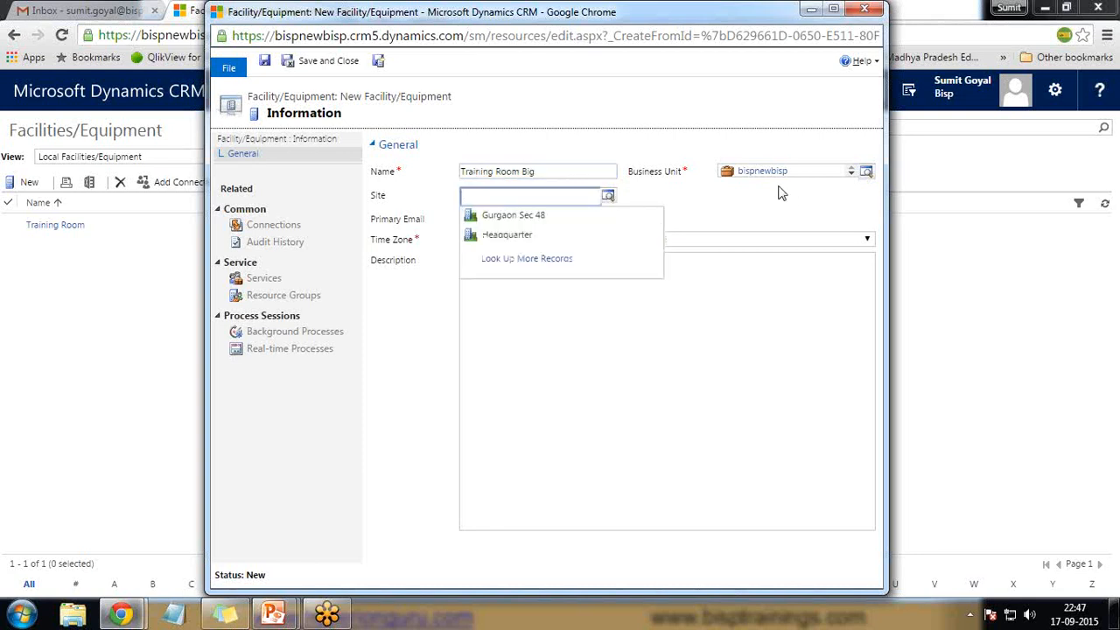
click(509, 215)
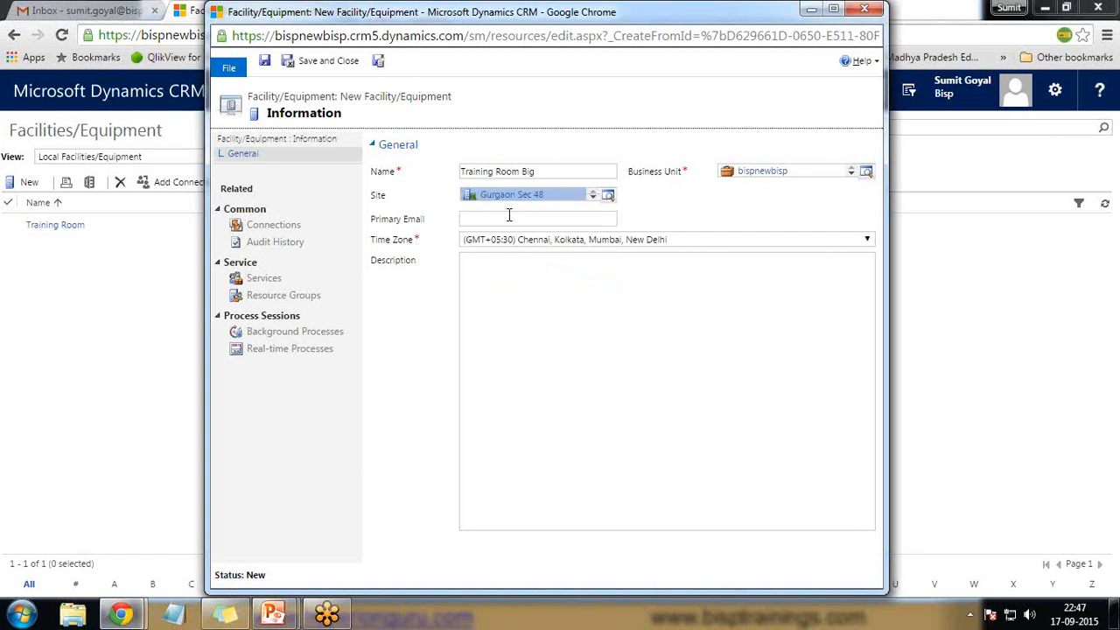
click(509, 217)
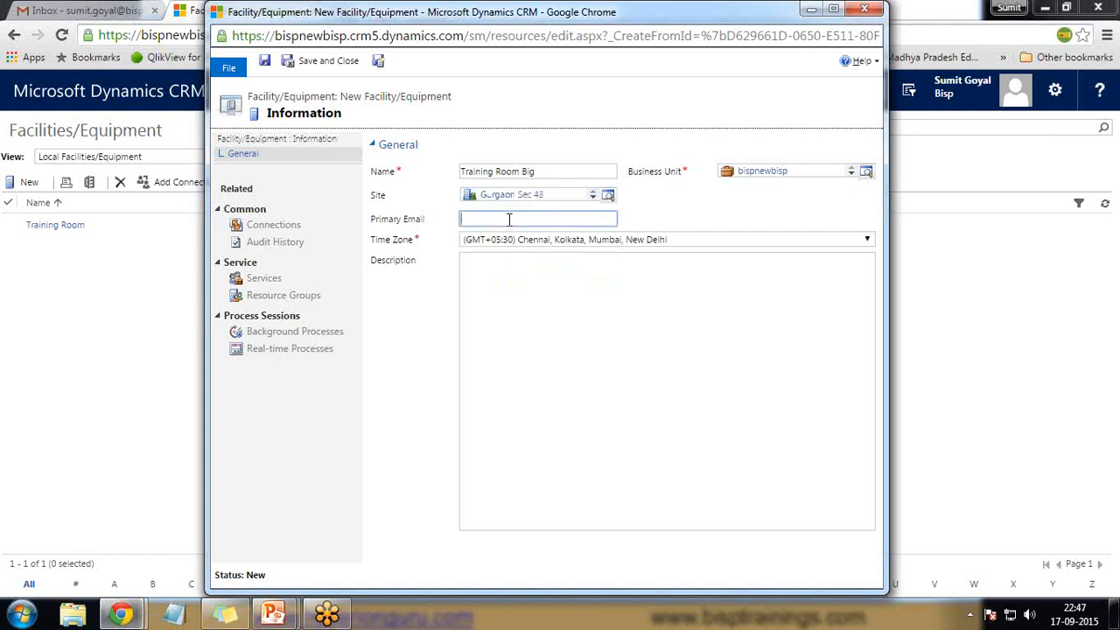
click(471, 290)
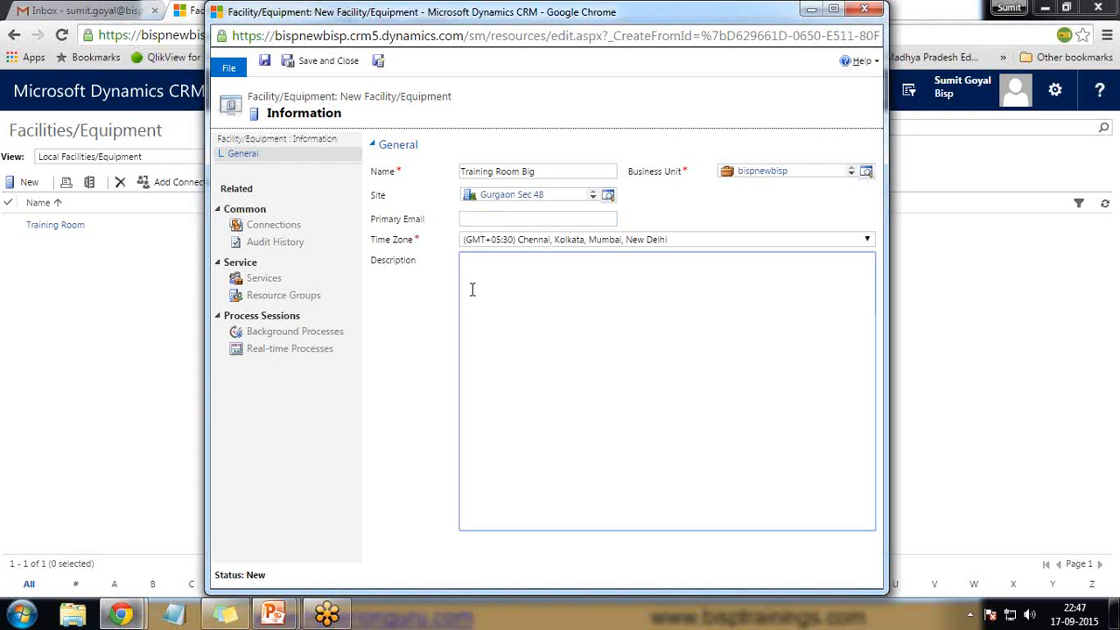
text(Training Room for 40 people)
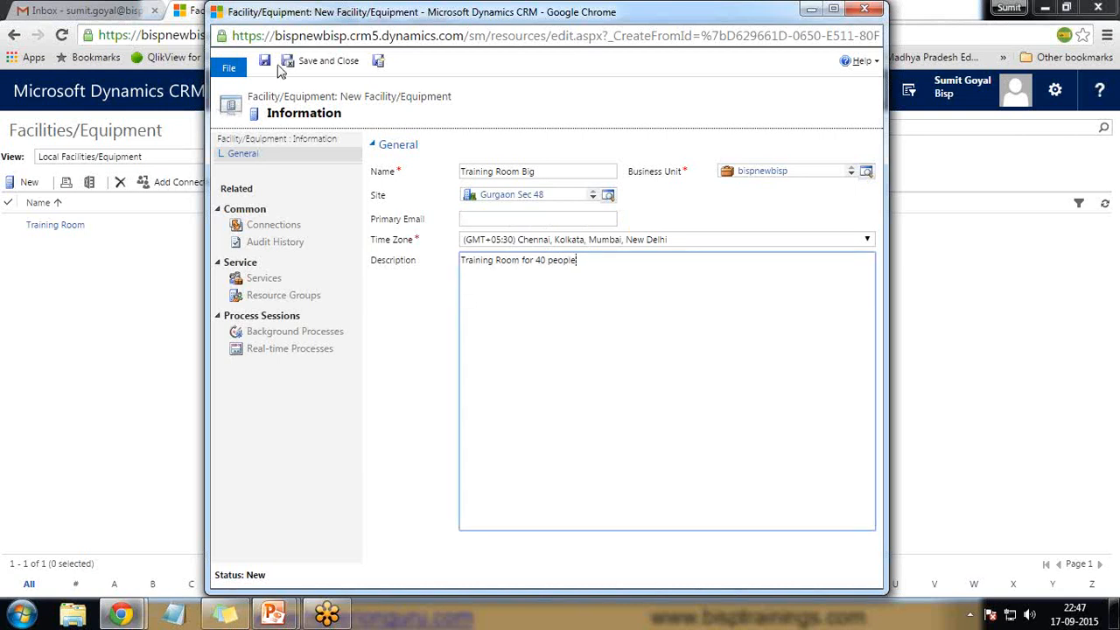
click(308, 67)
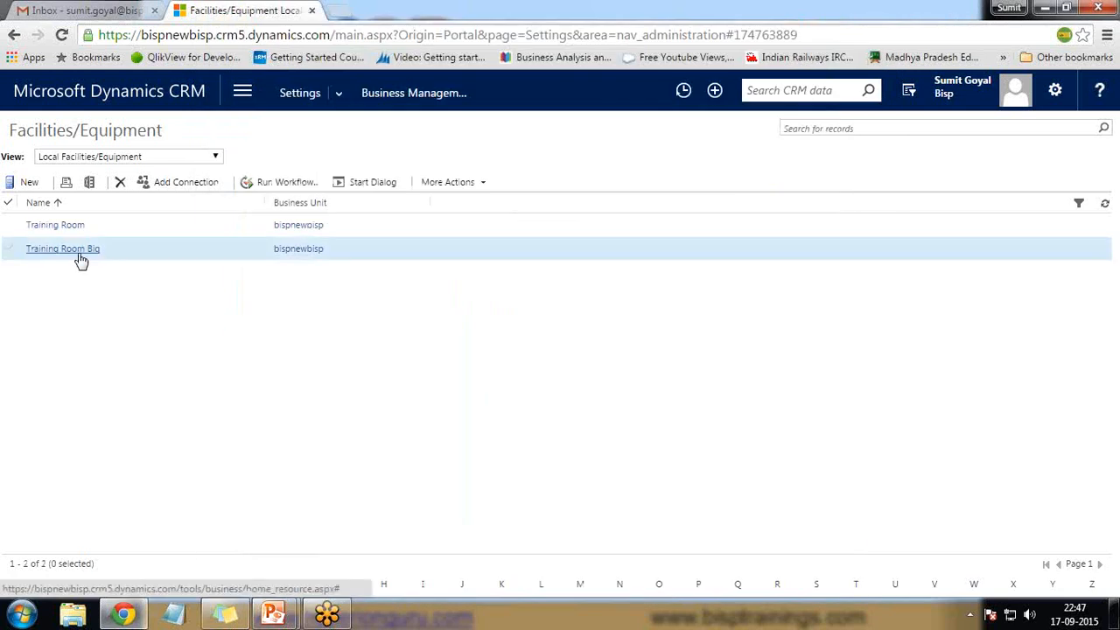
- Create and save an equipment record named "Projector" at site Gurgaon Sec 48 with the description "Big Projector Wall Mounted"
click(25, 182)
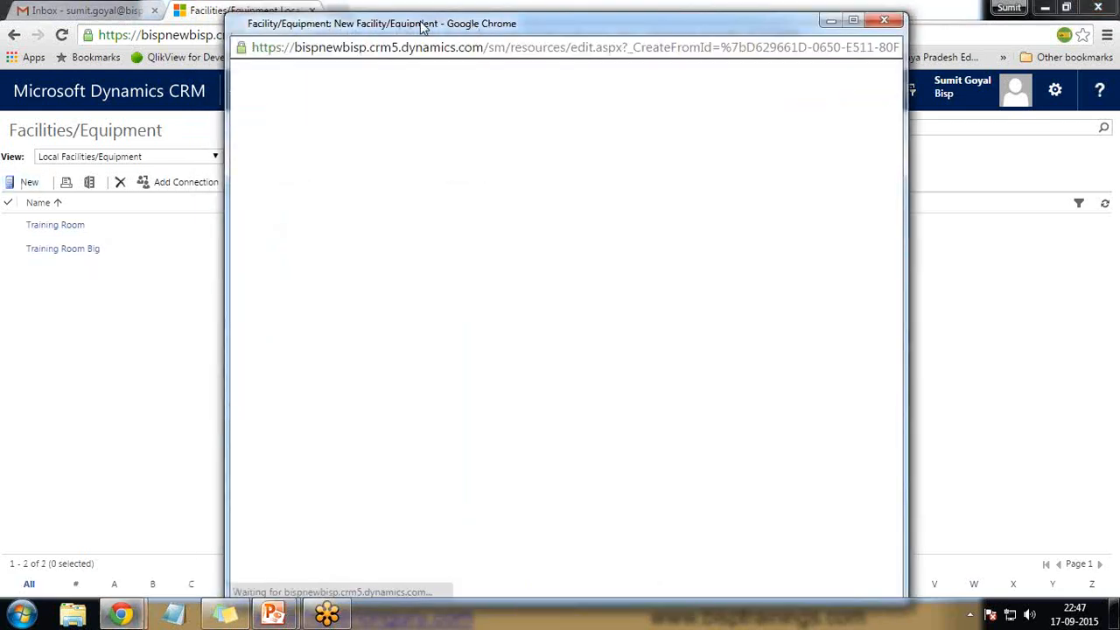
text(P)
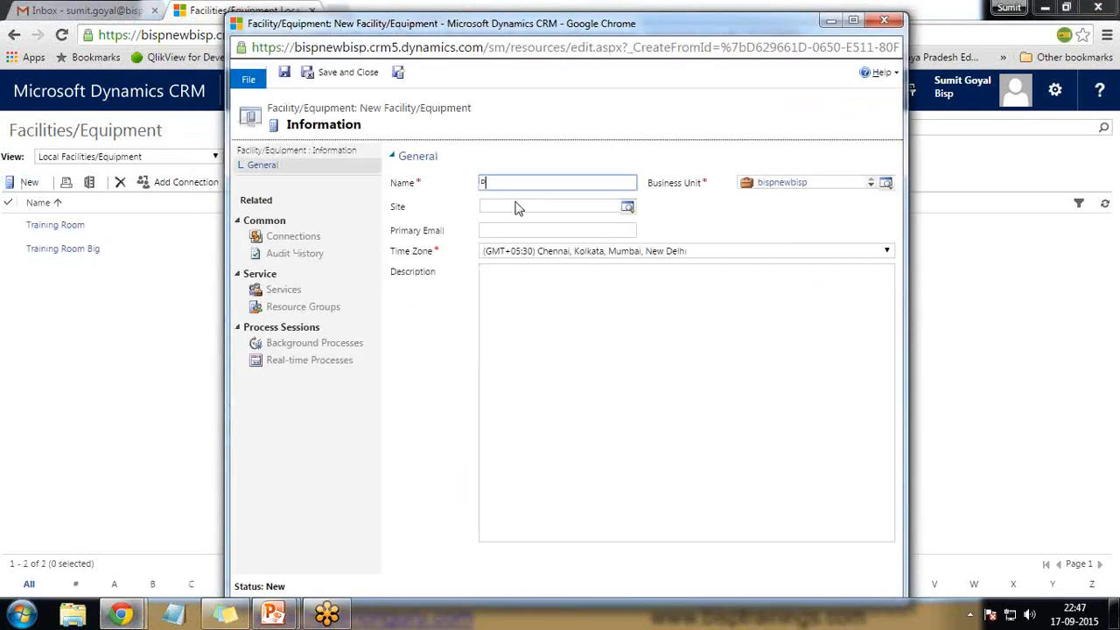
text(rojector)
key(Tab)
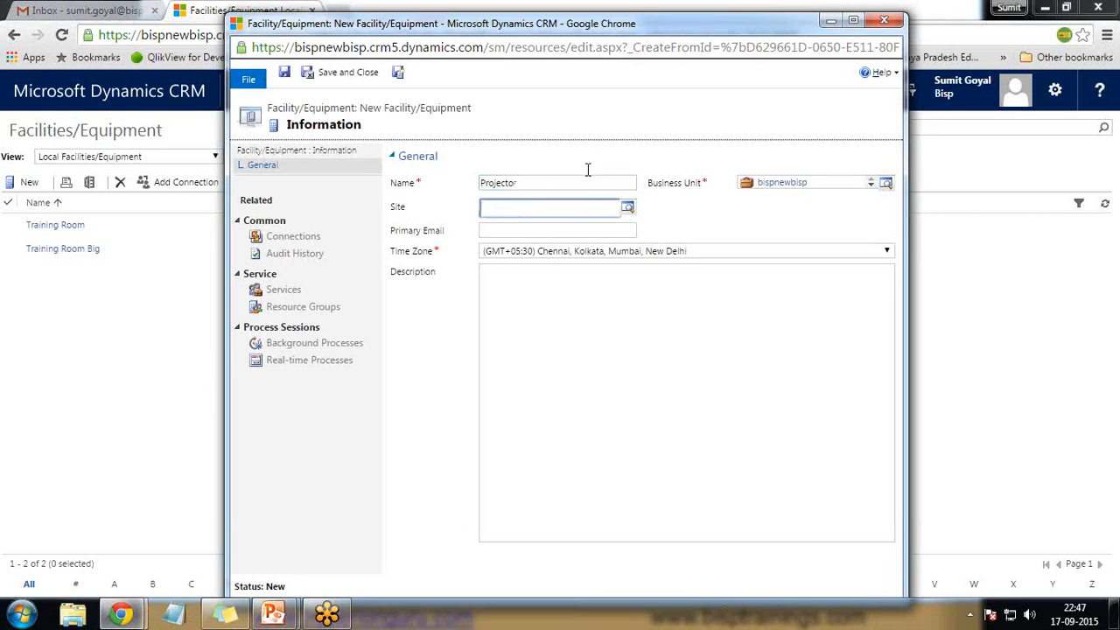
click(627, 207)
click(511, 229)
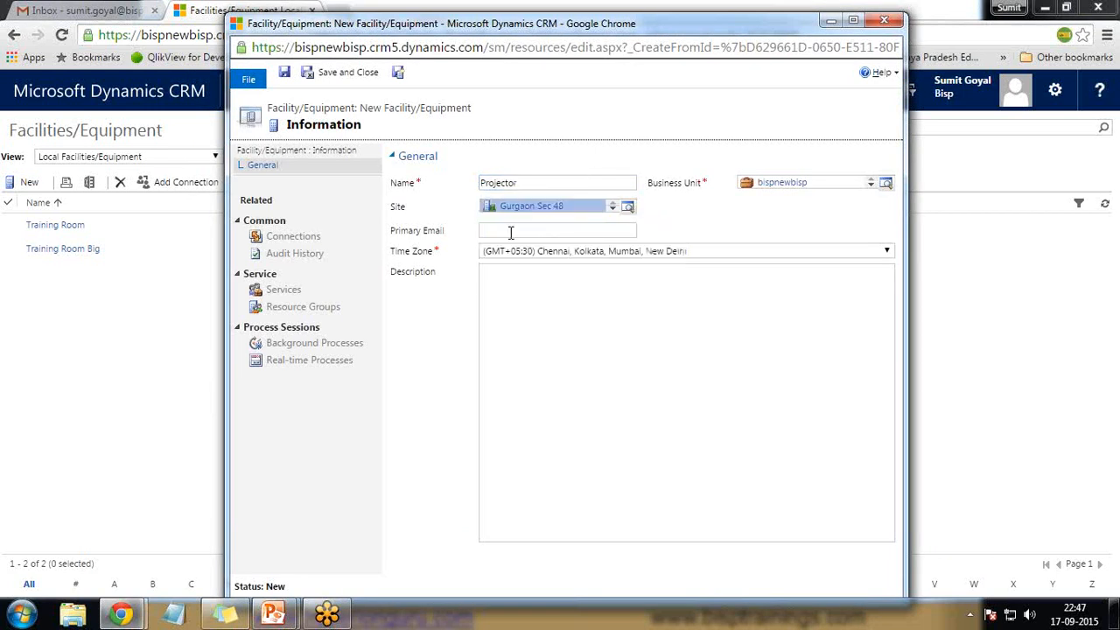
click(516, 279)
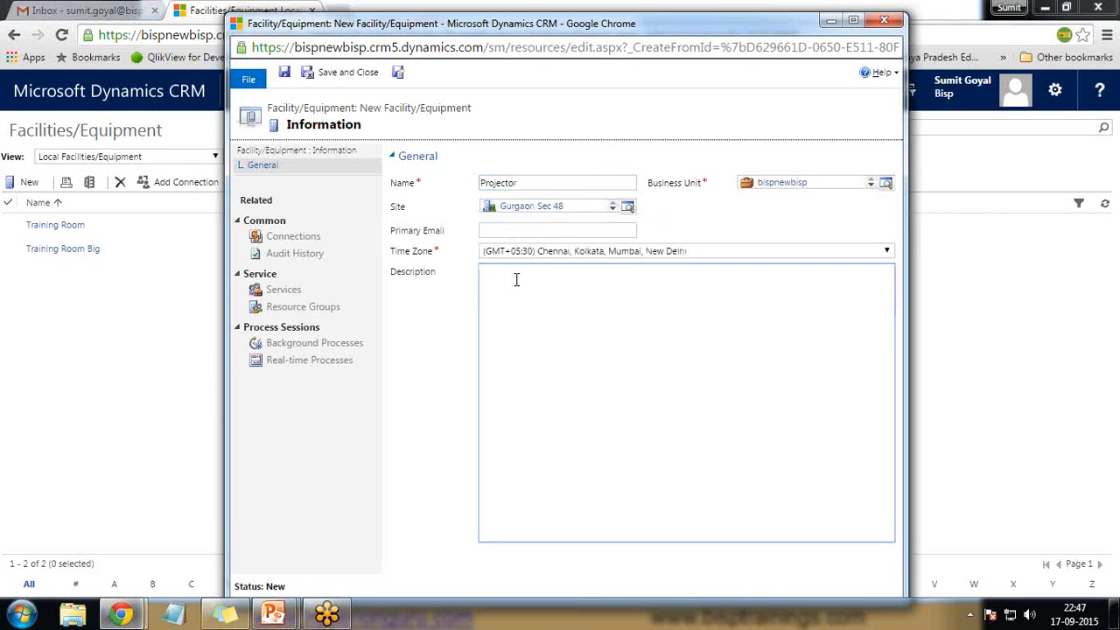
text(Big Projector Wall Mounter)
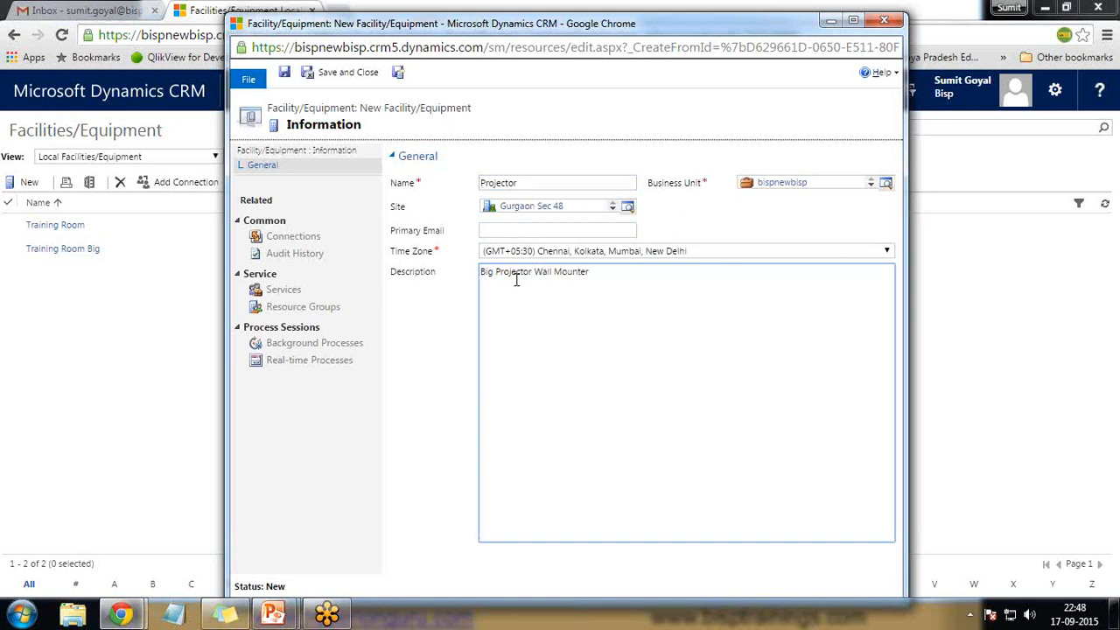
click(329, 74)
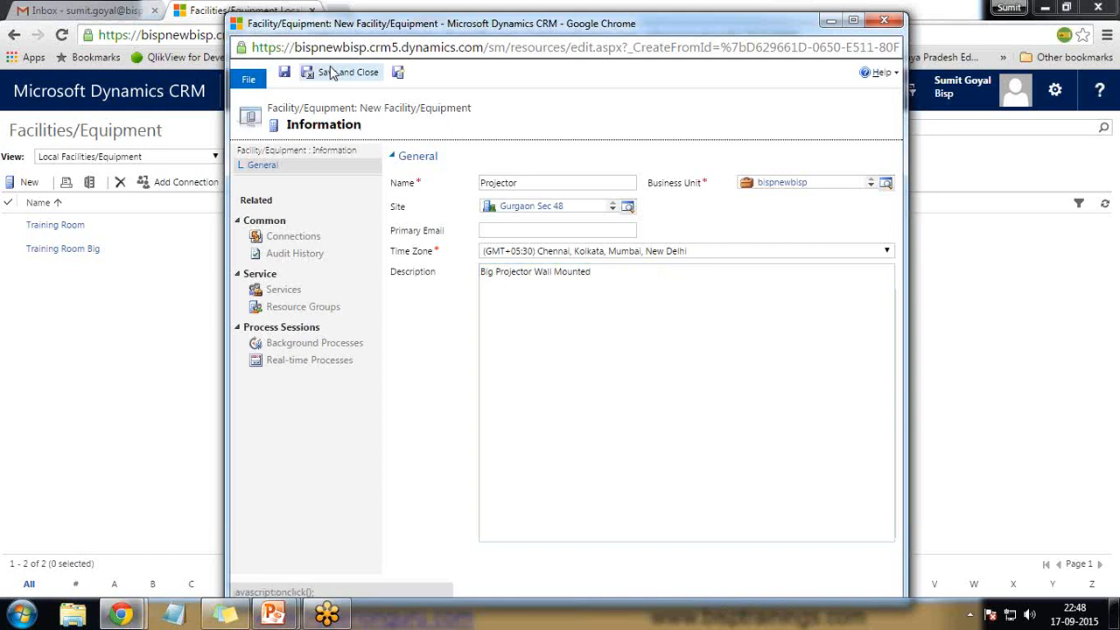
- Create and save an equipment record named "Training Teaching Material" at site Gurgaon Sec 48
click(25, 182)
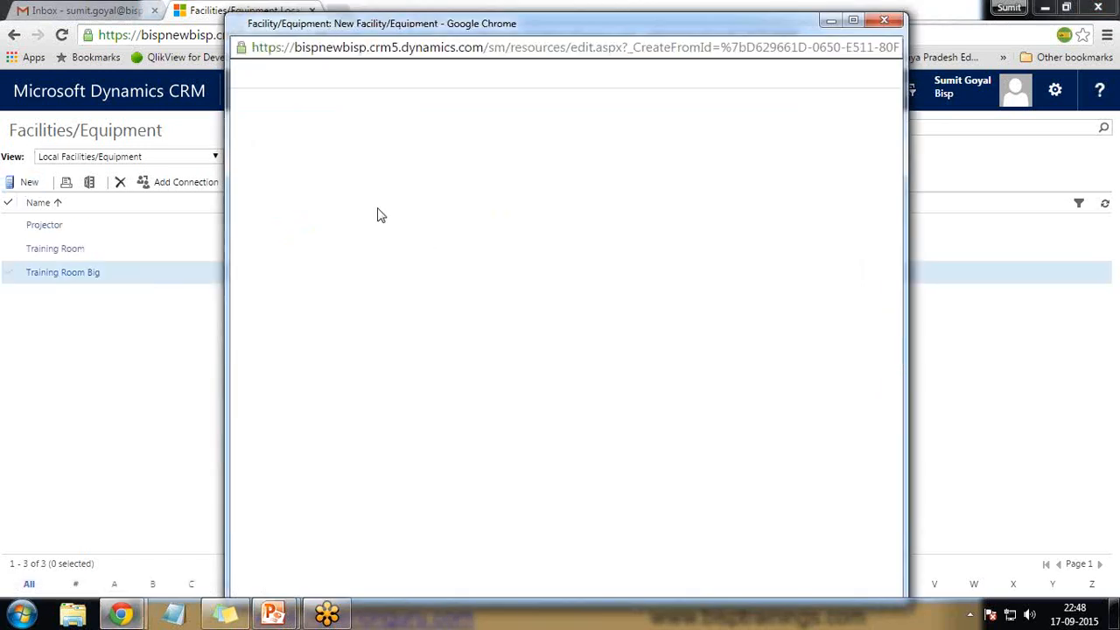
text(Tr)
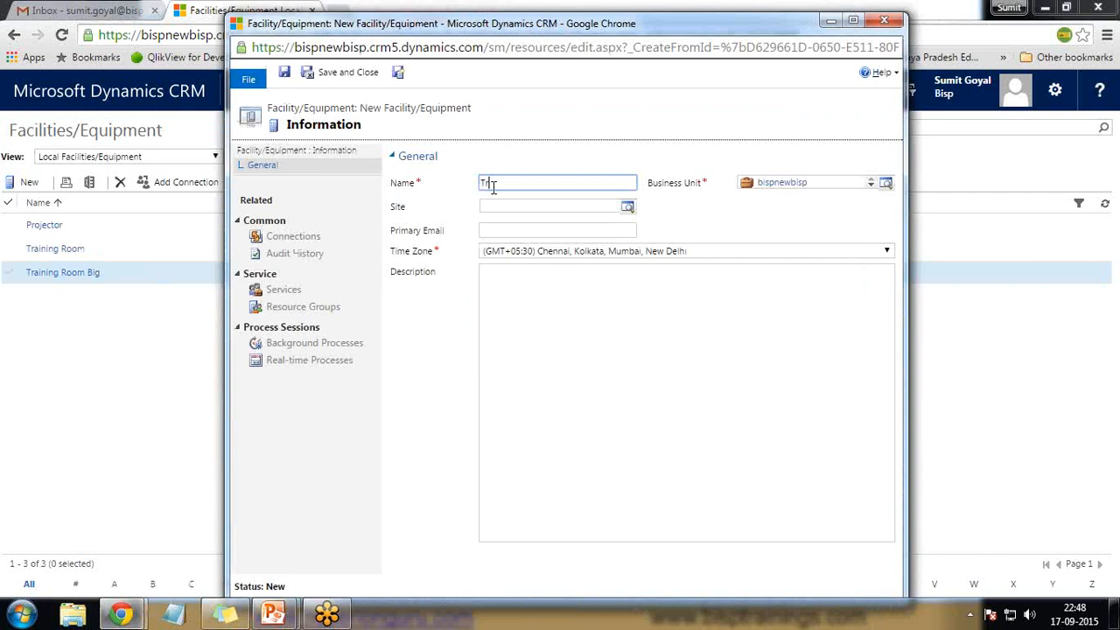
text(aining Teaching Meateria)
click(581, 210)
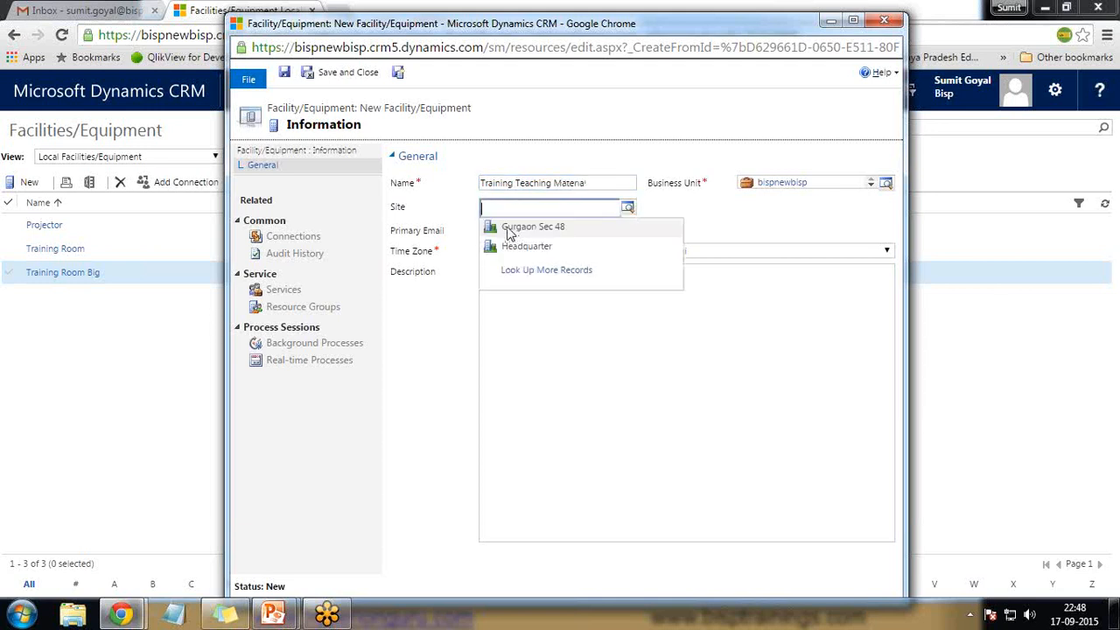
click(510, 230)
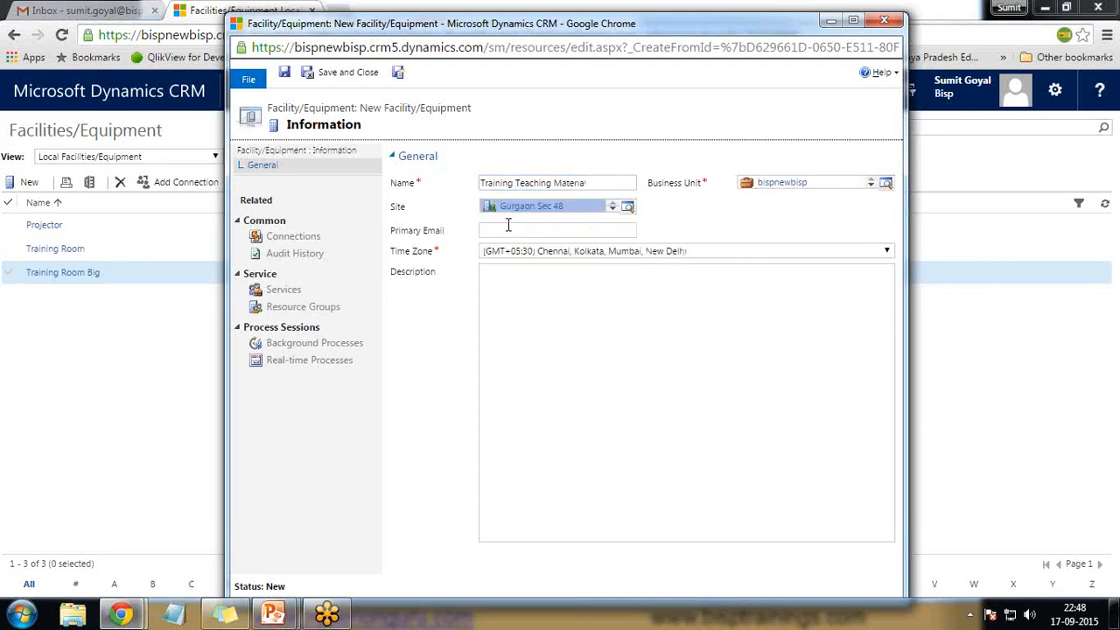
click(349, 77)
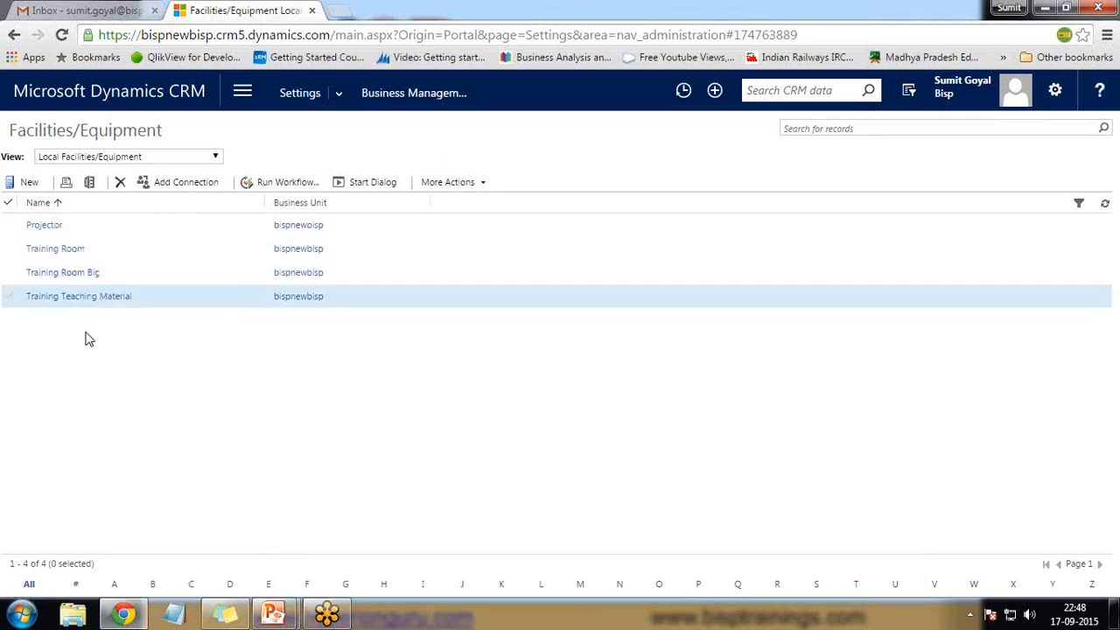
- Switch to the PowerPoint slide show to review the resource group definition on the "Options of Service Scheduling" slide, and return to Dynamics CRM
mouse_move(276, 618)
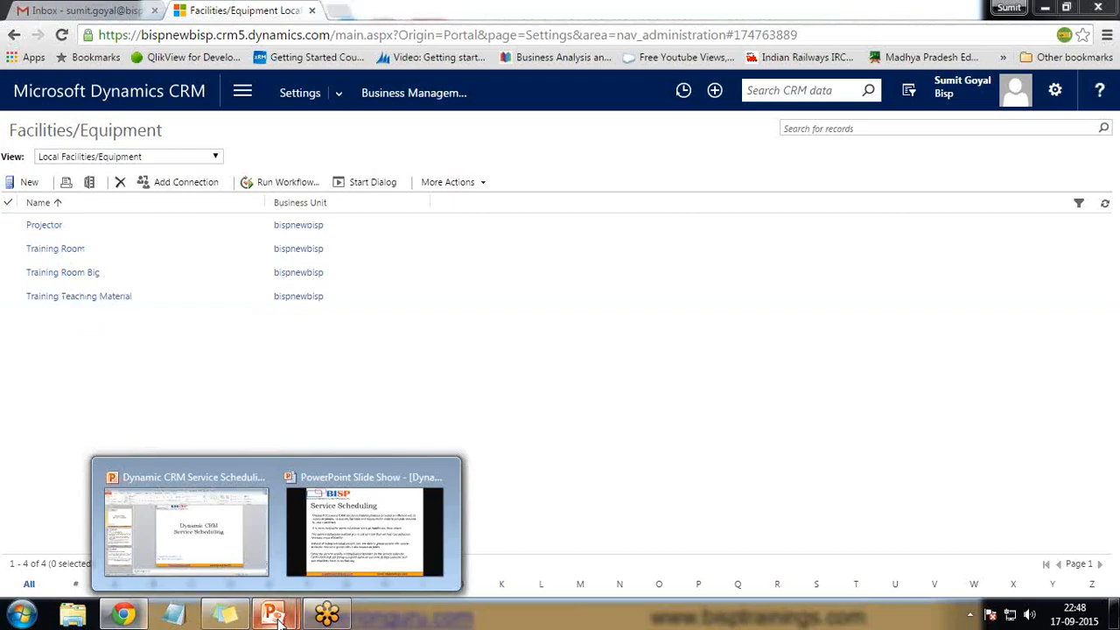
click(365, 530)
click(366, 417)
click(366, 417)
scroll(366, 415, up, 1)
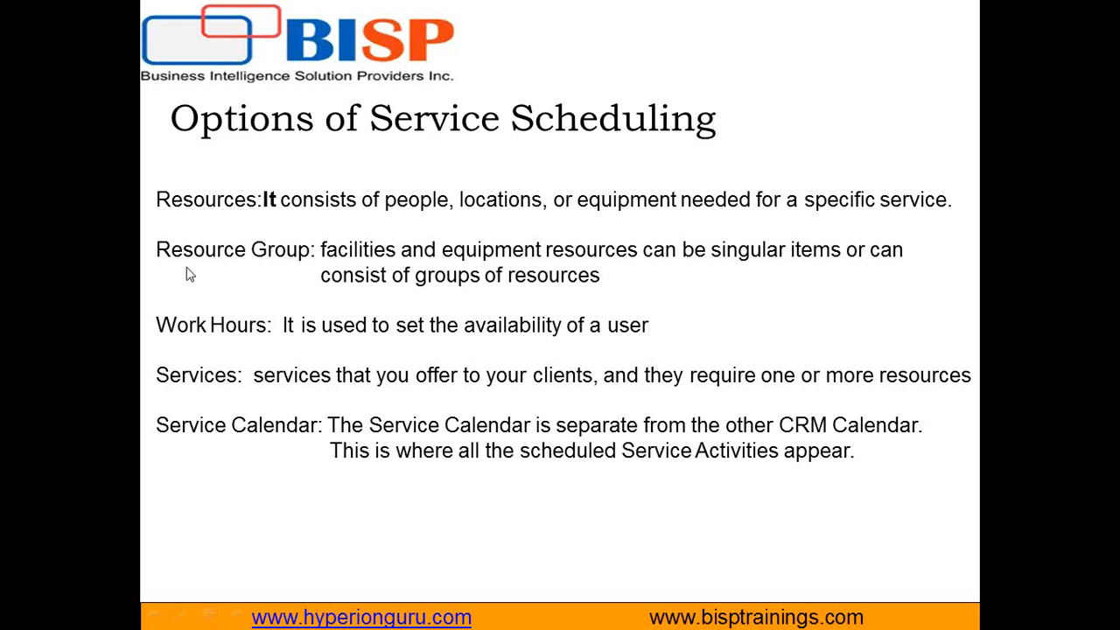
key(alt+Tab)
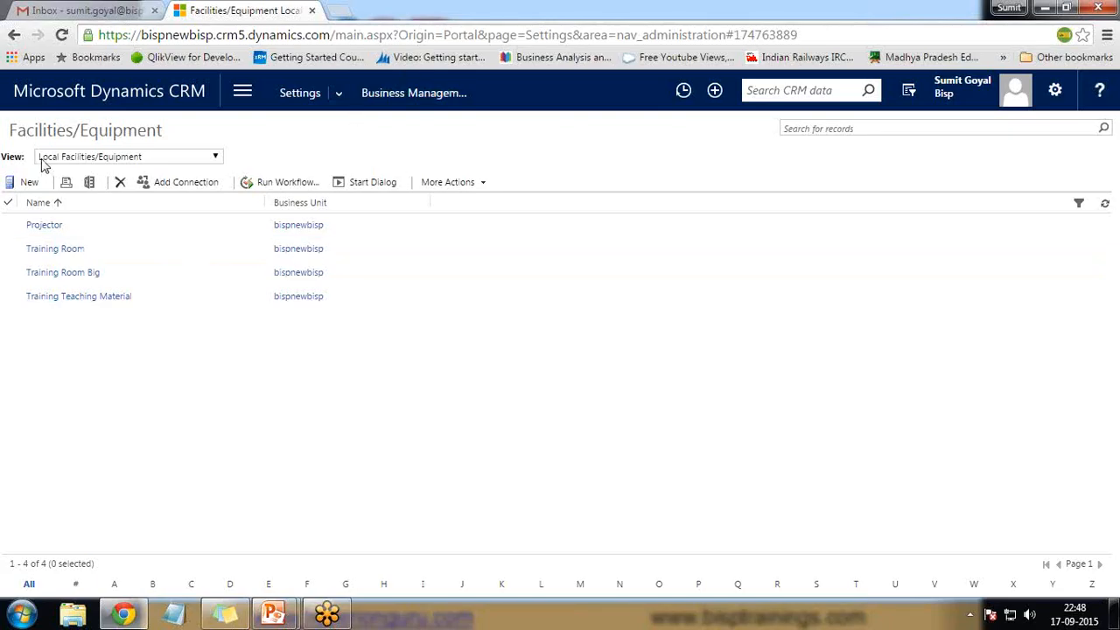
key(alt+Tab)
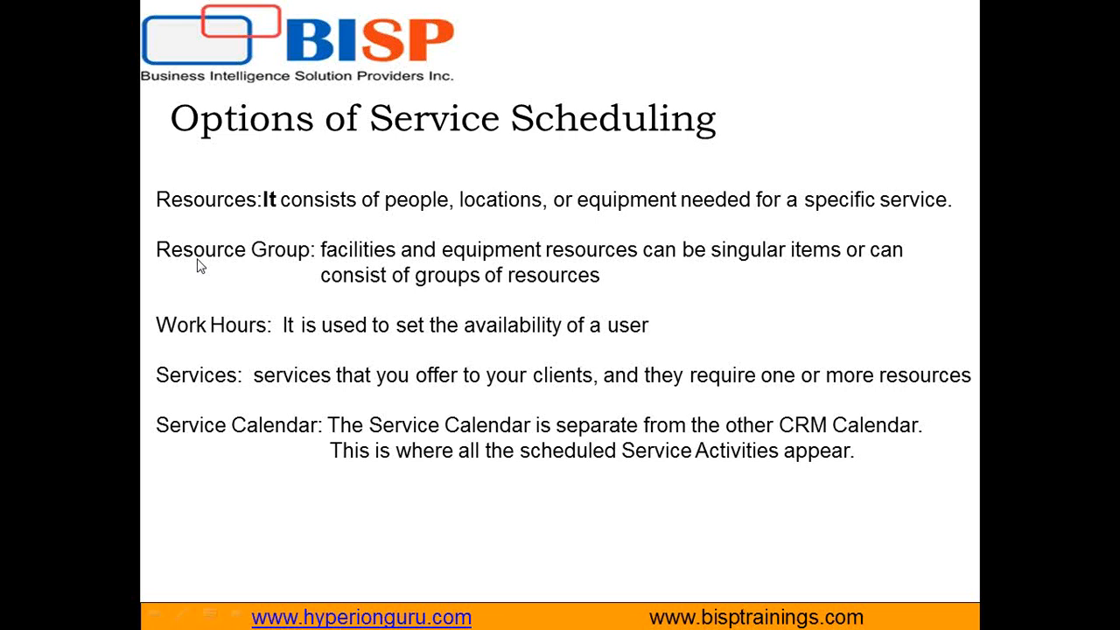
key(alt+Tab)
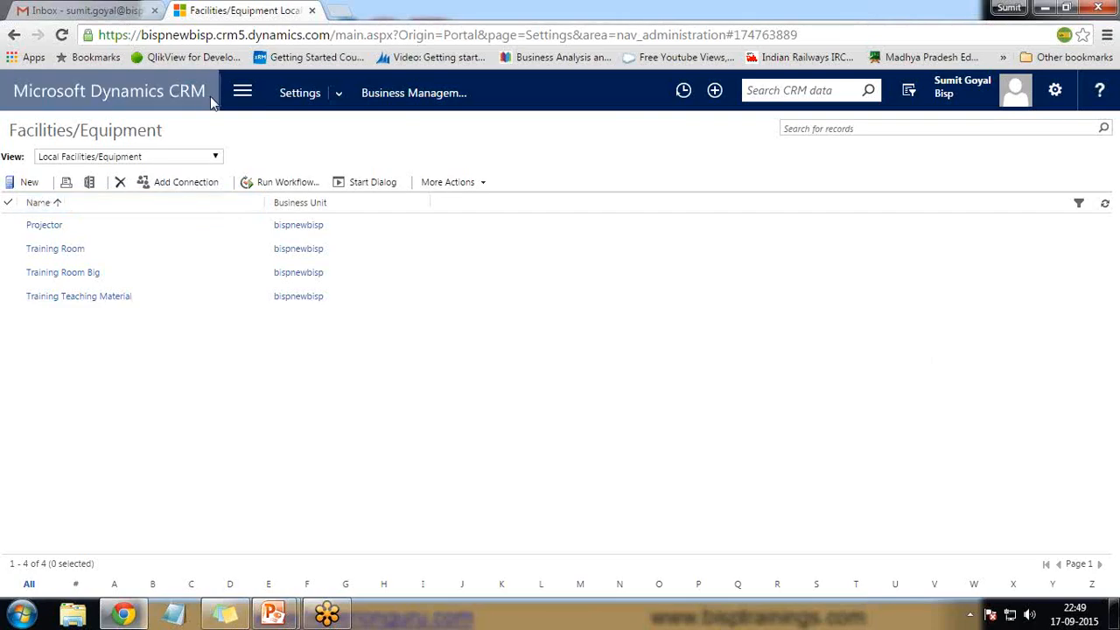
- Create a resource group named "Dynamic CRM Training" in the Business Management settings and save it, keeping its form open
click(420, 93)
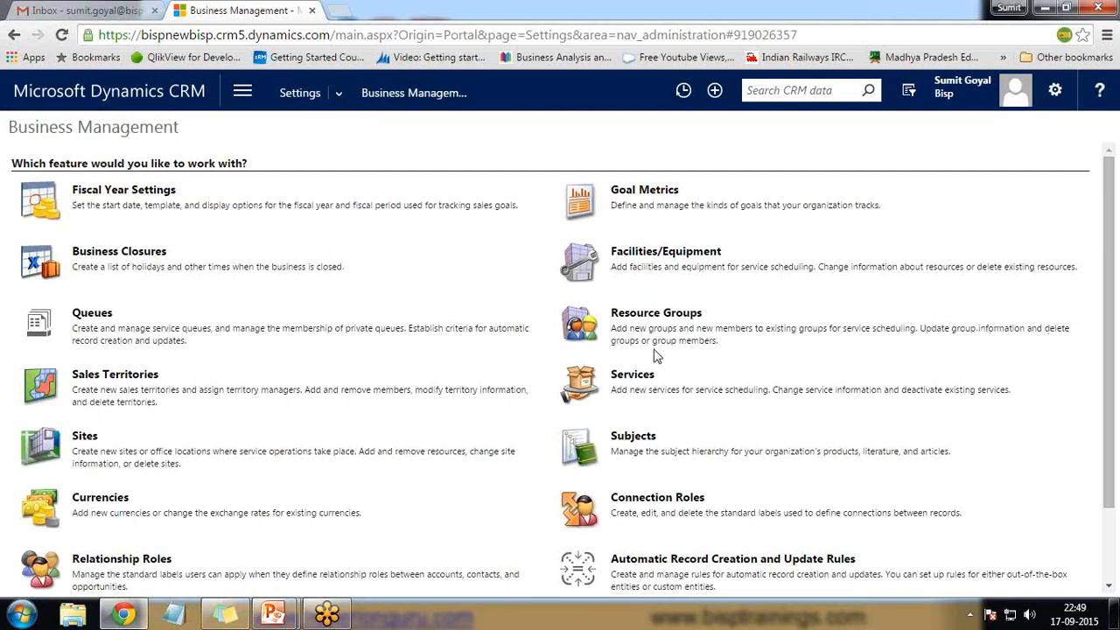
click(640, 321)
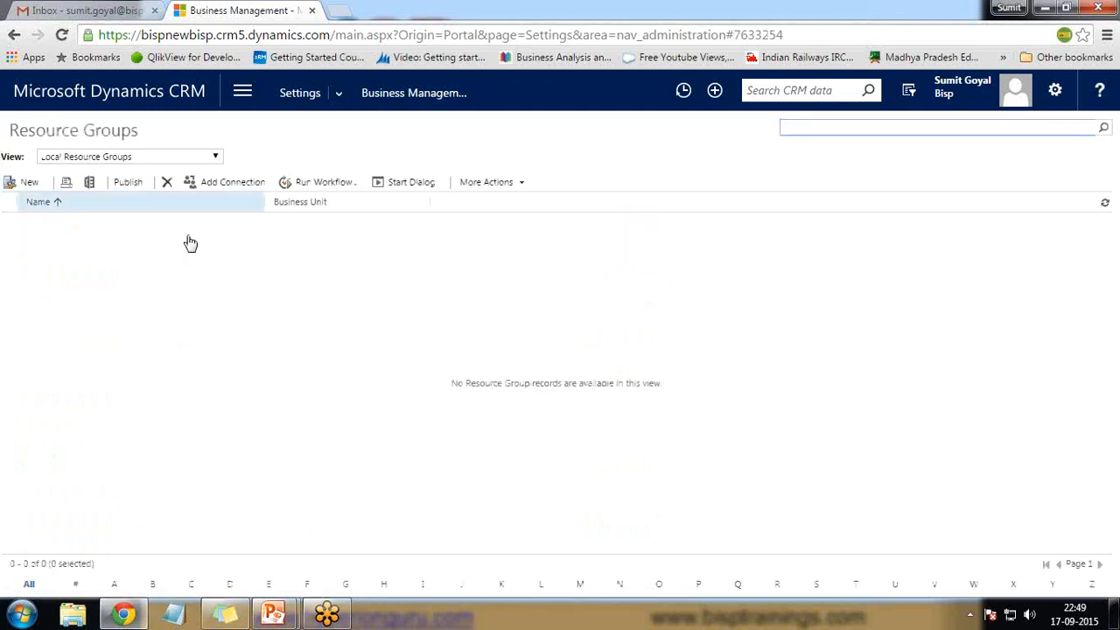
click(19, 186)
drag(263, 29, 241, 28)
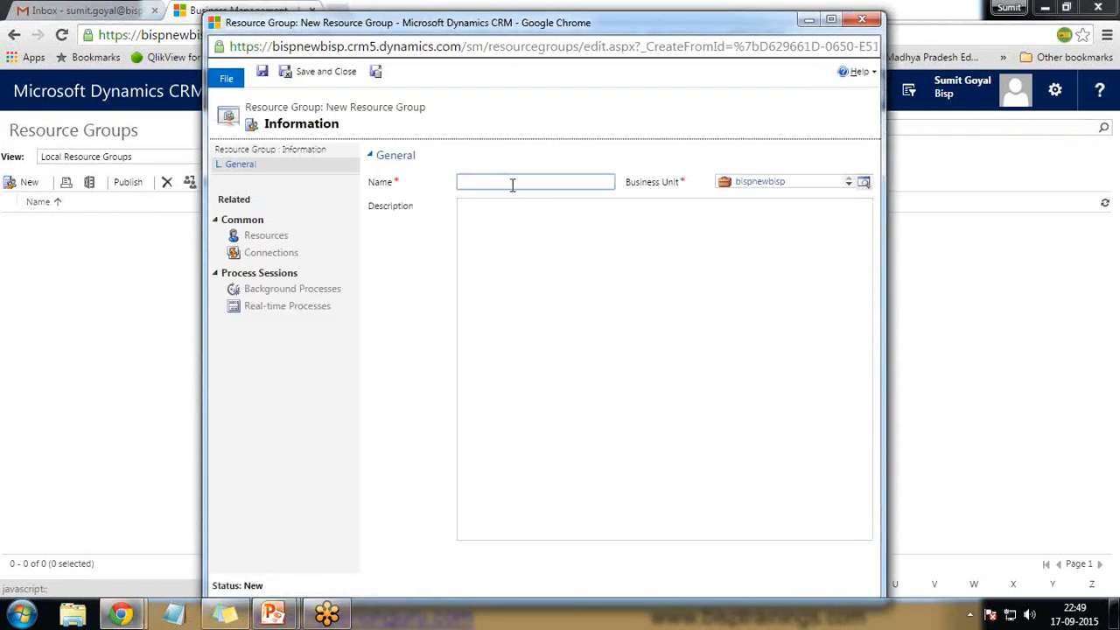
text(Training)
key(ctrl+a)
key(BackSpace)
text(Dynamic CRM Training)
click(502, 268)
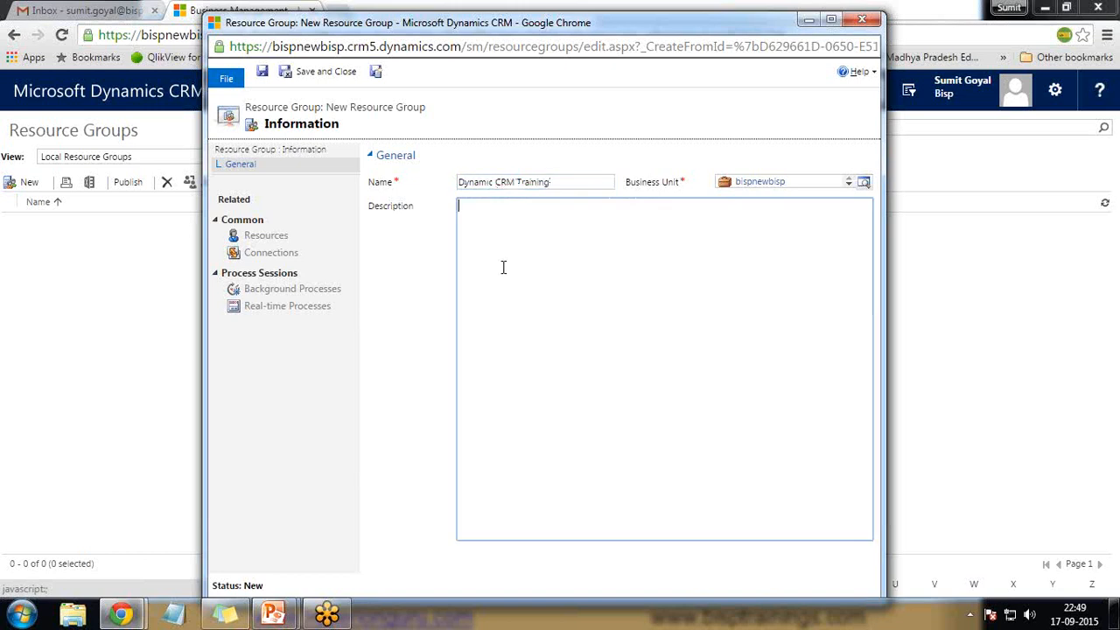
click(263, 71)
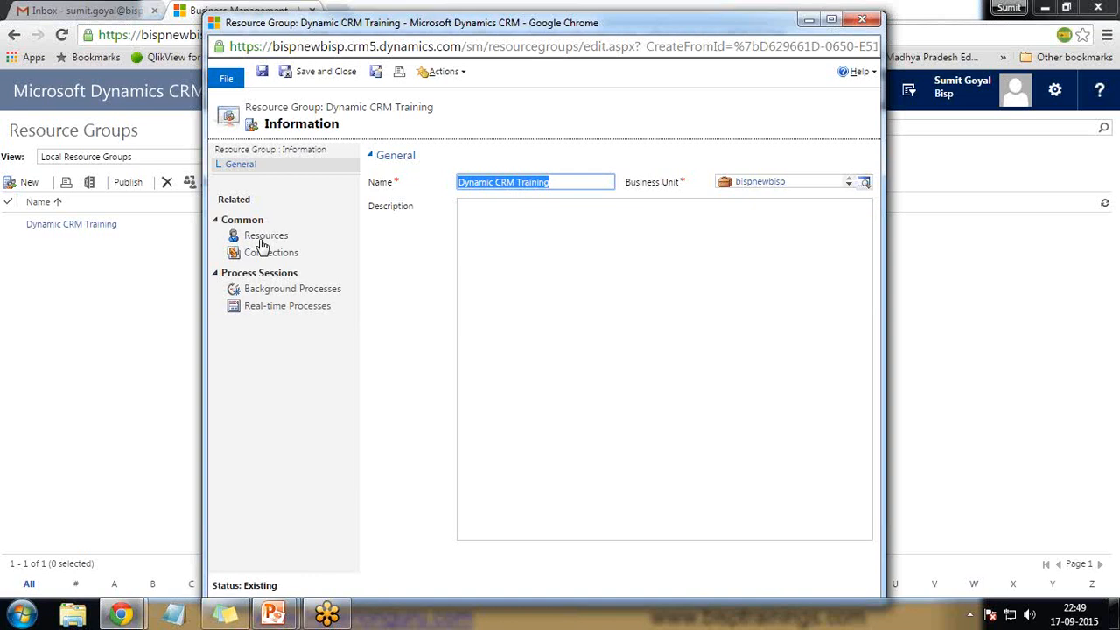
- Start adding resources to the Dynamic CRM Training resource group and set the record lookup to Facility/Equipment
click(263, 239)
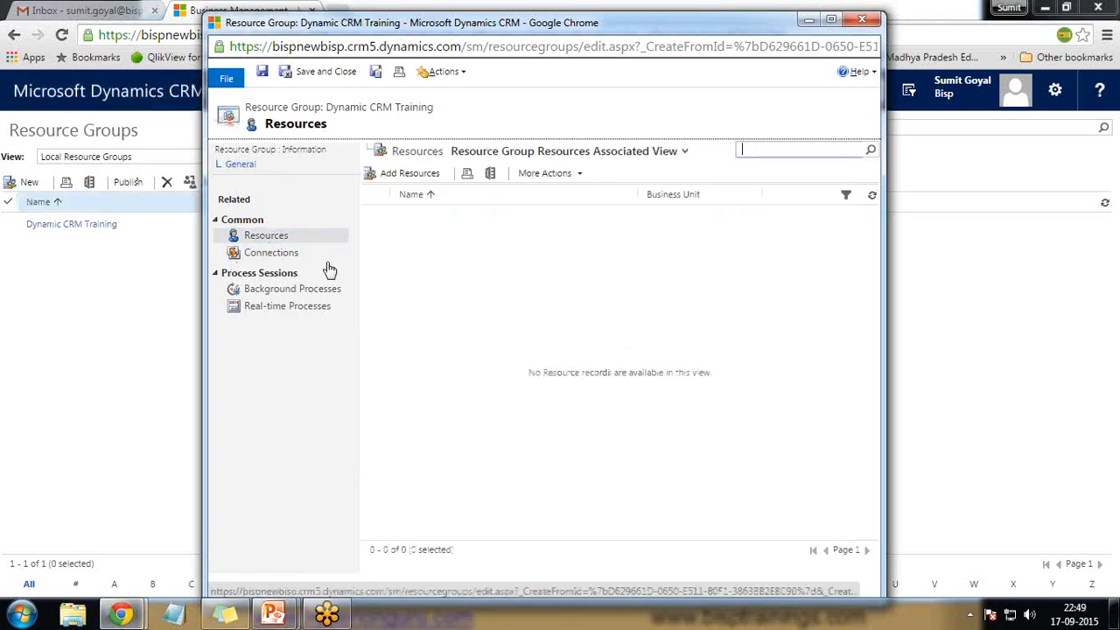
click(396, 175)
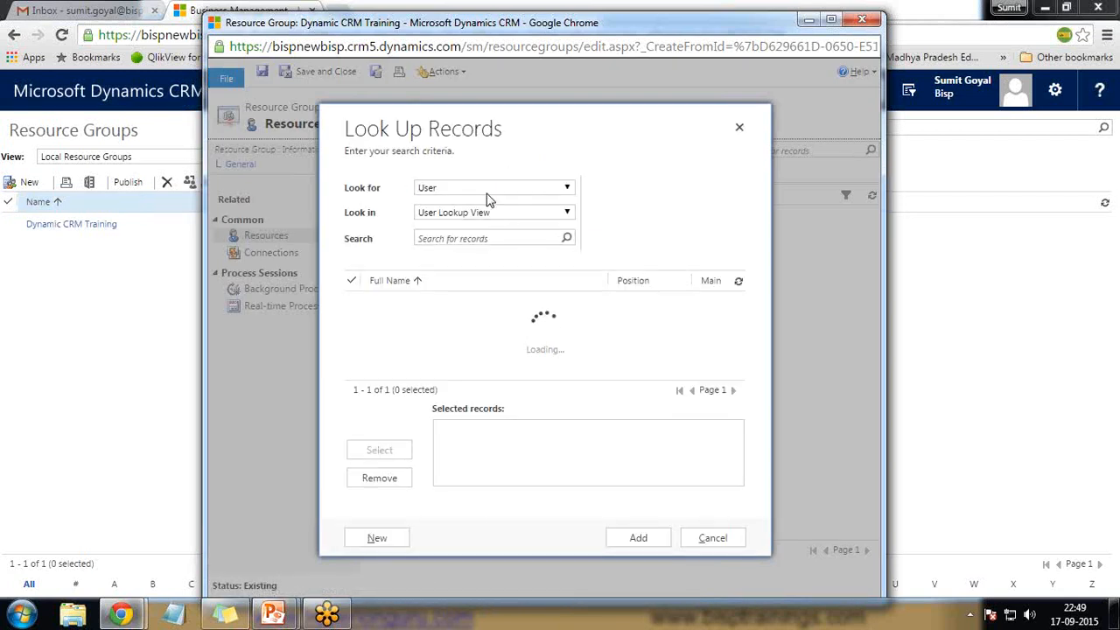
click(569, 188)
click(514, 202)
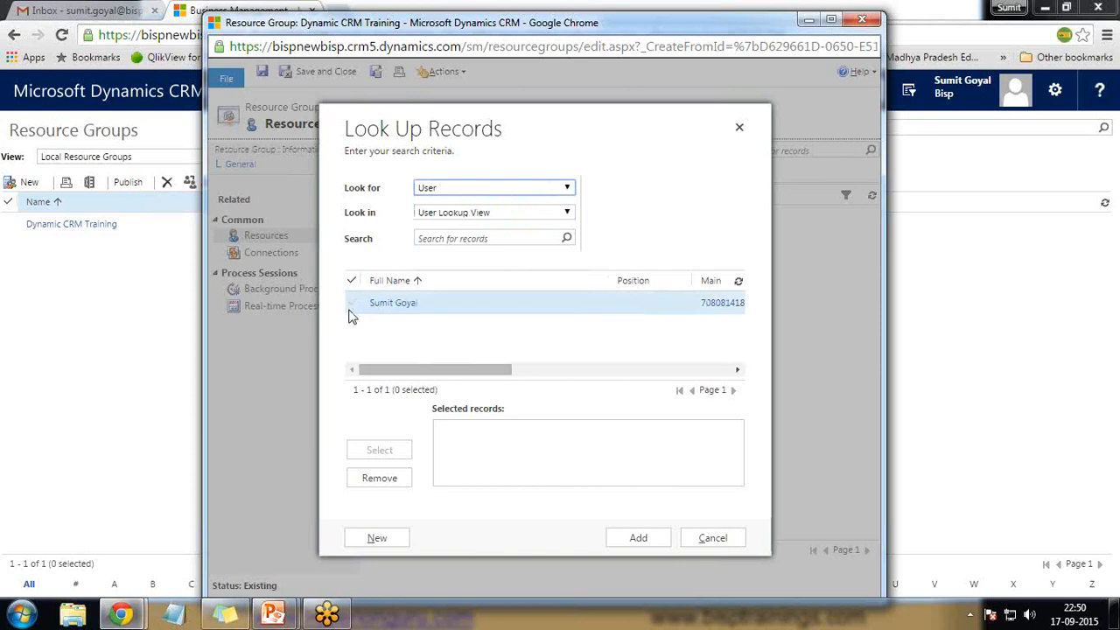
click(494, 191)
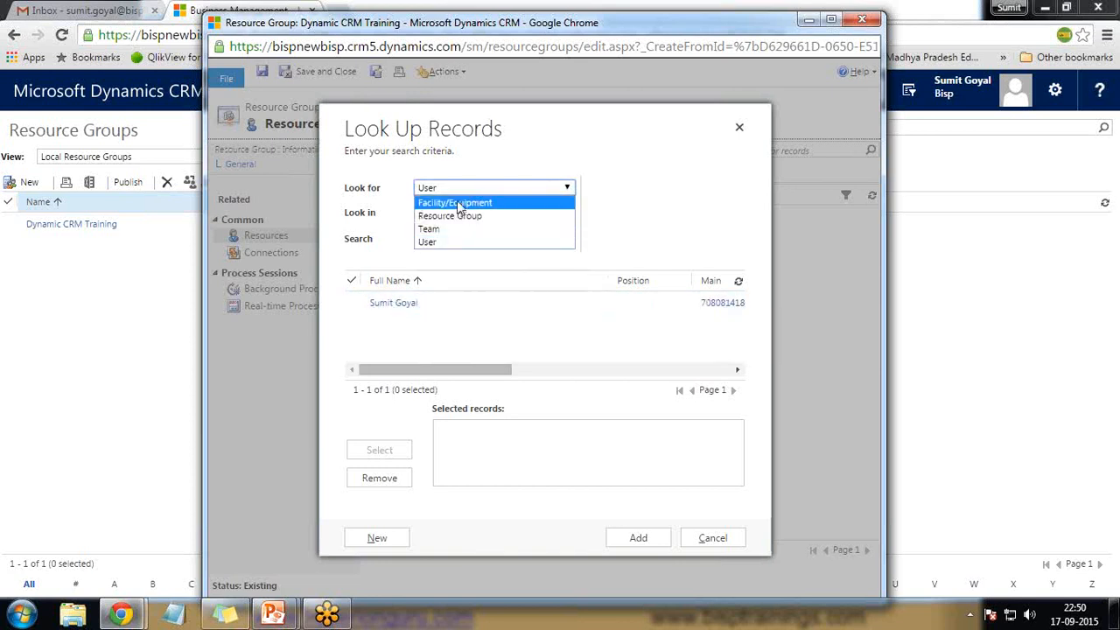
click(459, 203)
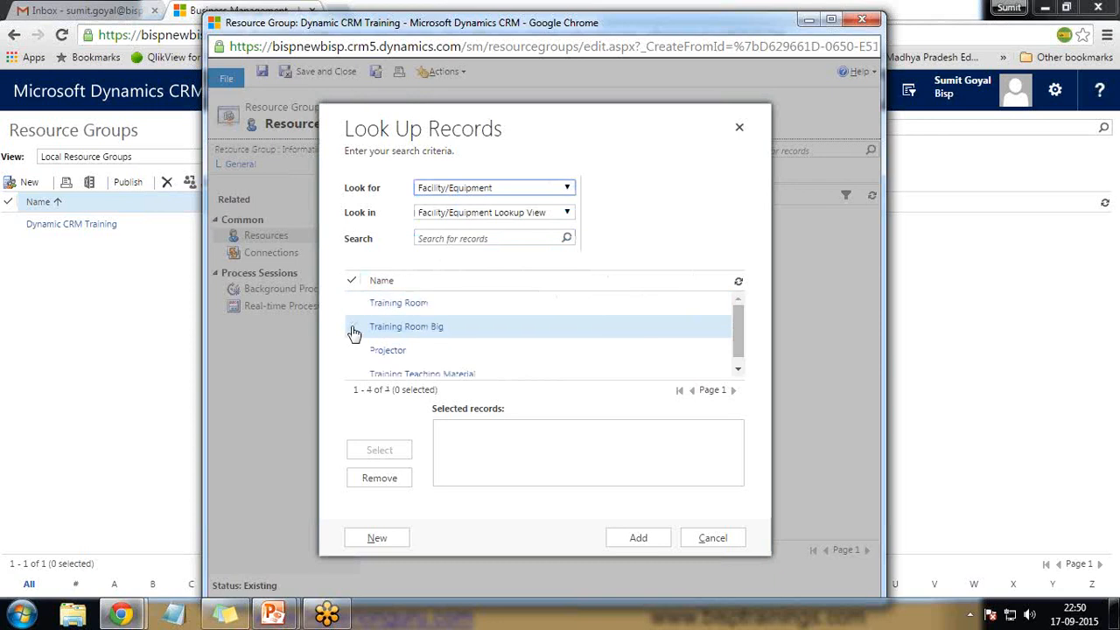
- Add Training Room Big, Projector and Training Teaching Material to the resource group, and save and close it
click(354, 330)
click(352, 354)
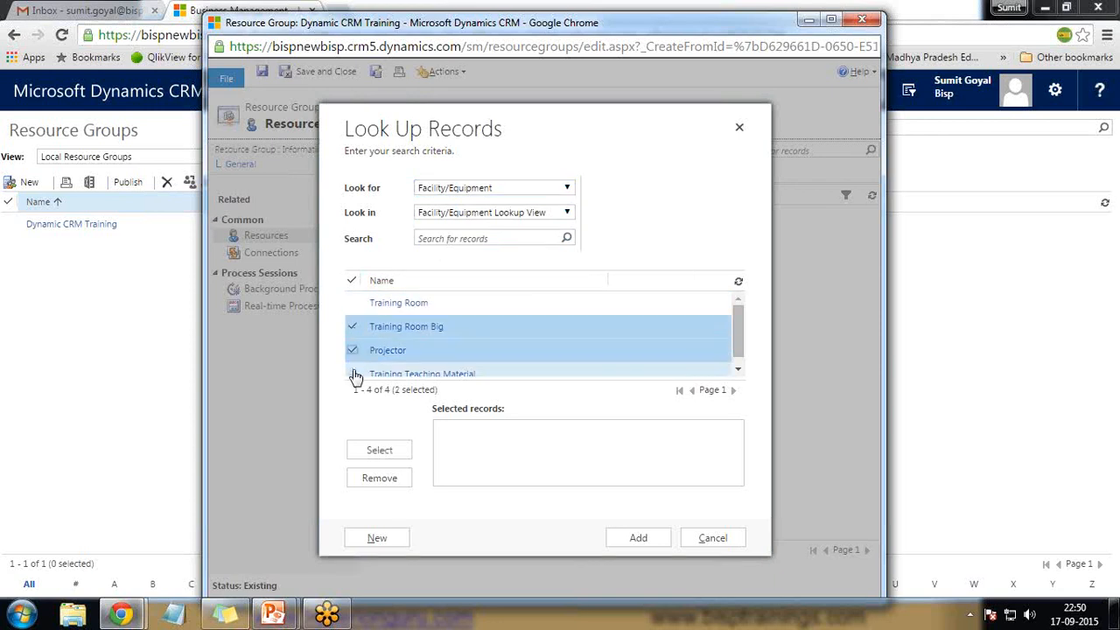
click(353, 374)
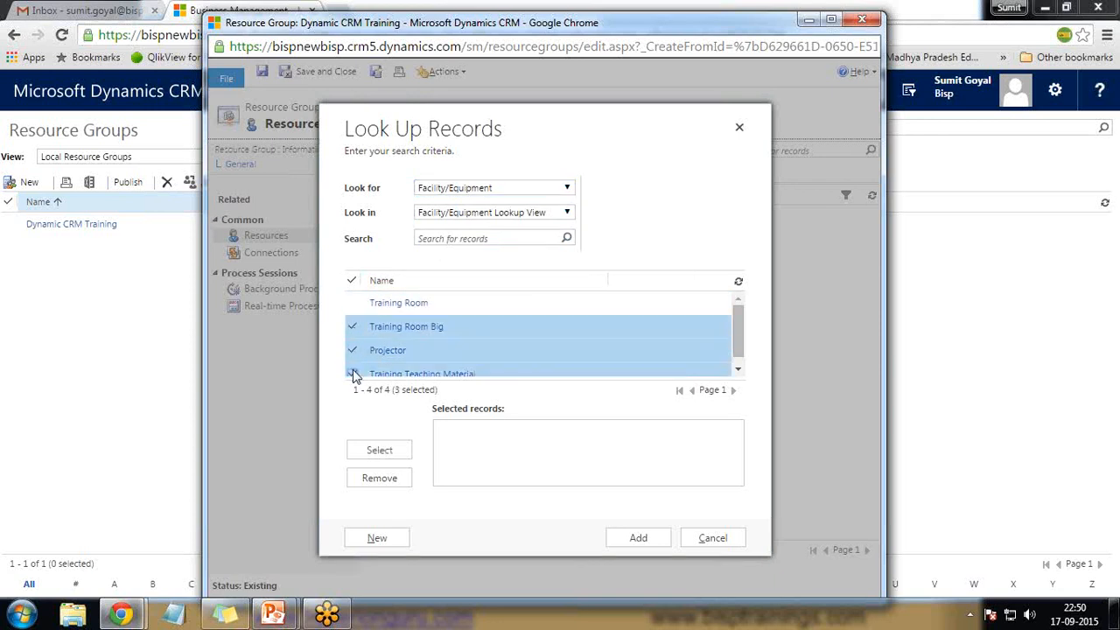
click(380, 451)
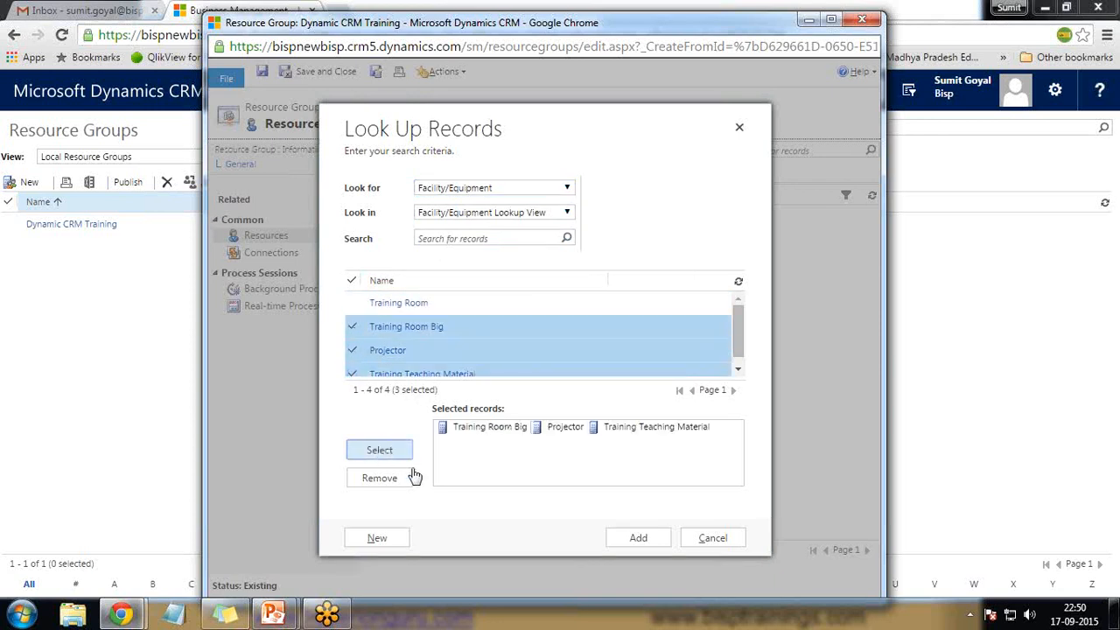
click(637, 539)
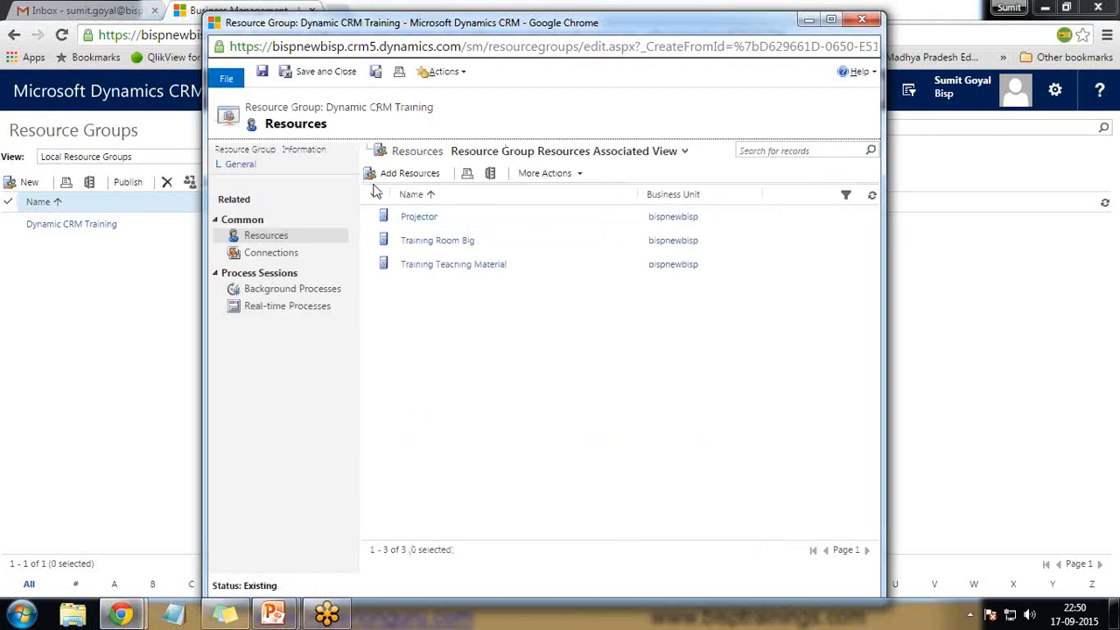
click(320, 73)
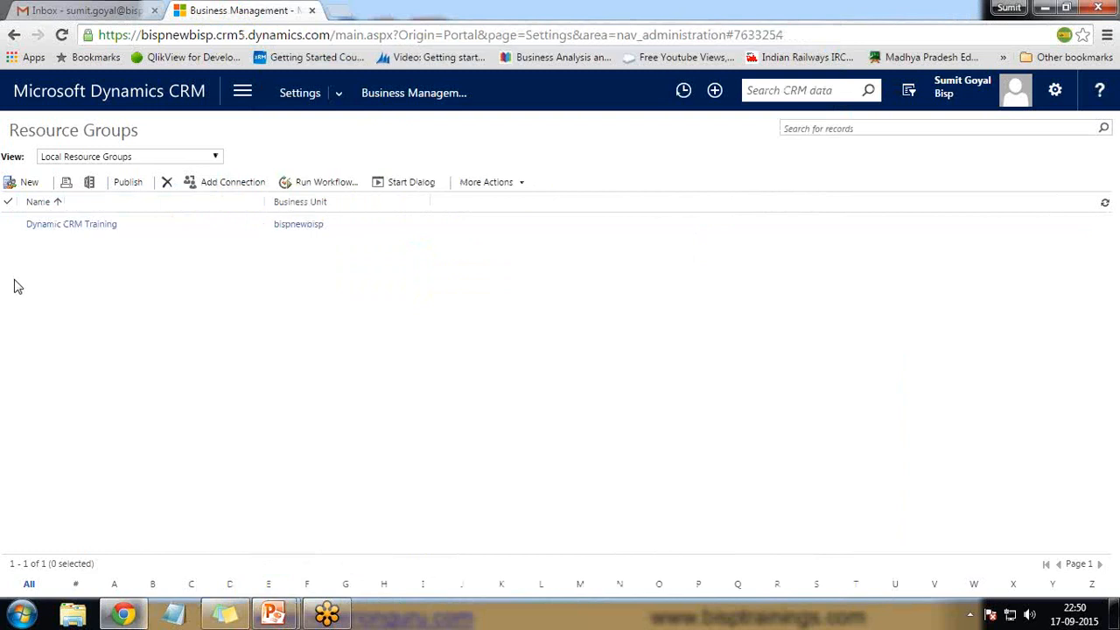
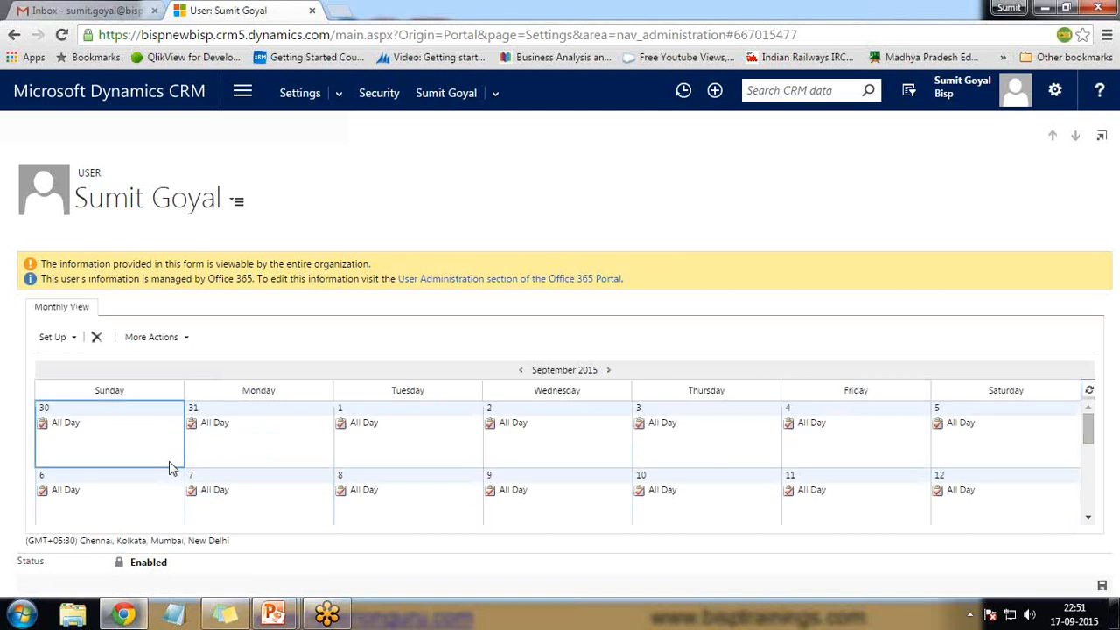
- Review the user's September 2015 work hours calendar and start a new weekly schedule for that user
scroll(567, 462, up, 2)
scroll(567, 462, down, 2)
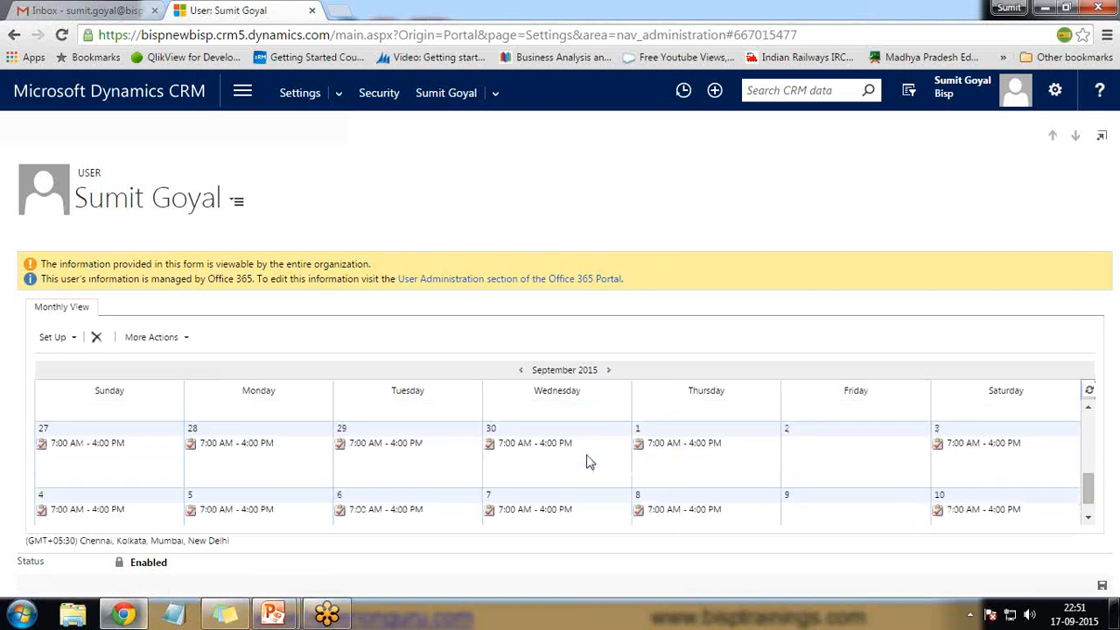
scroll(587, 460, up, 2)
click(71, 343)
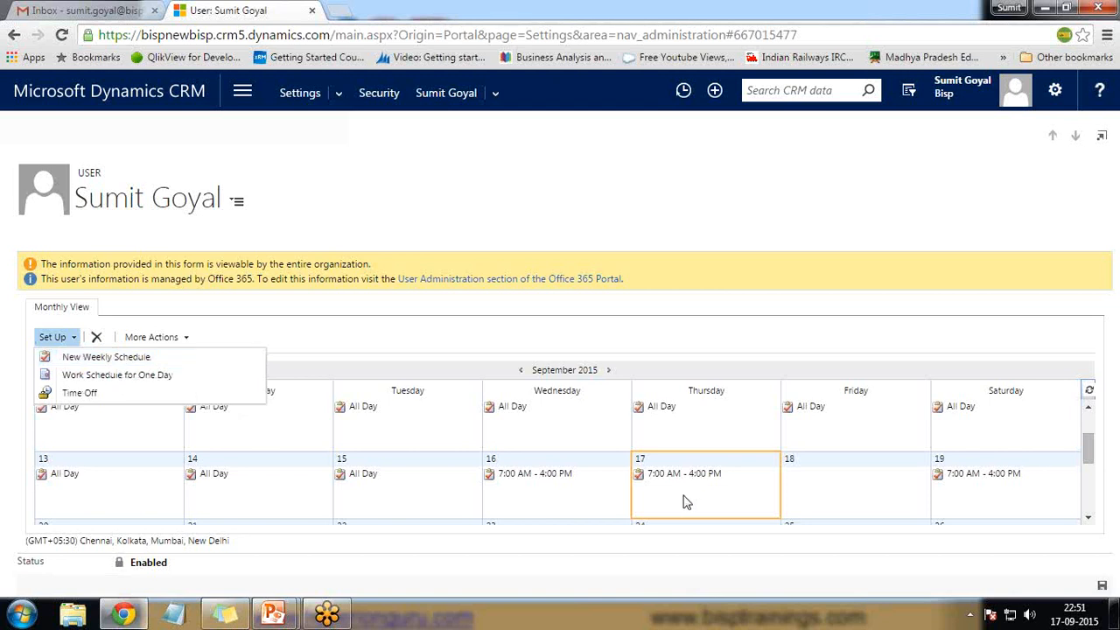
click(87, 359)
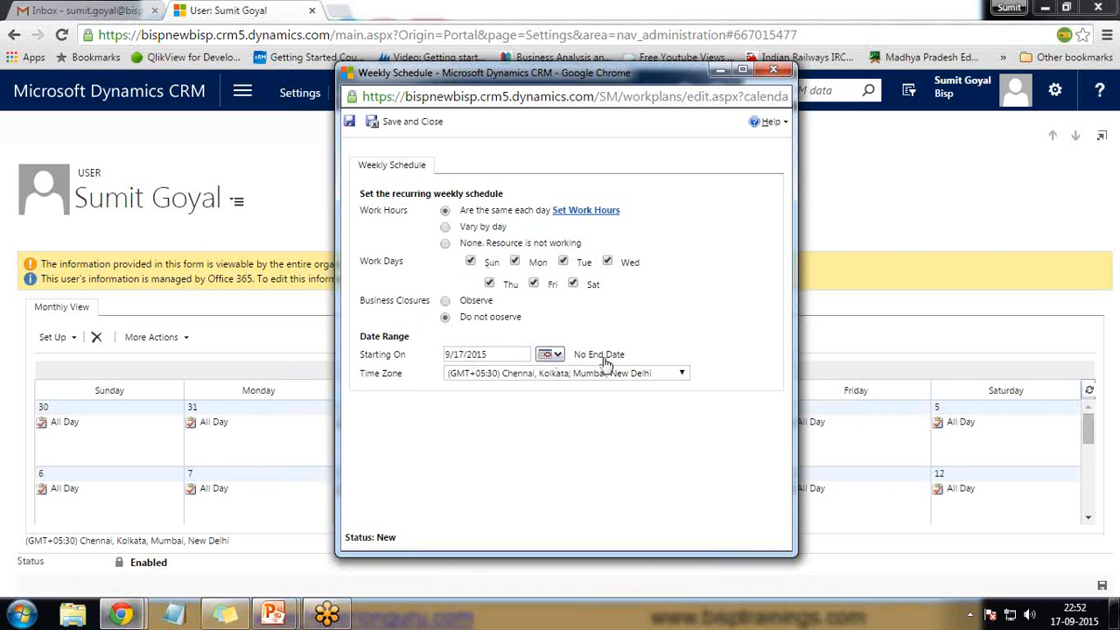
- Set the user's daily work hours in the new weekly schedule to 7:30 AM until 8:00 PM
click(569, 212)
drag(164, 18, 220, 62)
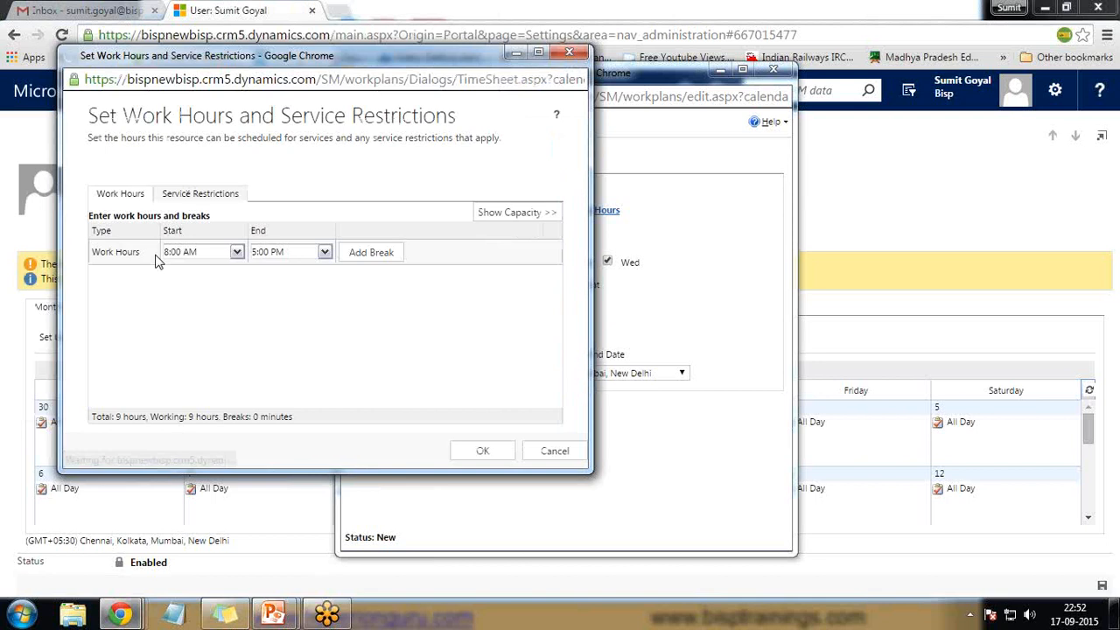
click(236, 254)
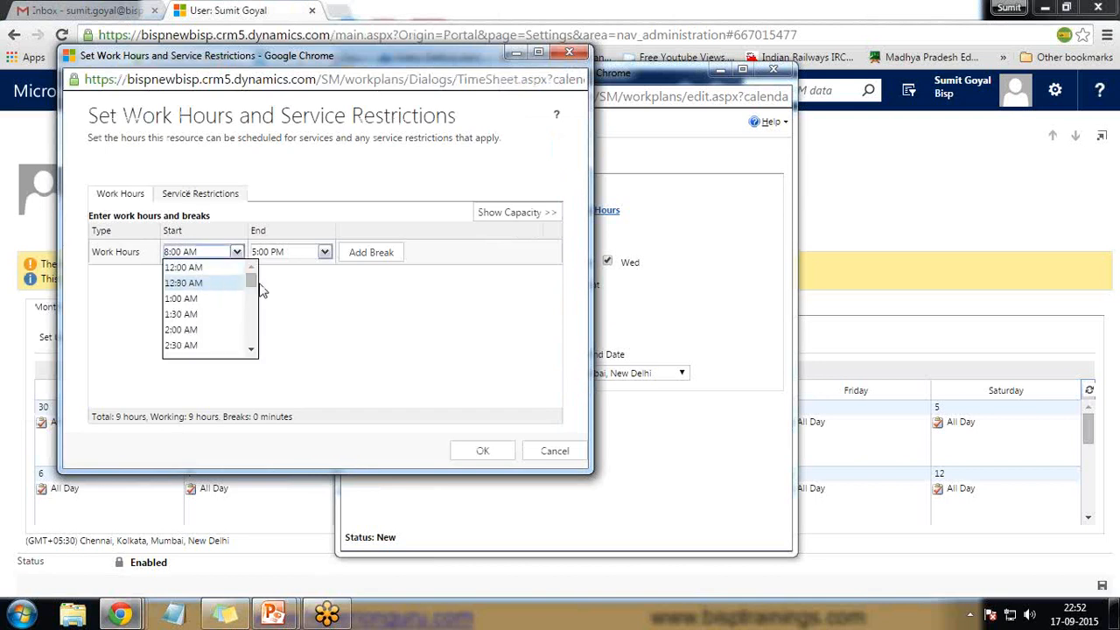
drag(251, 279, 252, 302)
click(239, 291)
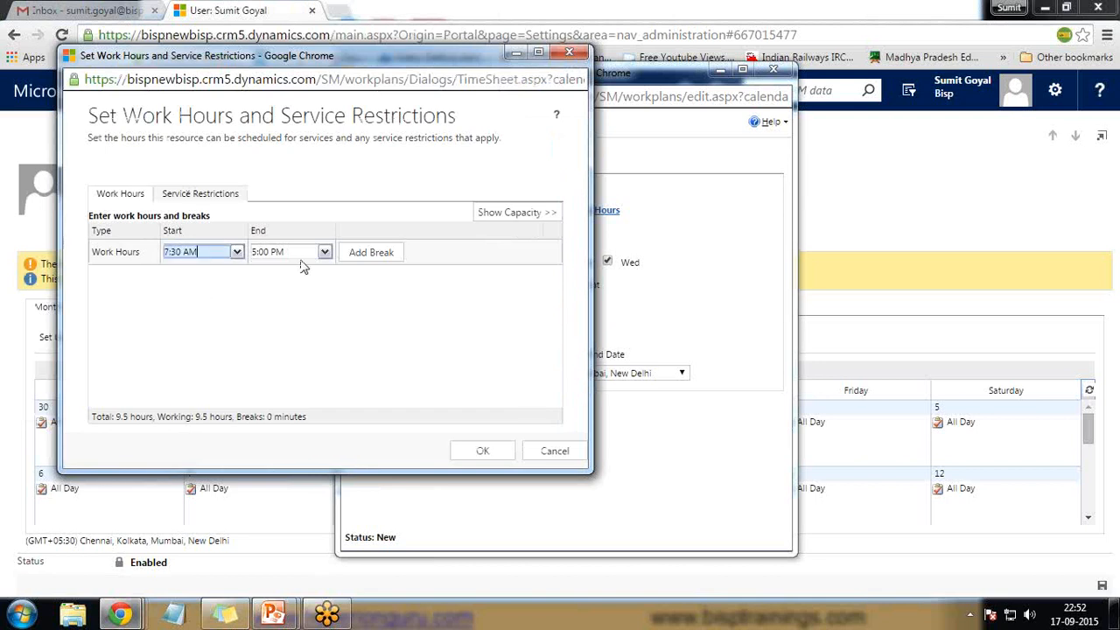
click(323, 252)
drag(339, 284, 336, 334)
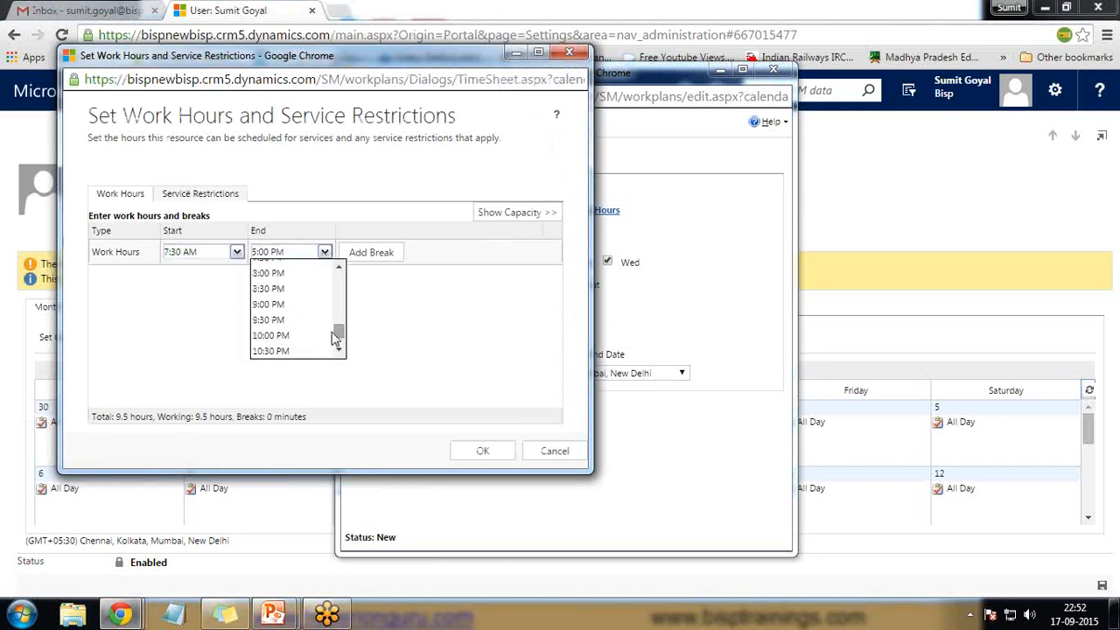
click(277, 275)
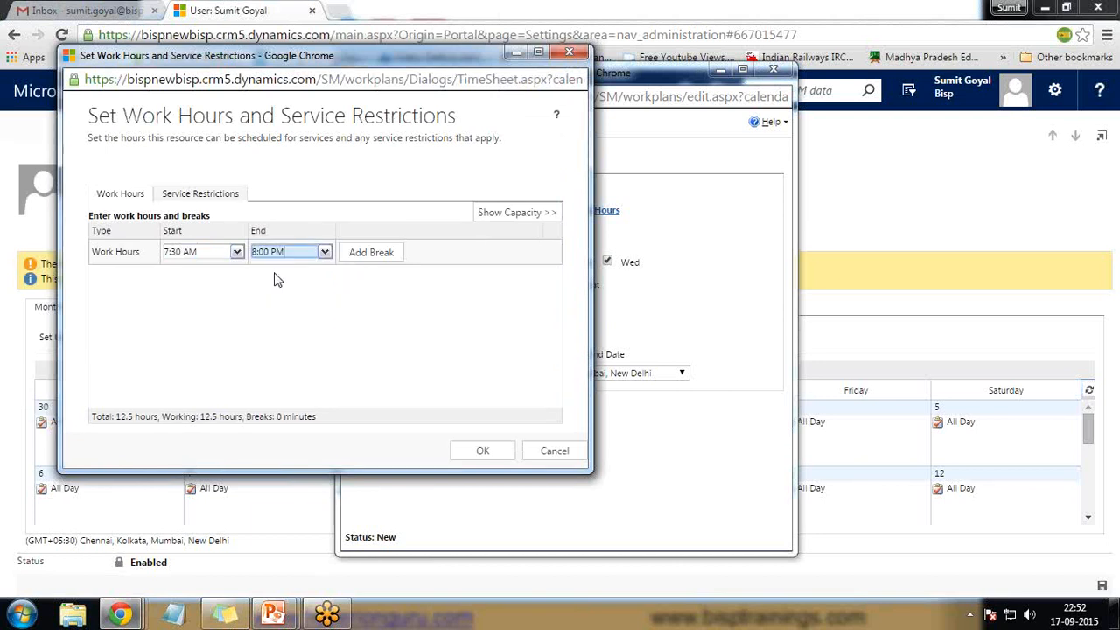
- Add a break to the user's work hours, accept them, and save and close the weekly schedule
click(368, 256)
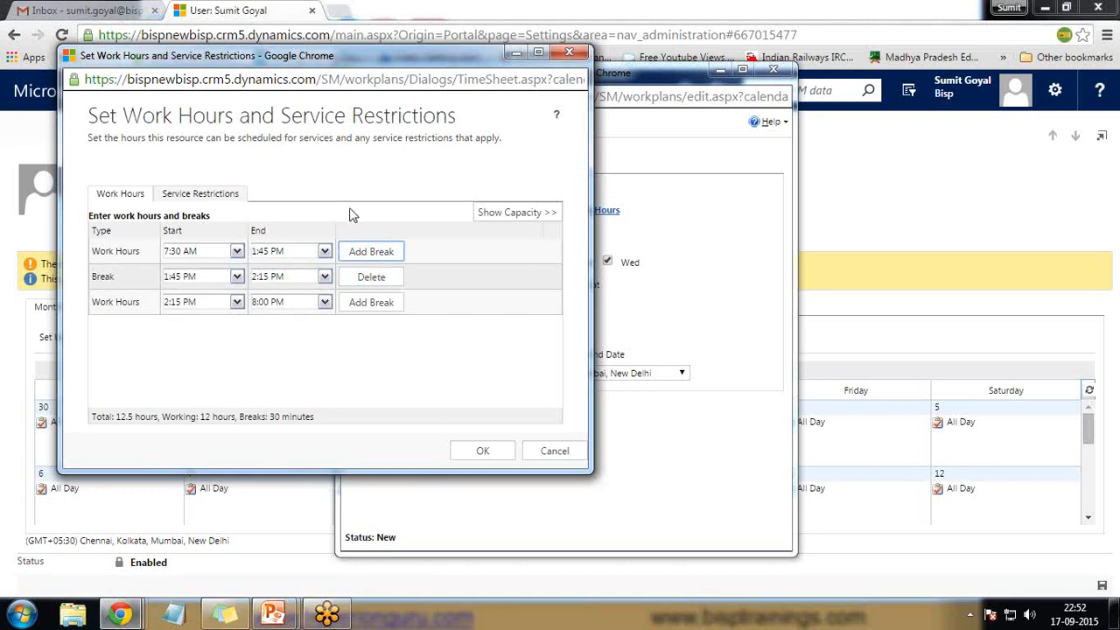
click(487, 451)
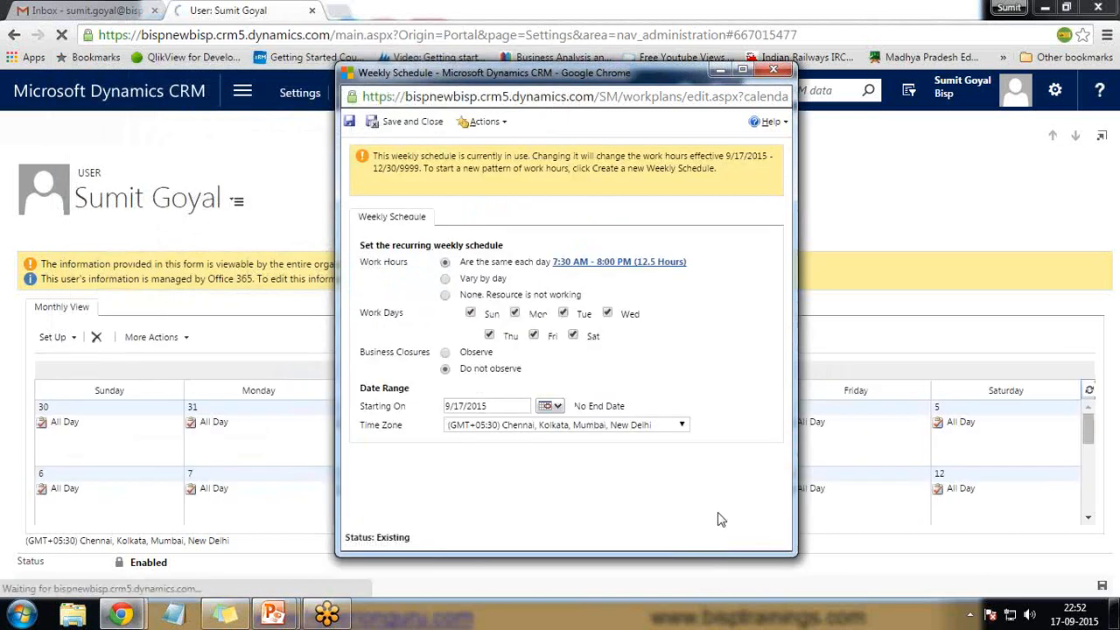
click(395, 122)
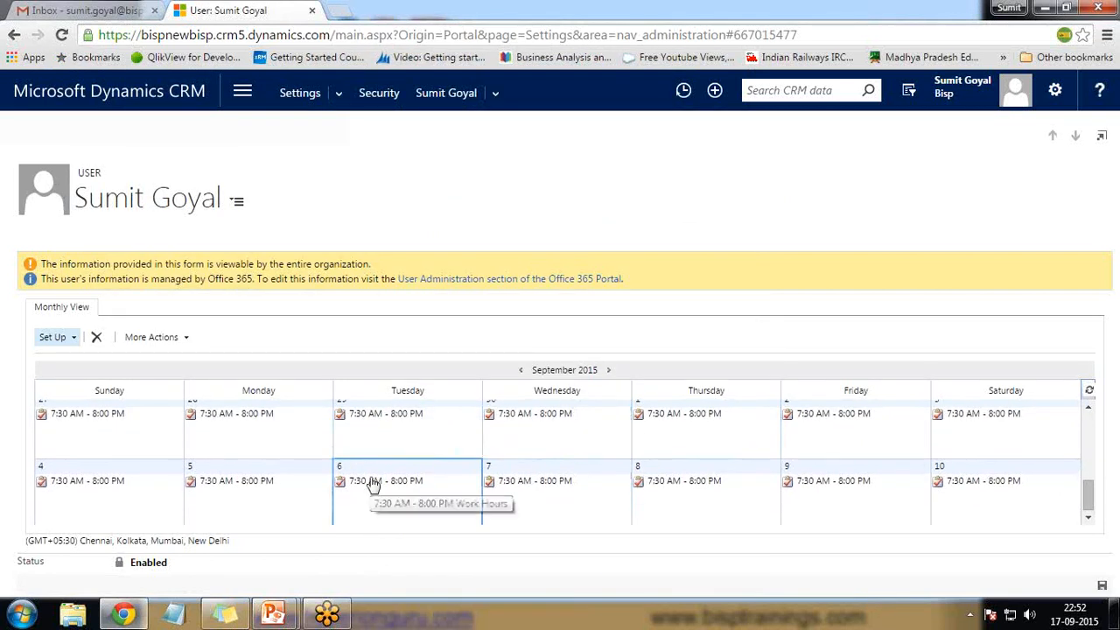
- Switch to the PowerPoint slide show to review the service scheduling options, and return to Dynamics CRM
mouse_move(273, 613)
click(362, 516)
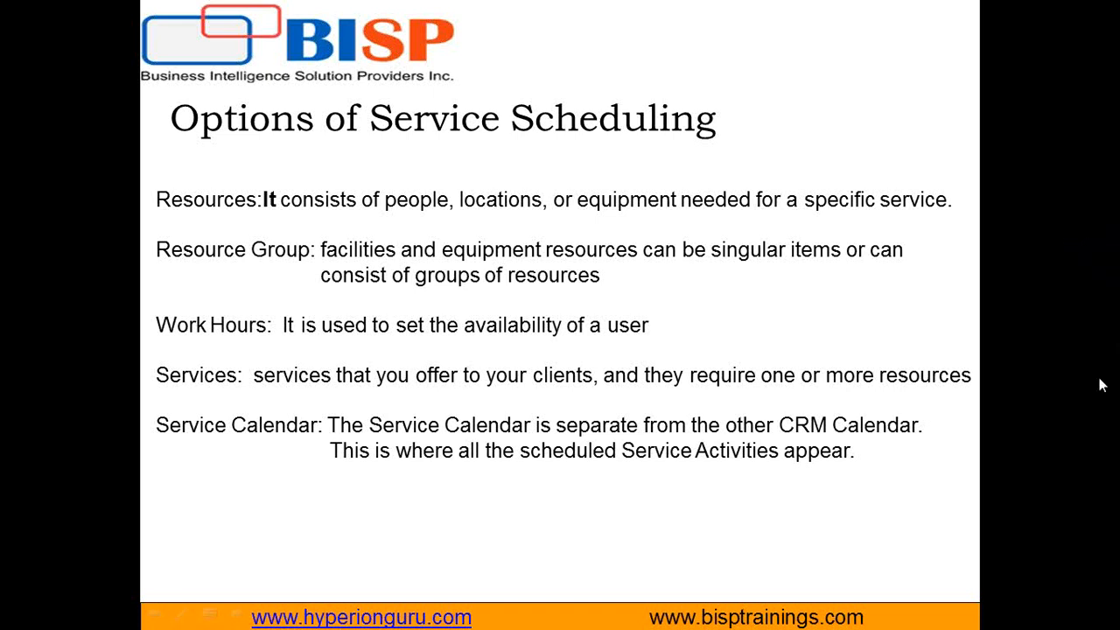
key(alt+Tab)
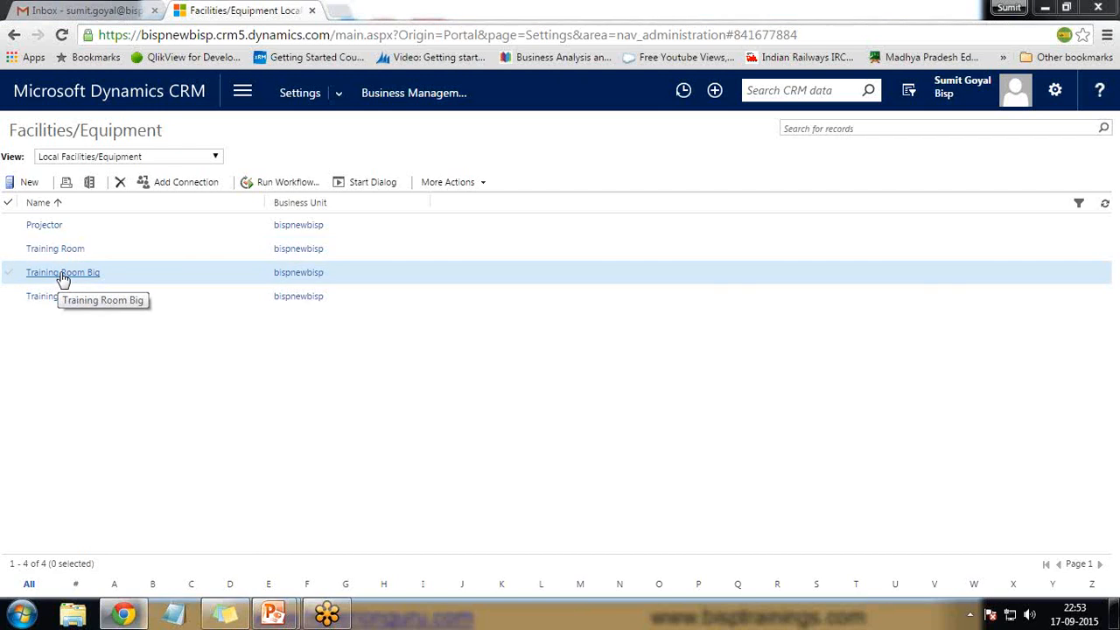
- Open the Training Room Big facility record and display its work hours calendar
drag(110, 278, 30, 282)
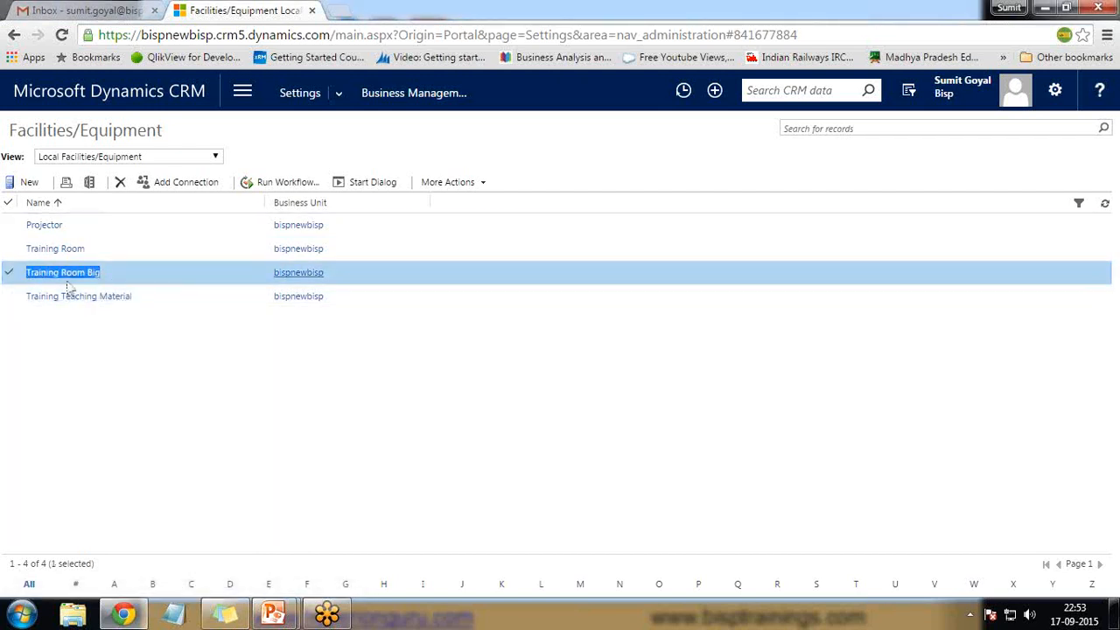
click(63, 275)
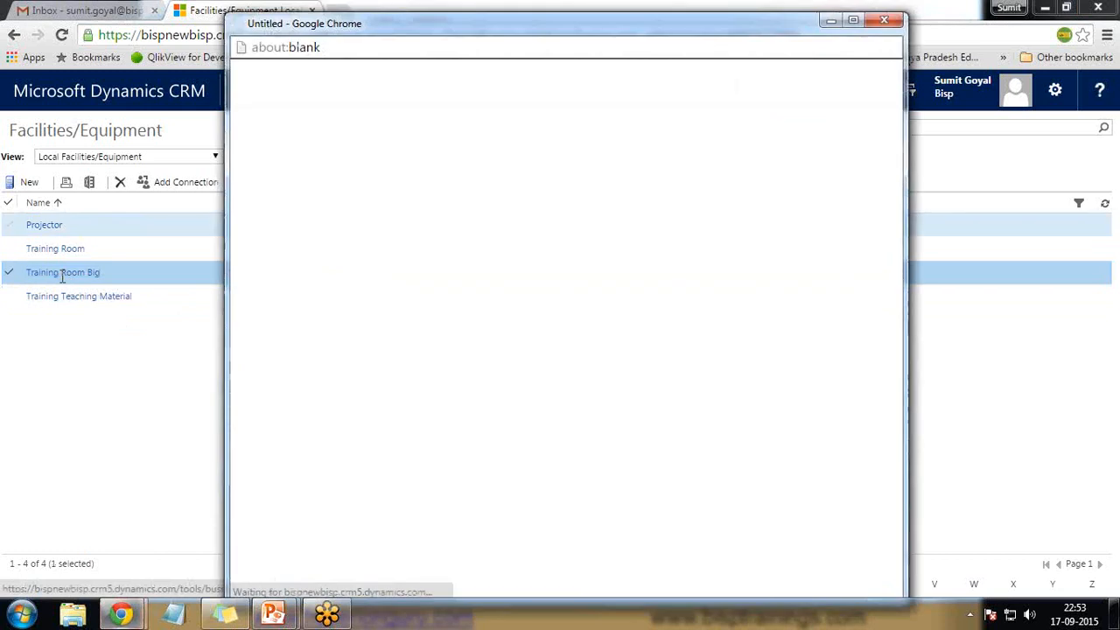
drag(508, 26, 379, 23)
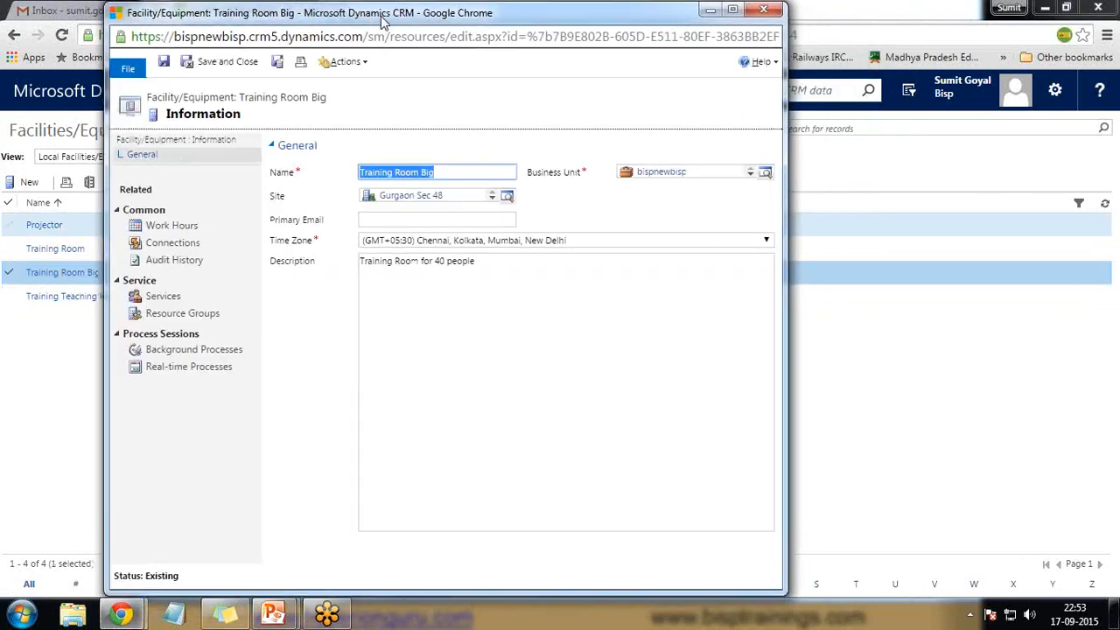
click(162, 229)
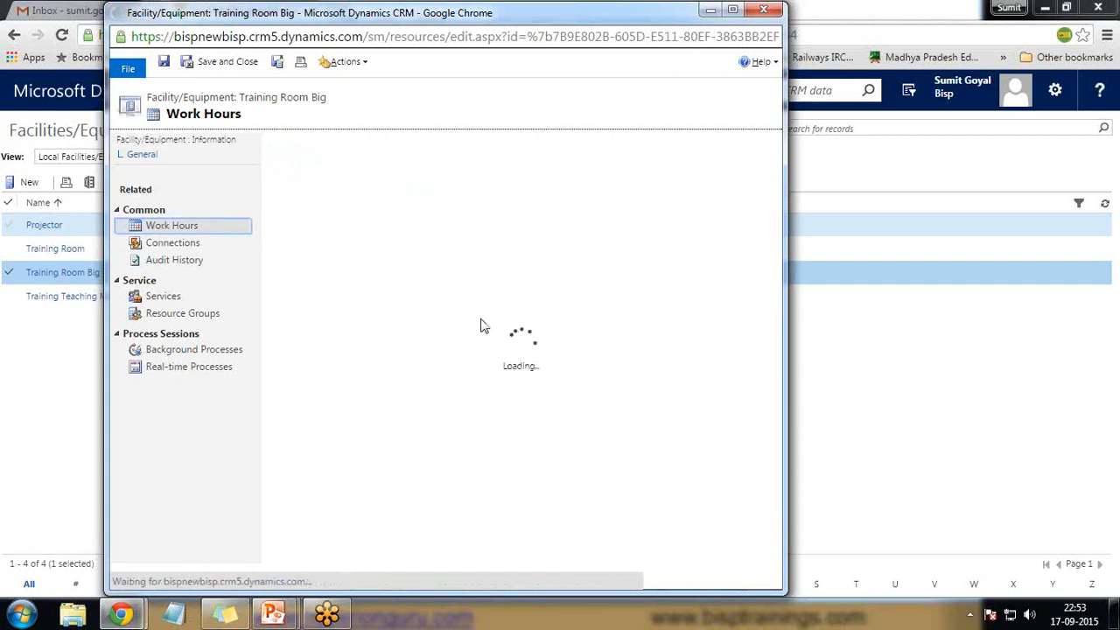
scroll(500, 412, down, 2)
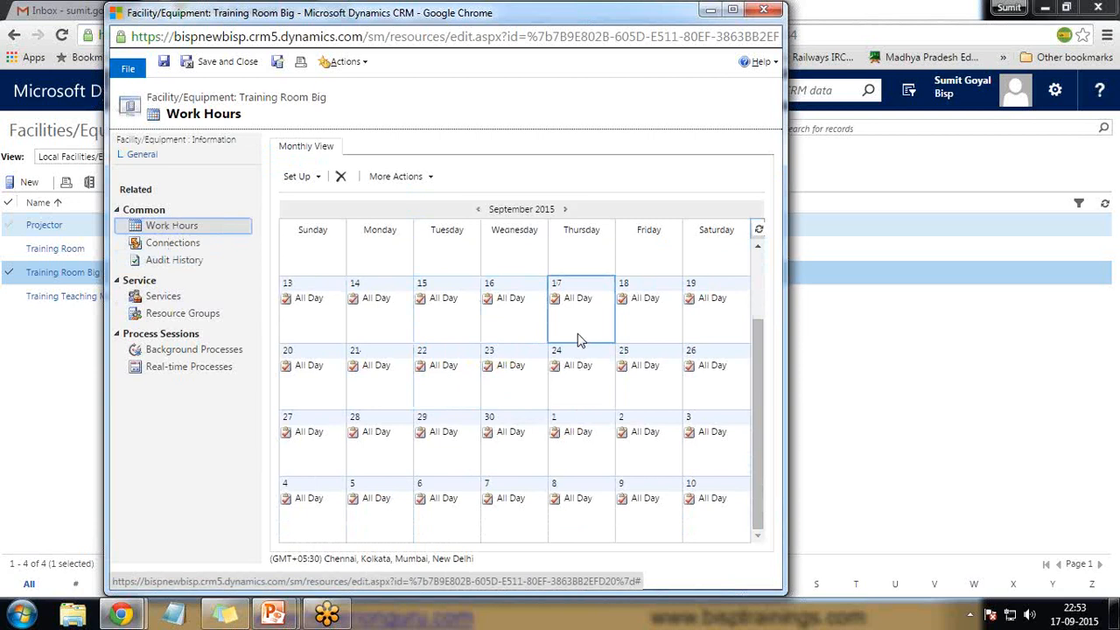
- Start a new weekly schedule for Training Room Big and open its daily work hours for editing
click(312, 177)
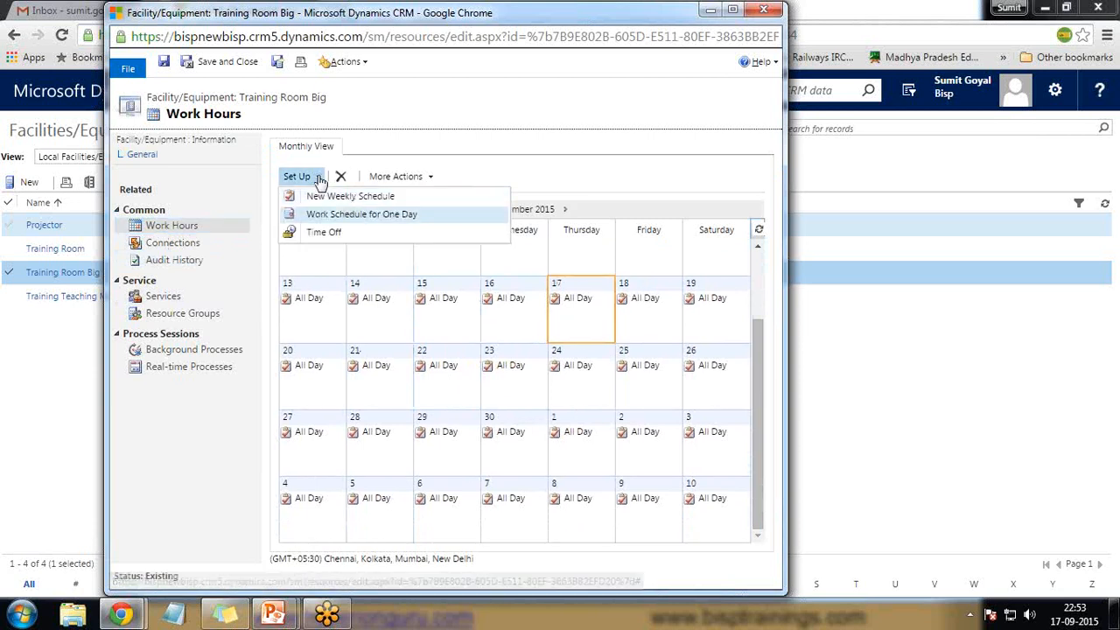
click(338, 198)
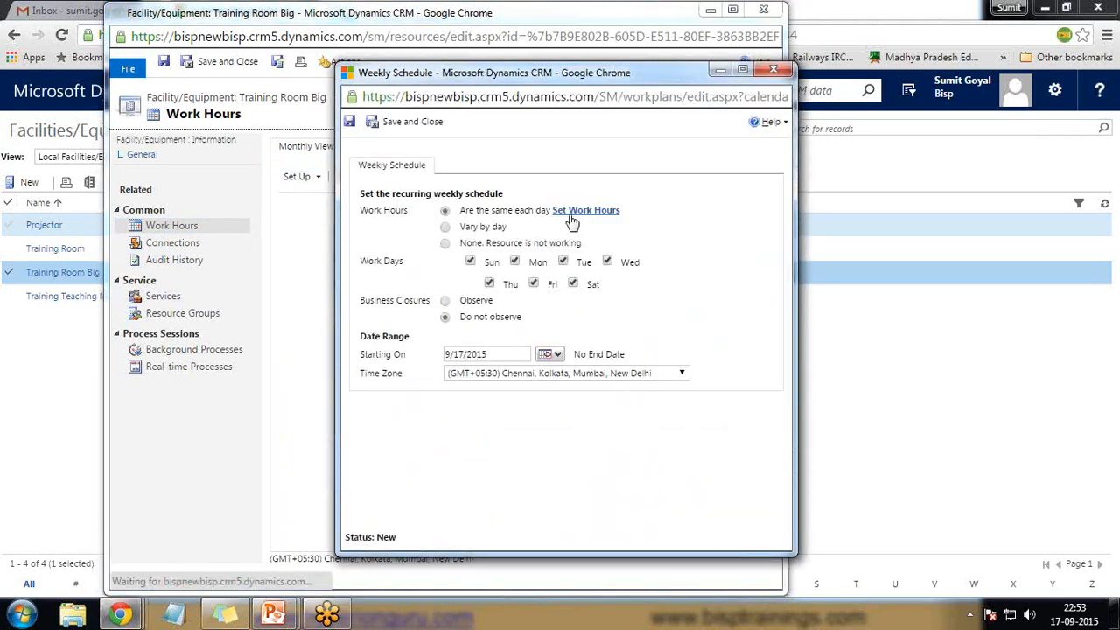
click(586, 212)
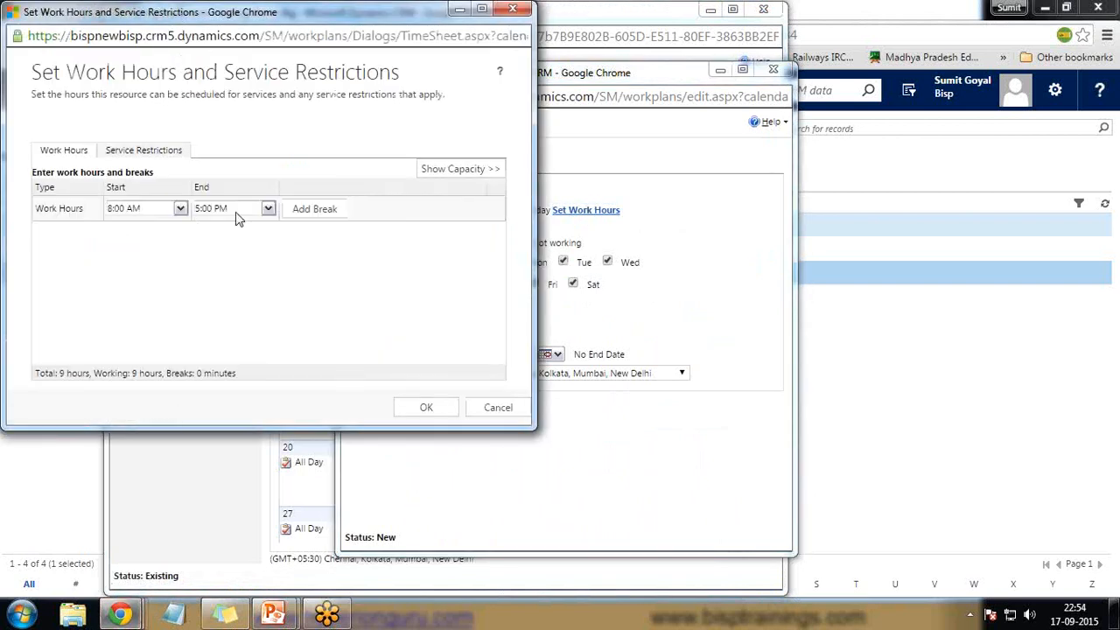
- Try to set the end time of Training Room Big's work hours to 4:00 AM
click(238, 211)
click(269, 209)
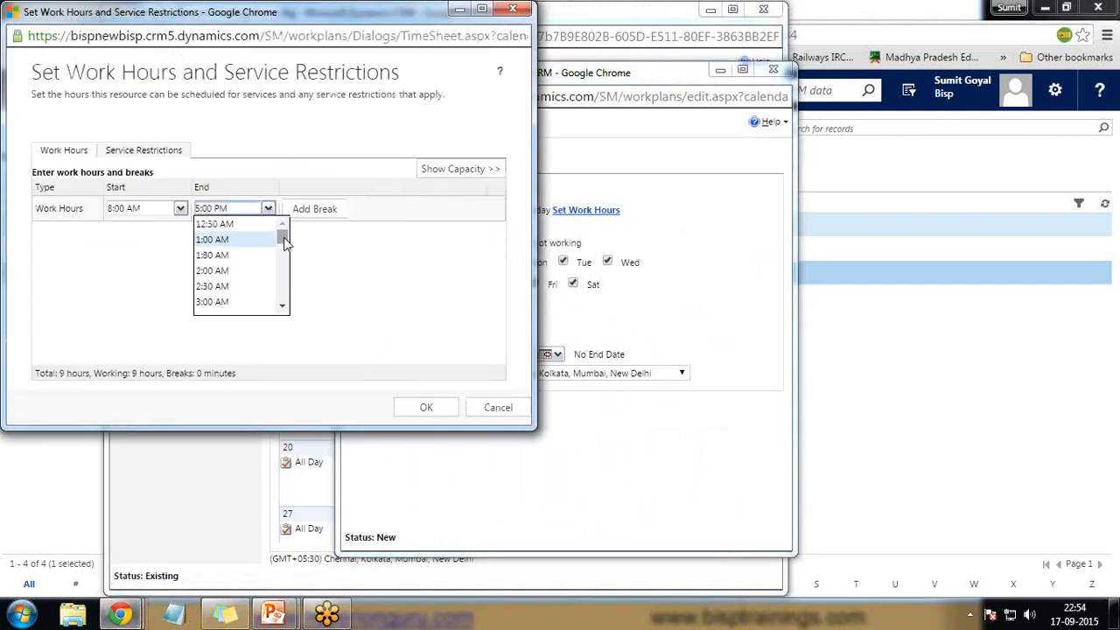
drag(280, 234, 285, 254)
click(212, 227)
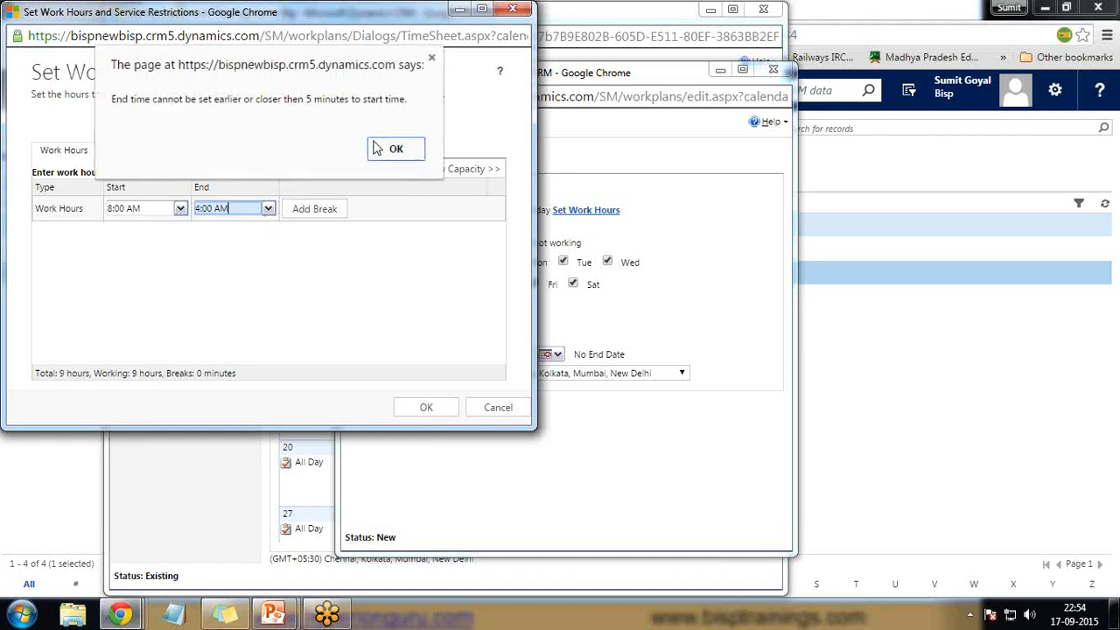
click(384, 147)
- Set the end time of Training Room Big's work hours to 4:00 PM
click(268, 208)
mouse_move(281, 262)
mouse_down()
mouse_move(282, 250)
mouse_move(282, 285)
mouse_up()
click(225, 249)
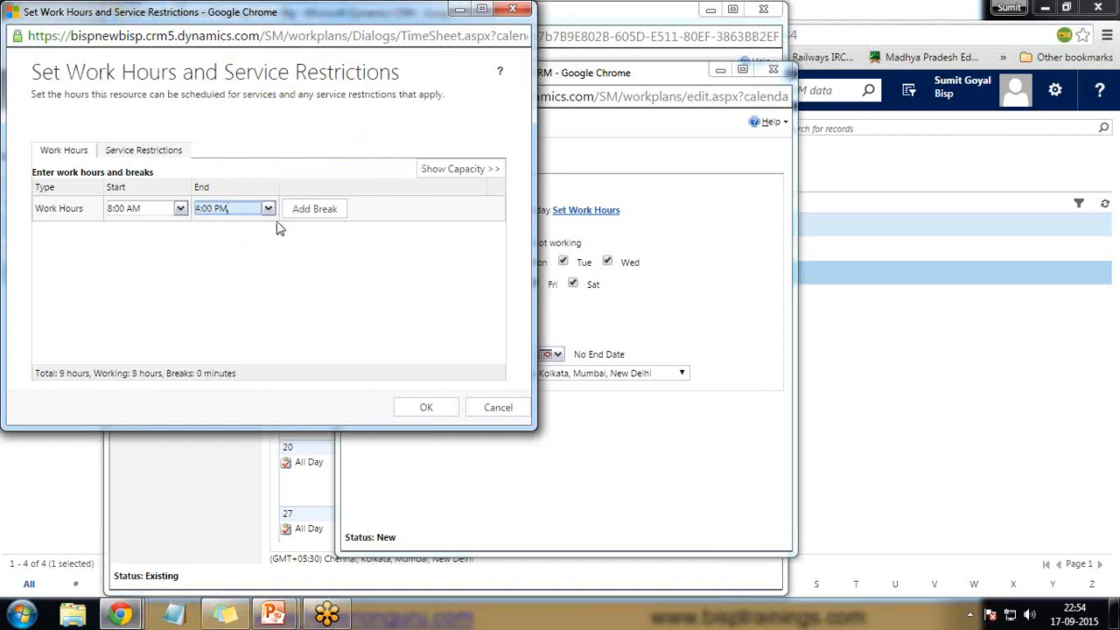
- Confirm the 8:00 AM to 4:00 PM work hours and save and close Training Room Big's weekly schedule
click(426, 406)
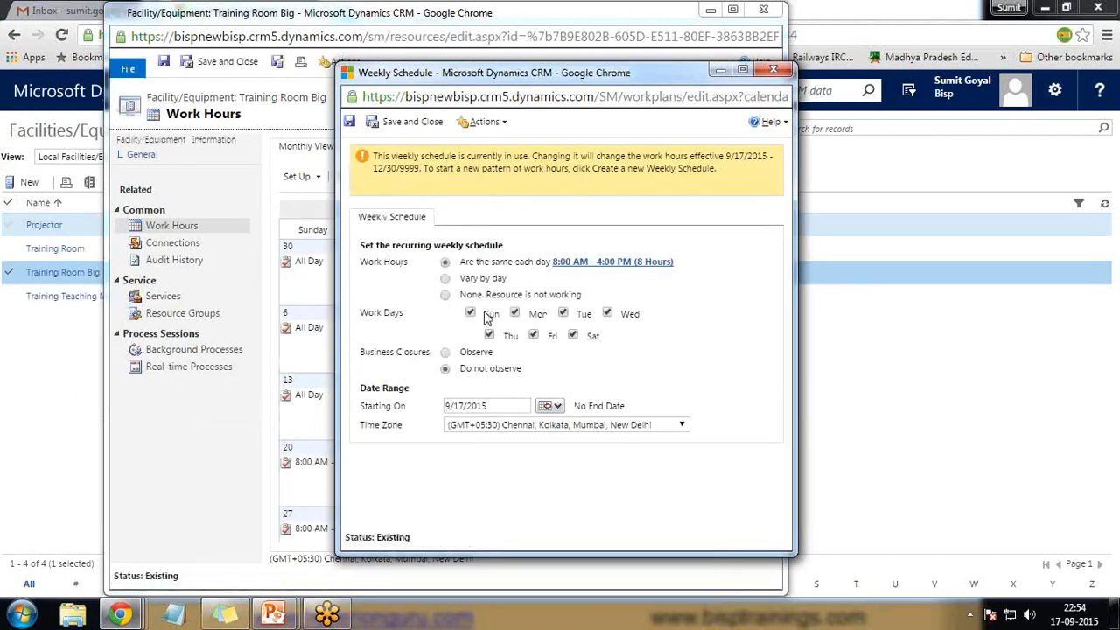
click(411, 122)
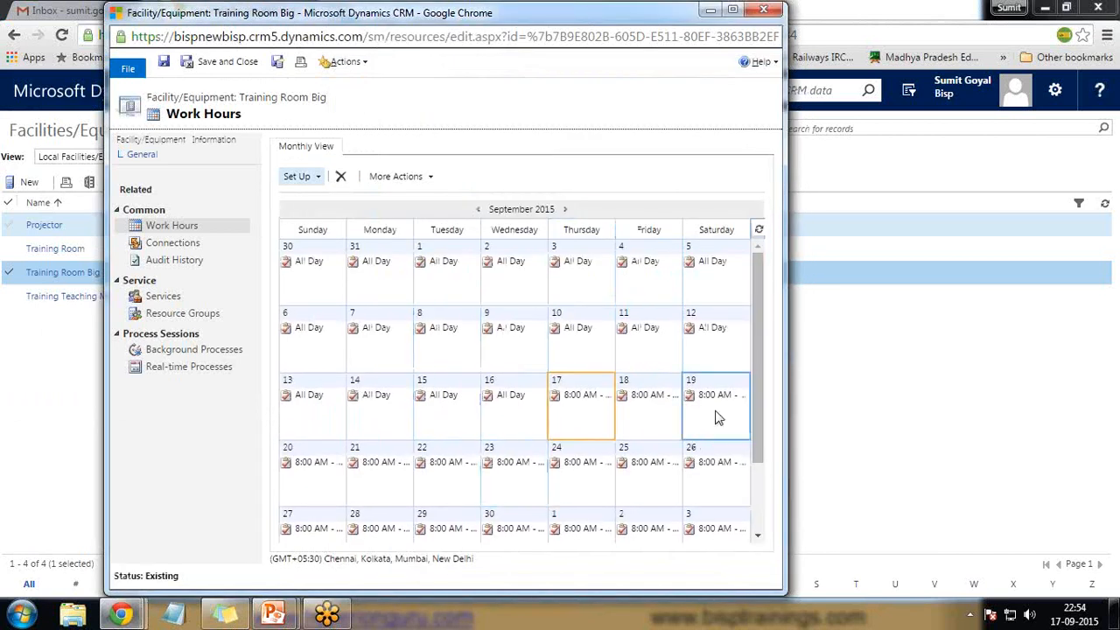
drag(758, 369, 754, 436)
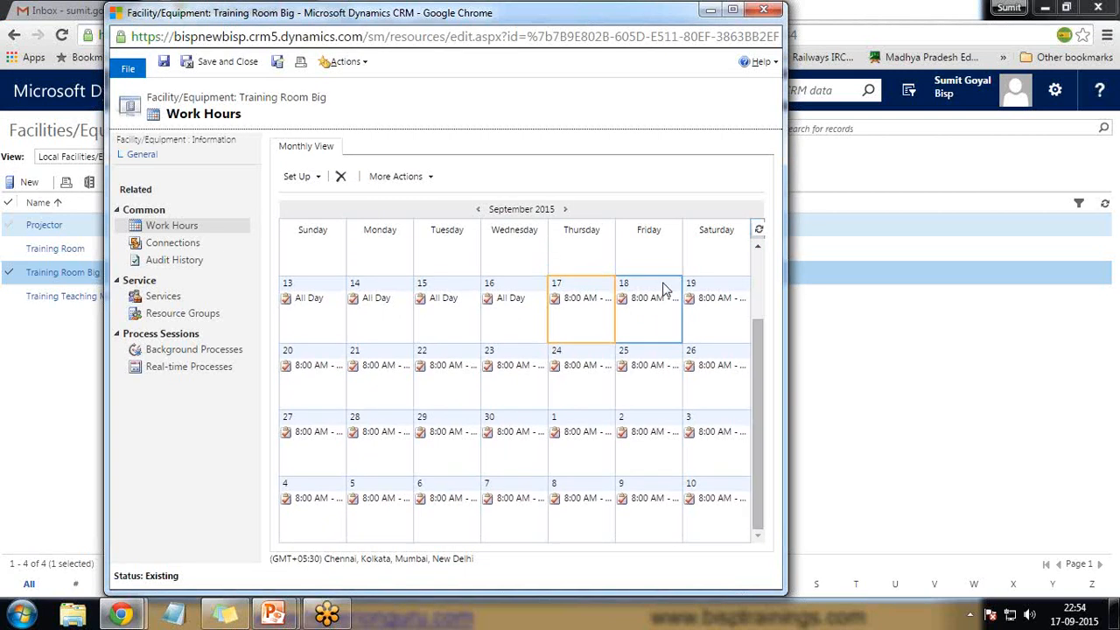
- Schedule all-day time off for Training Room Big on 10/2/2015 with the reason Gandhi Jayanti, and save and close the facility record
click(563, 210)
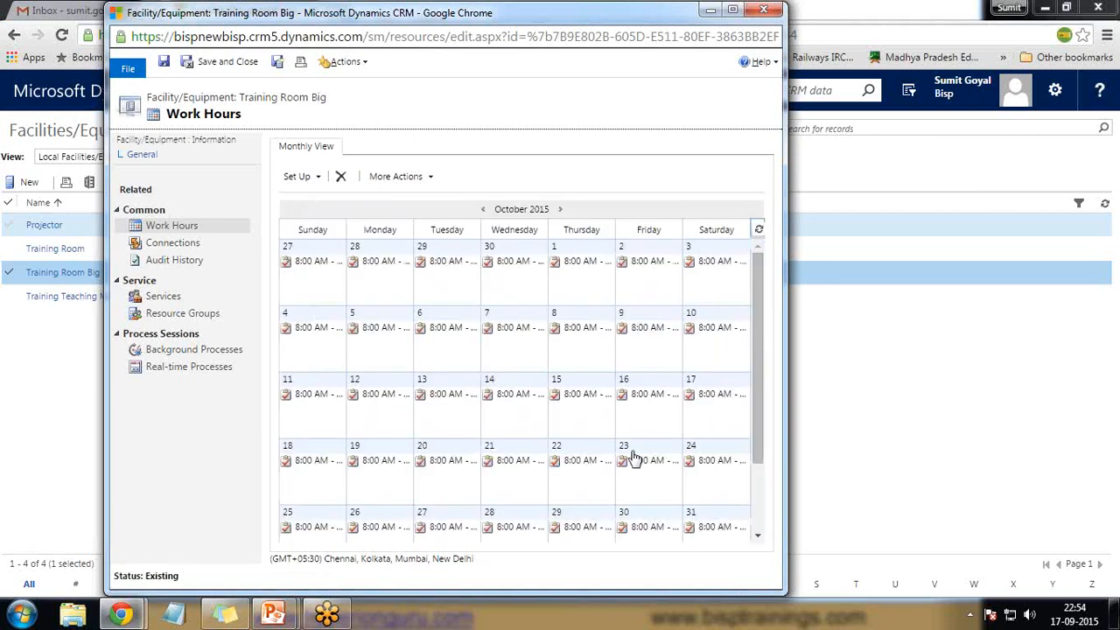
click(652, 292)
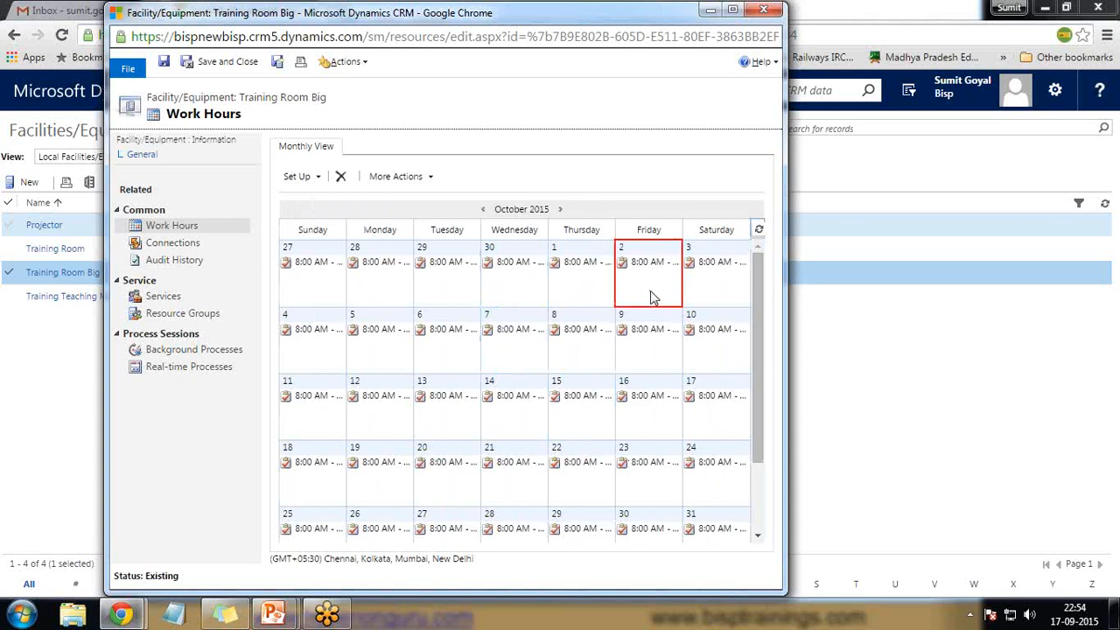
click(171, 229)
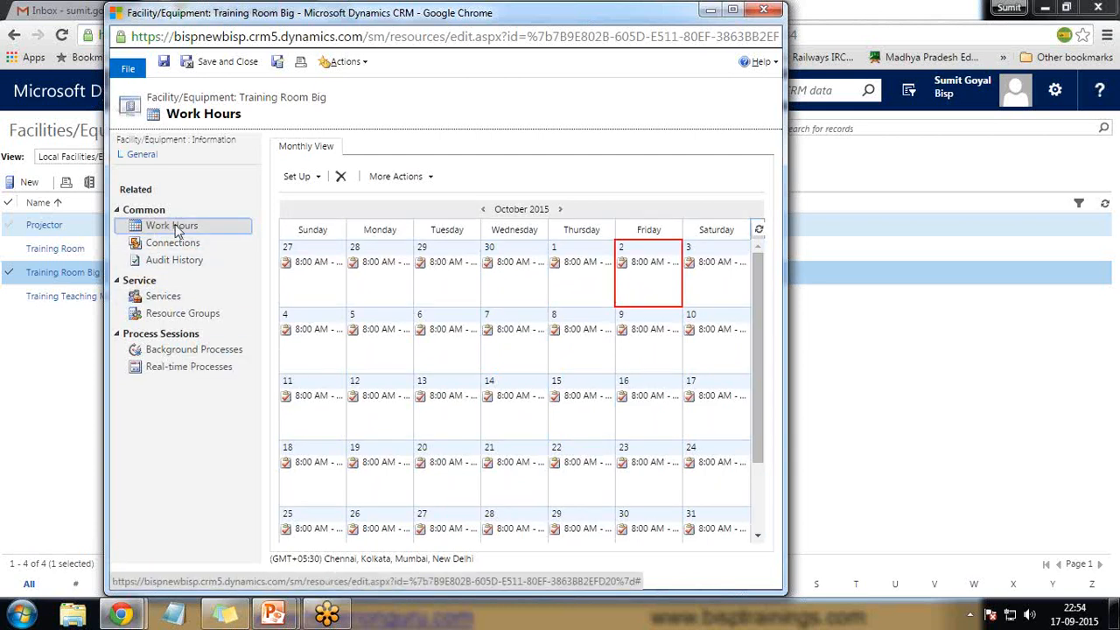
click(319, 178)
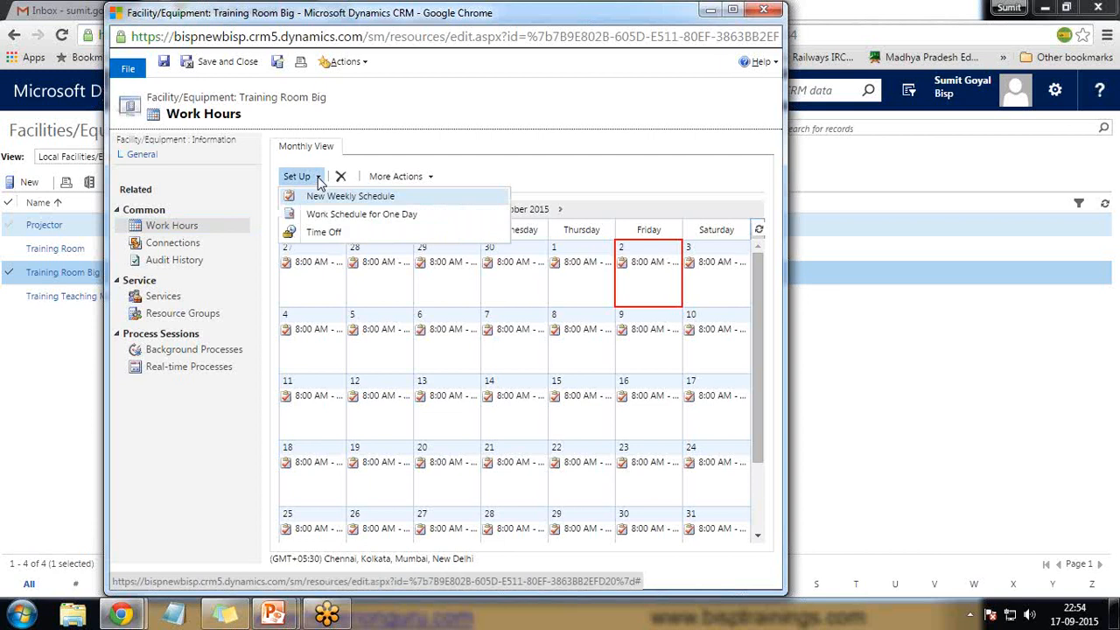
click(318, 233)
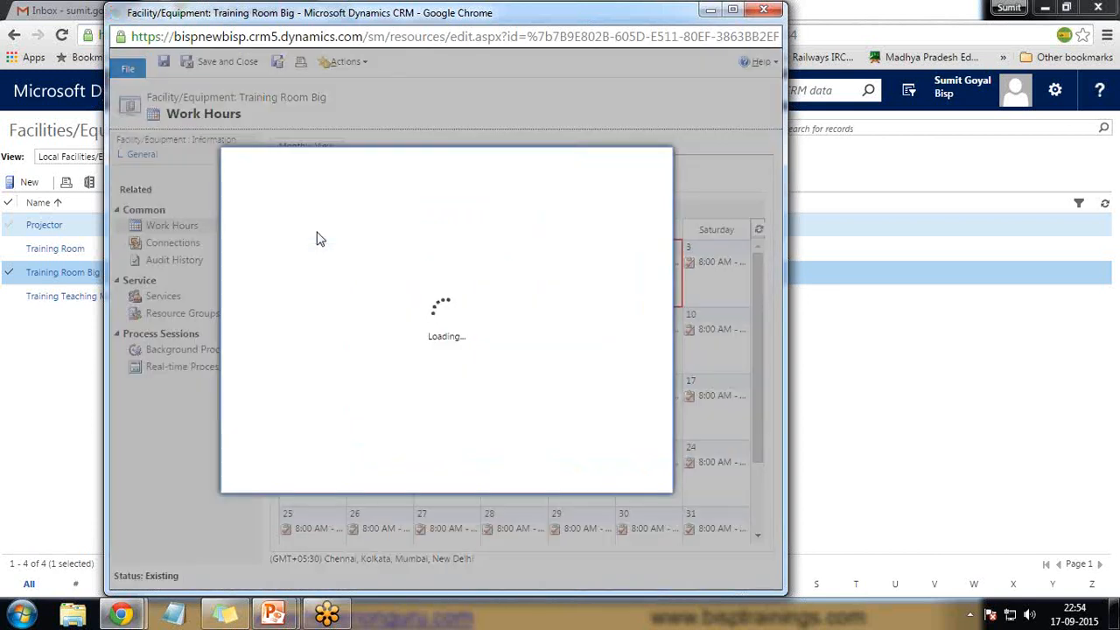
click(391, 300)
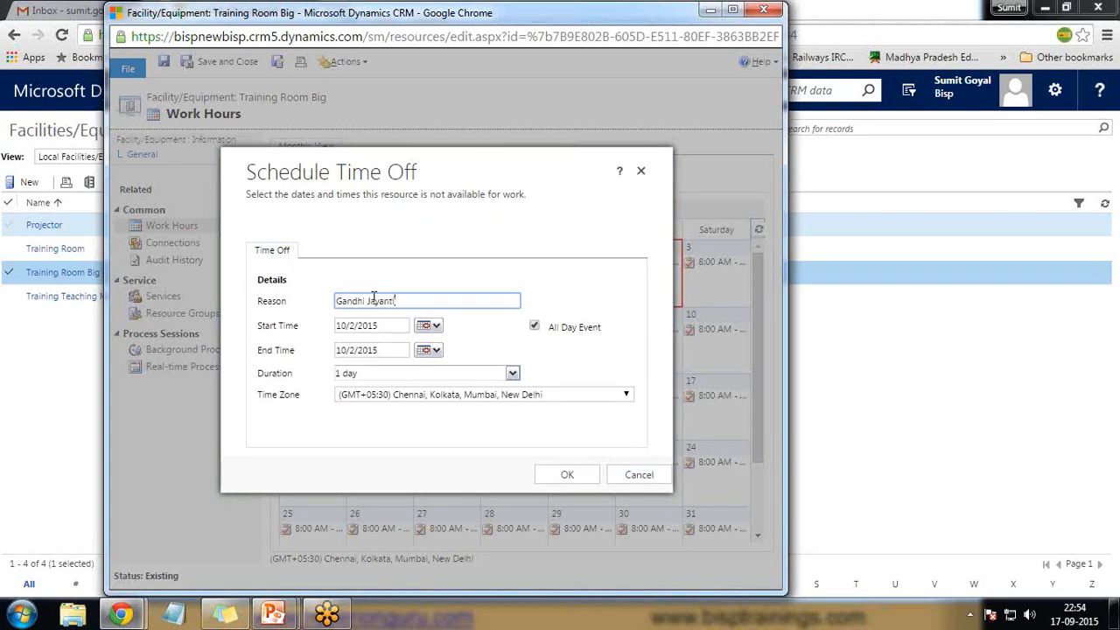
click(562, 483)
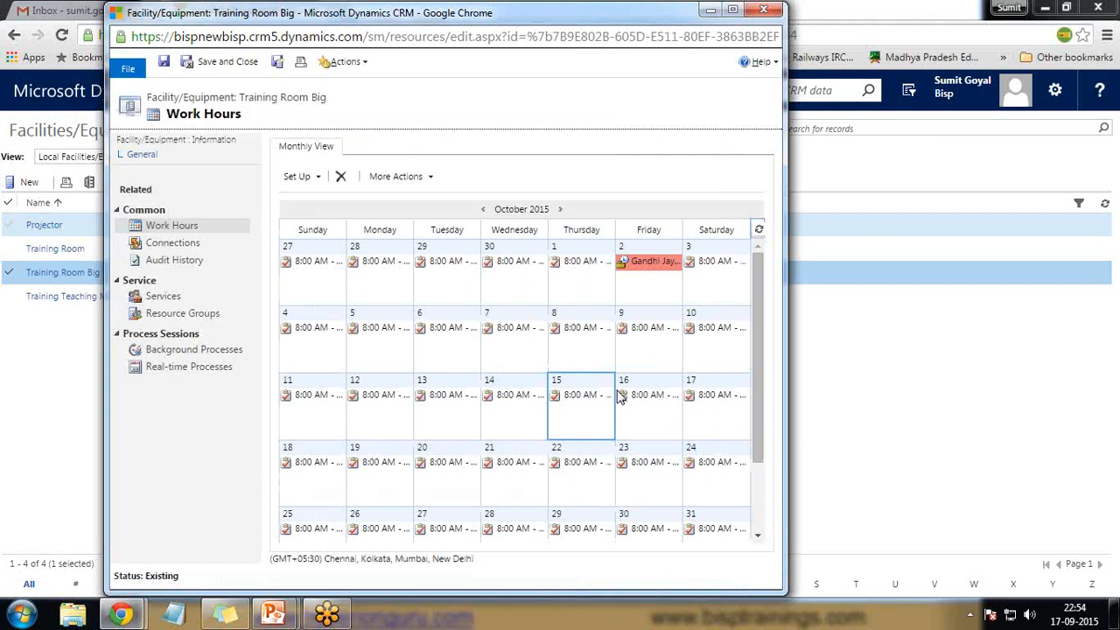
click(225, 62)
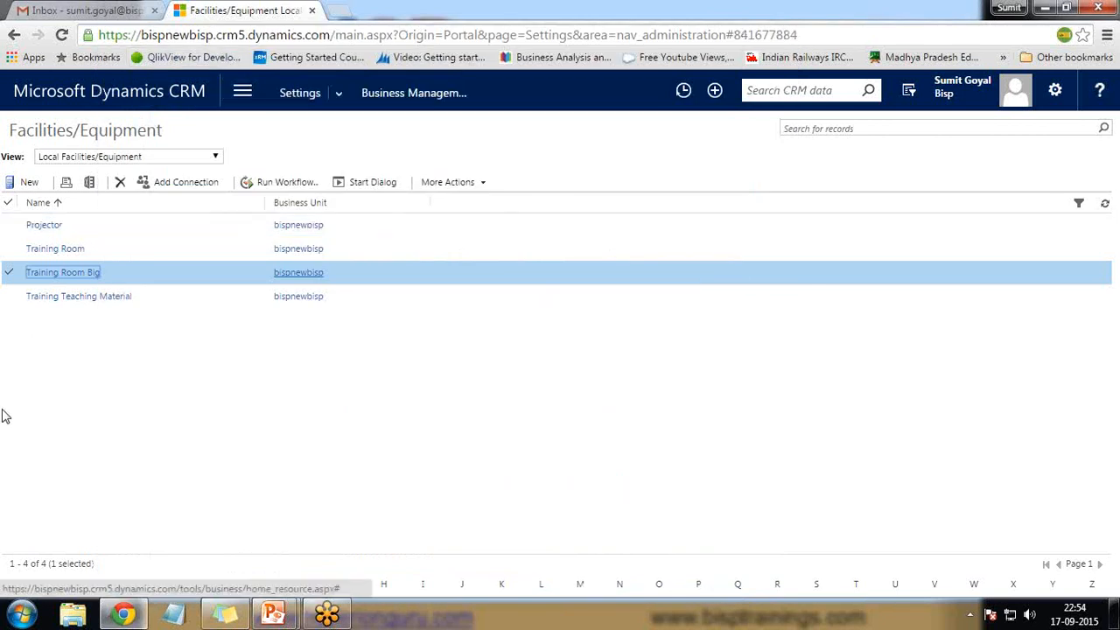
- Switch to the PowerPoint slide on Options of Service Scheduling to review the scheduling components, and return to Dynamics CRM in Chrome
mouse_move(273, 614)
click(367, 560)
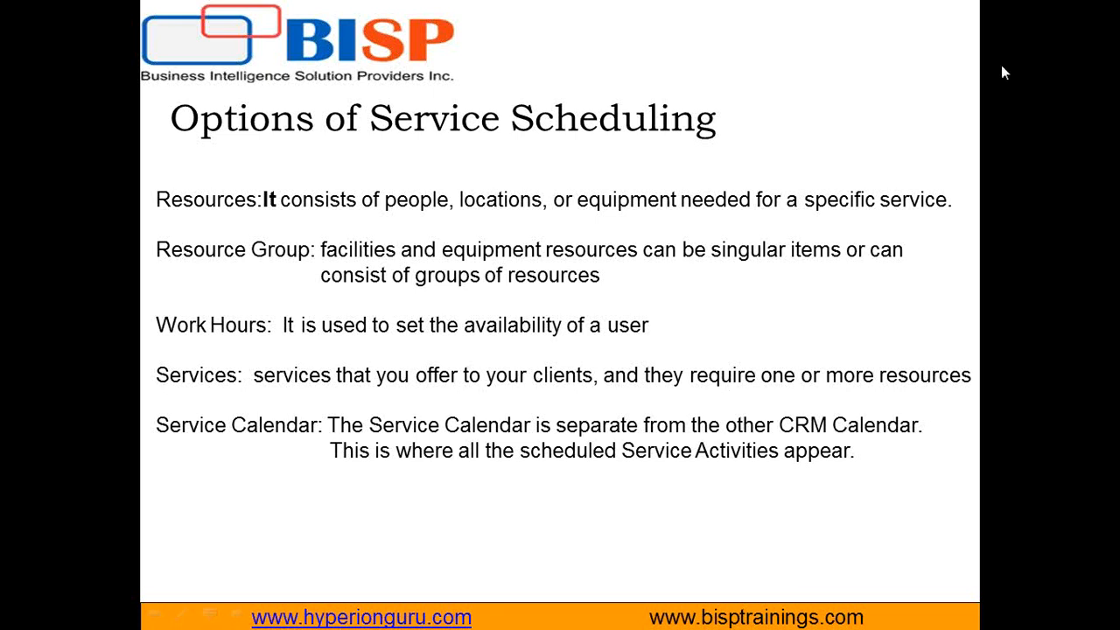
key(super)
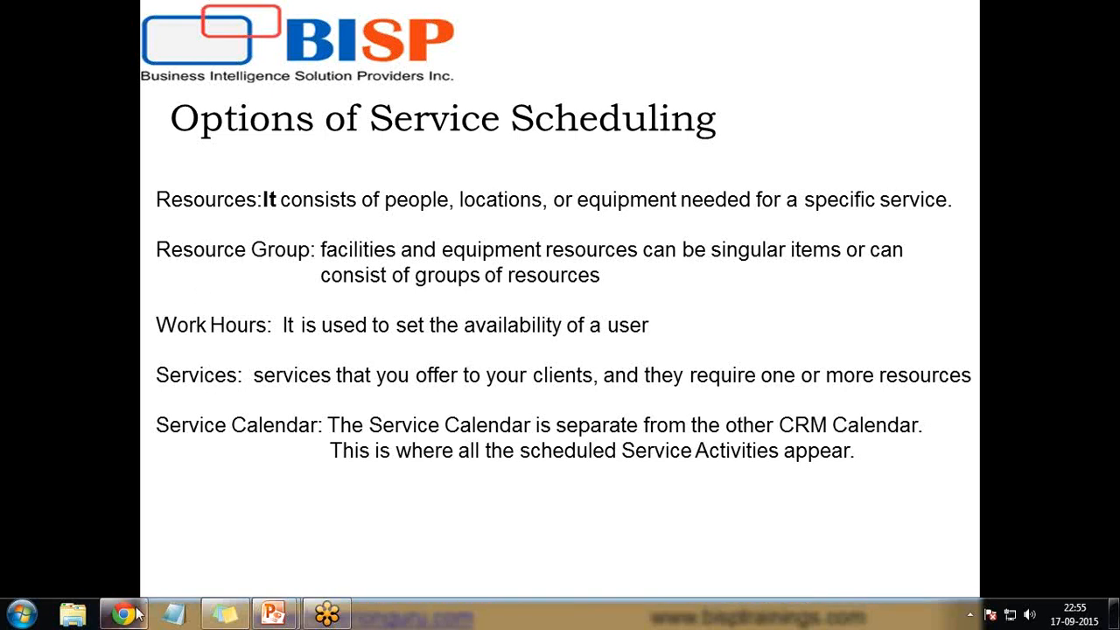
mouse_move(123, 614)
click(117, 560)
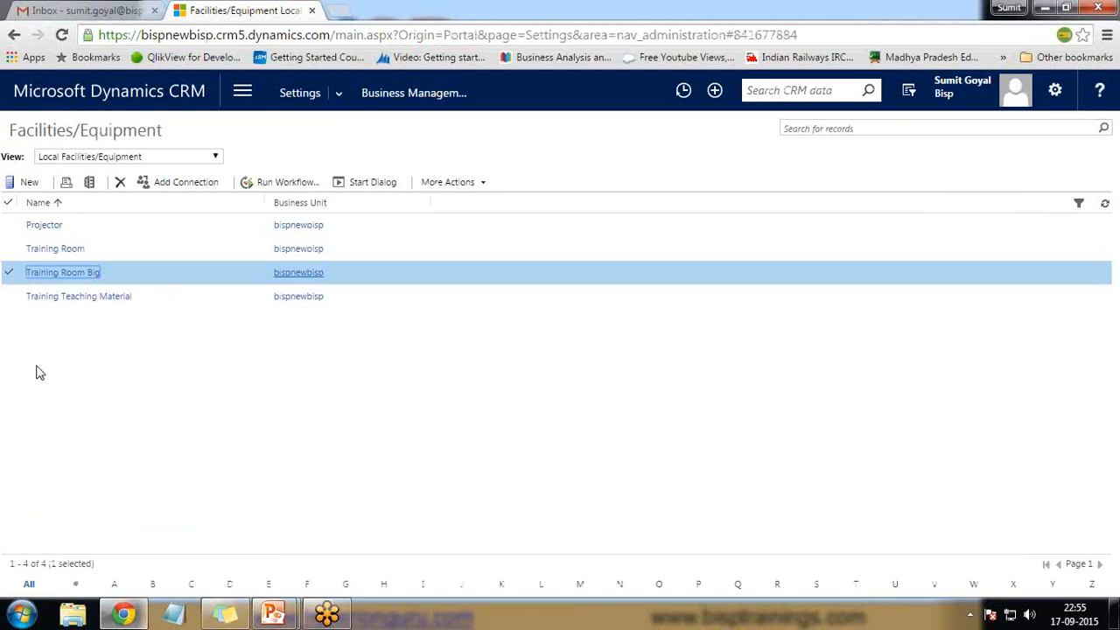
- Display the active services list in the Service area's Collateral group
click(242, 92)
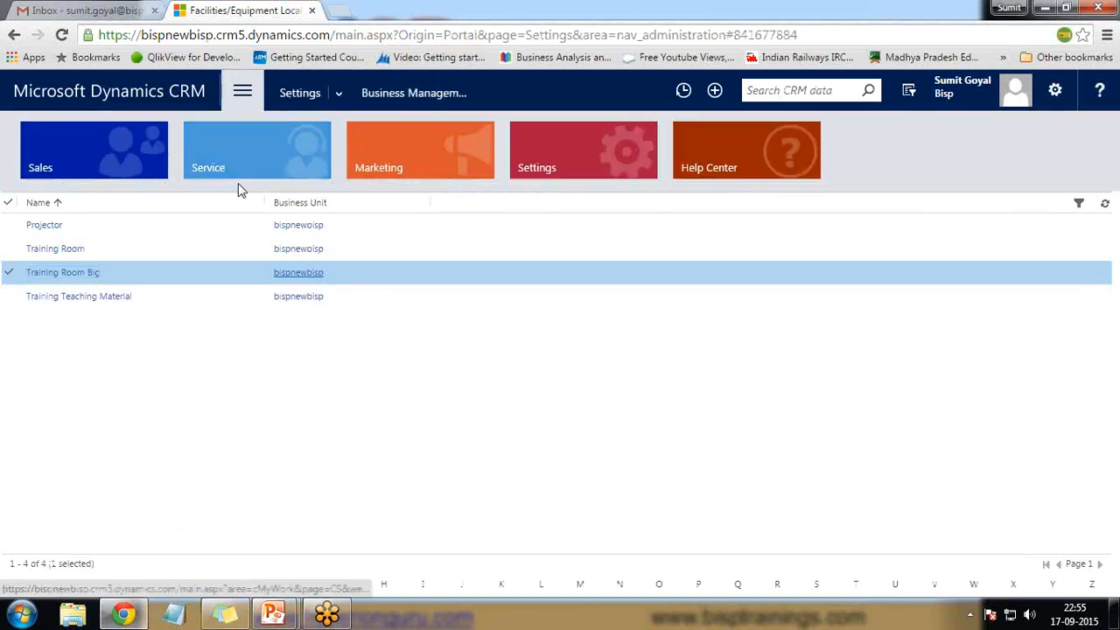
click(256, 158)
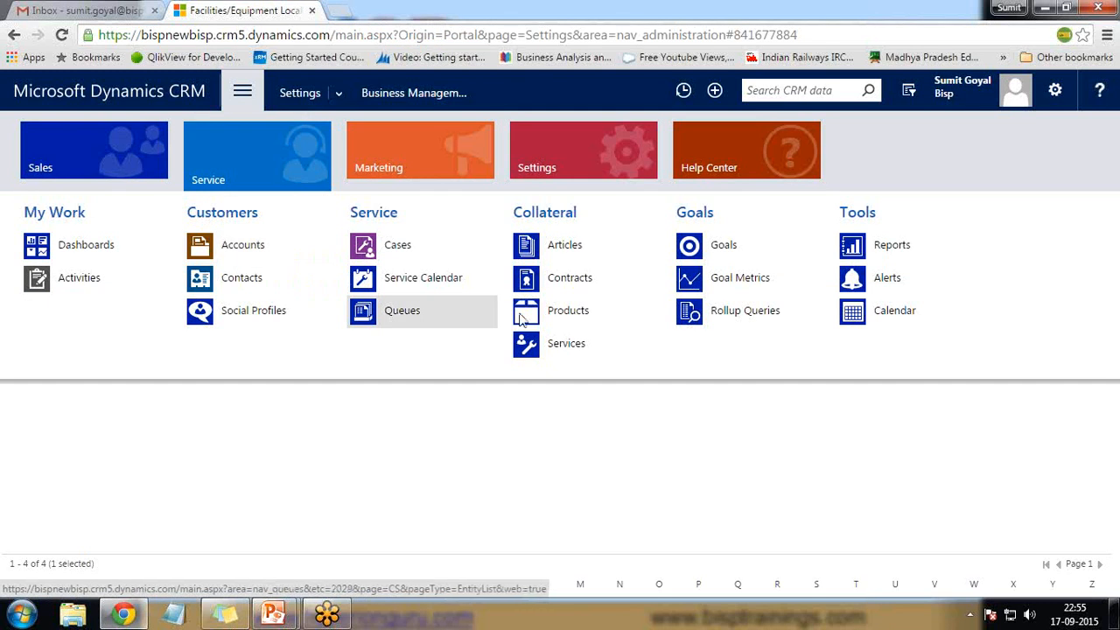
click(567, 345)
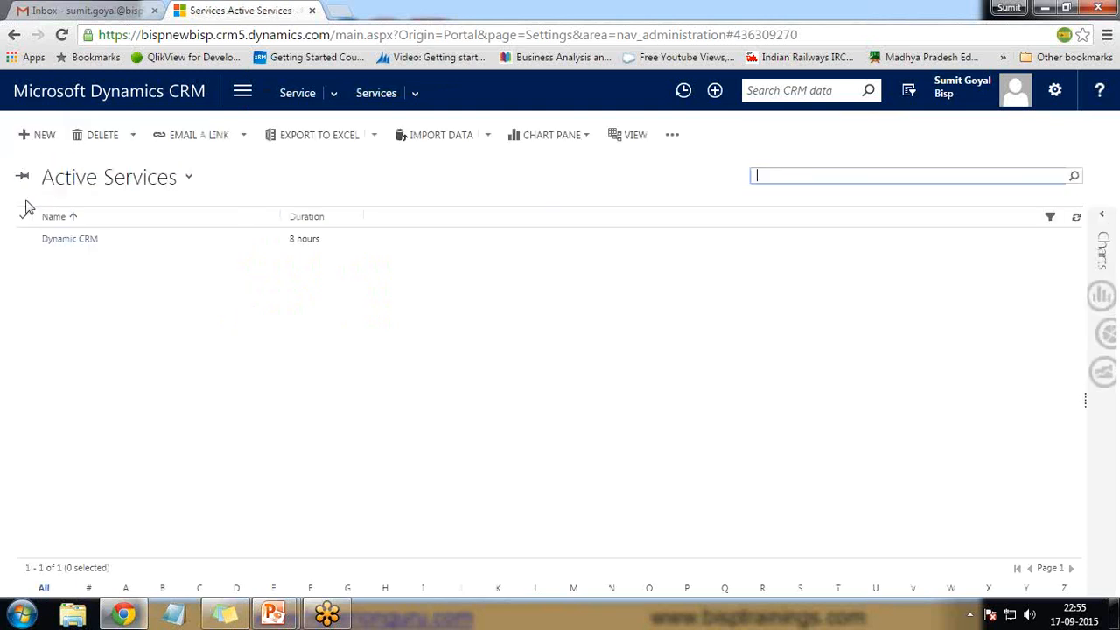
- Try to delete the Dynamic CRM service from the active services list
click(25, 214)
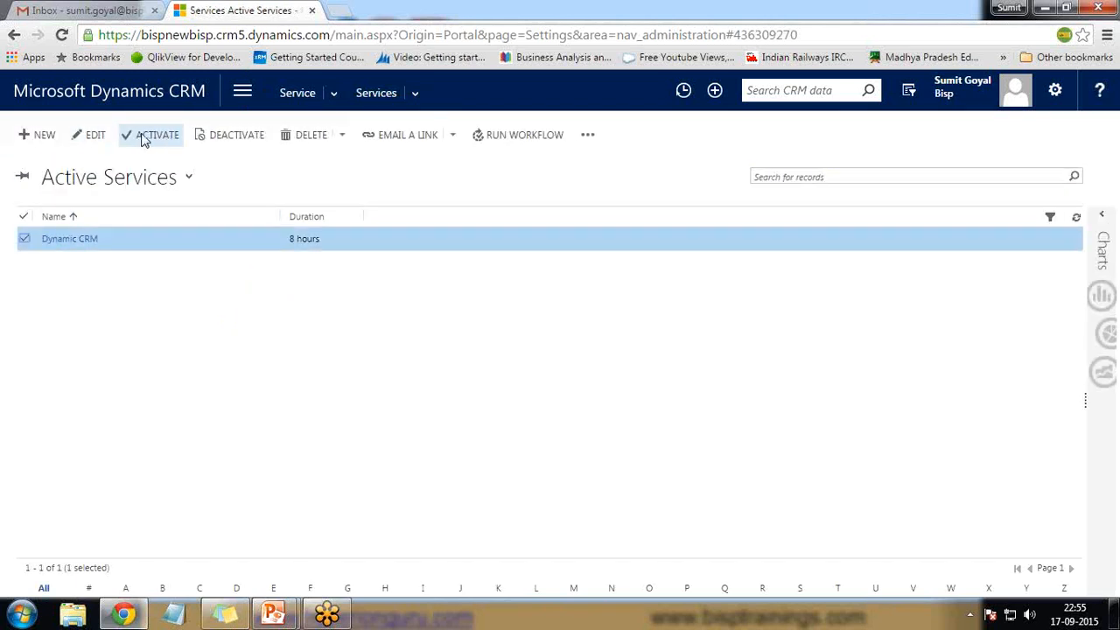
click(310, 135)
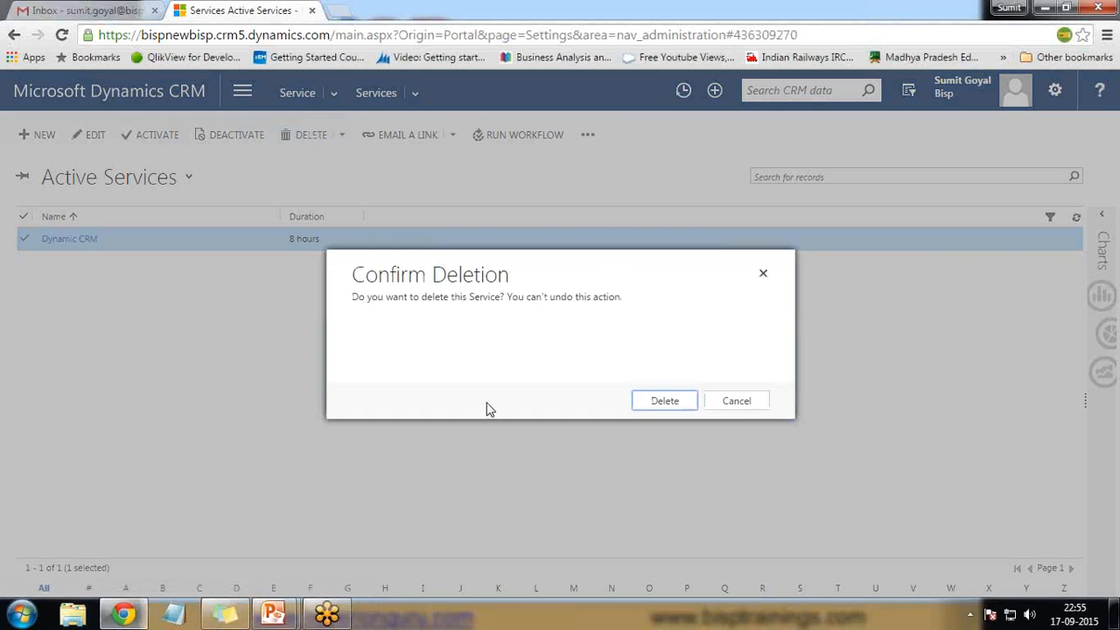
click(663, 403)
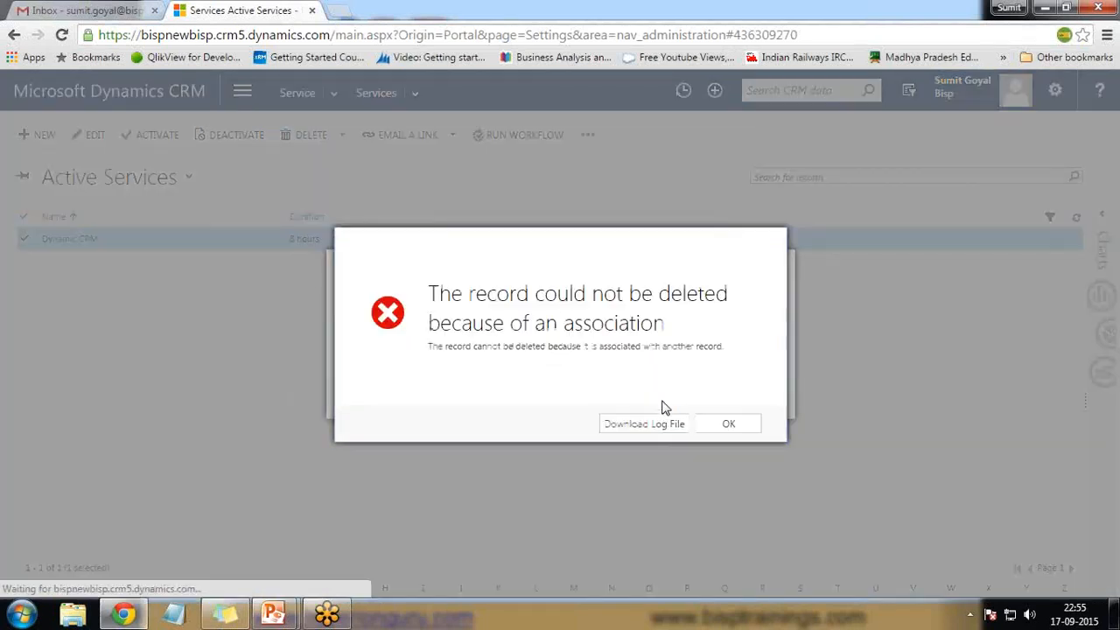
click(727, 426)
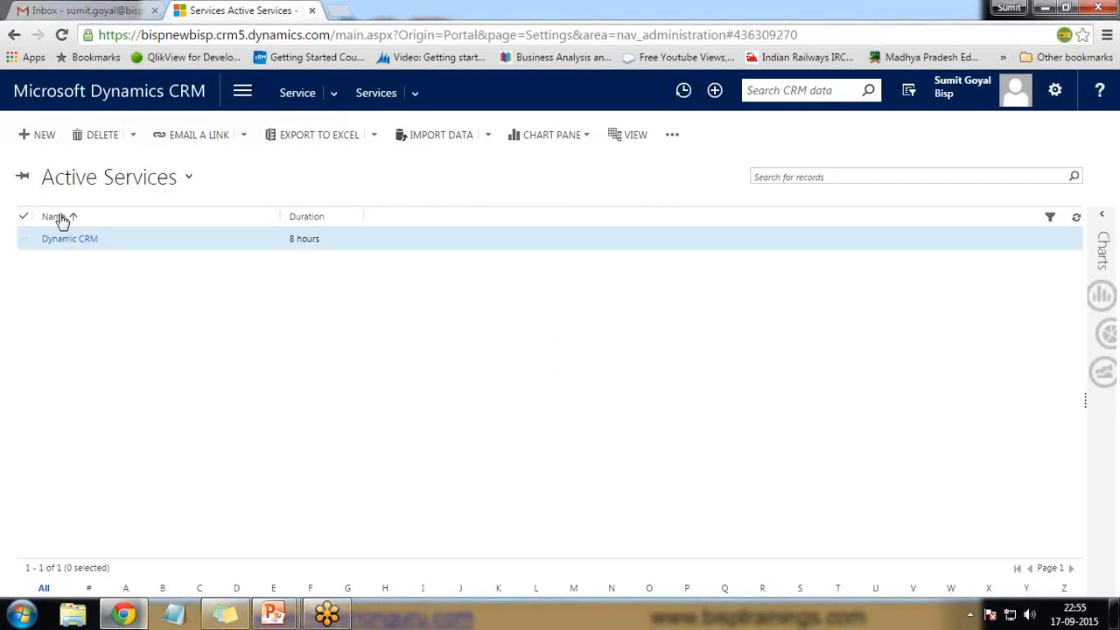
- Start a new service named Dynamic CRM Training and set its initial status reason to Requested
click(35, 134)
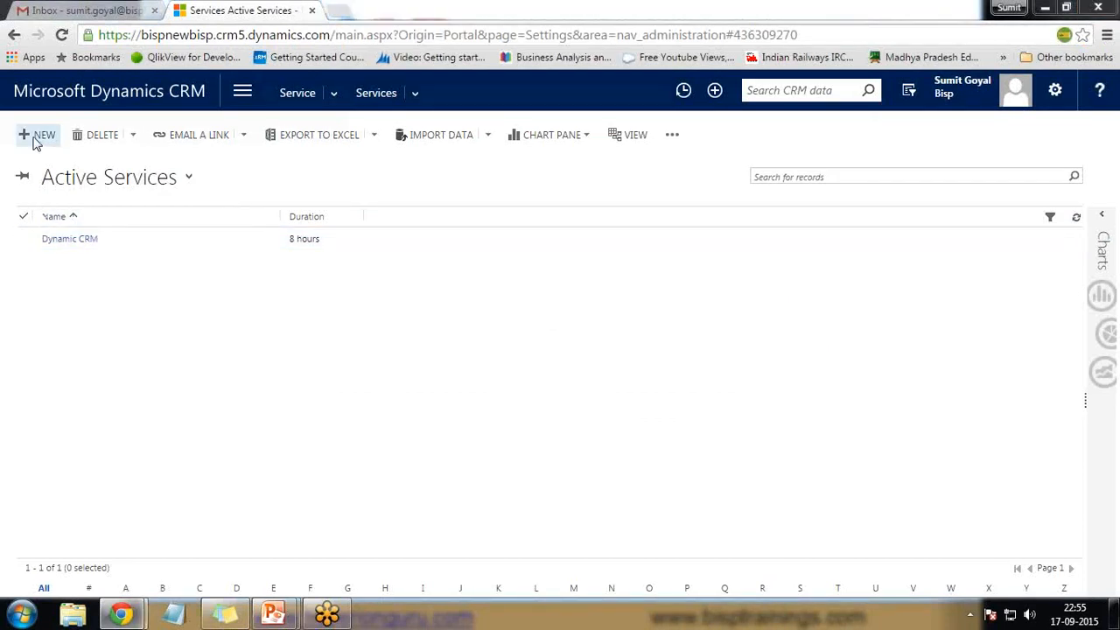
drag(412, 32, 312, 29)
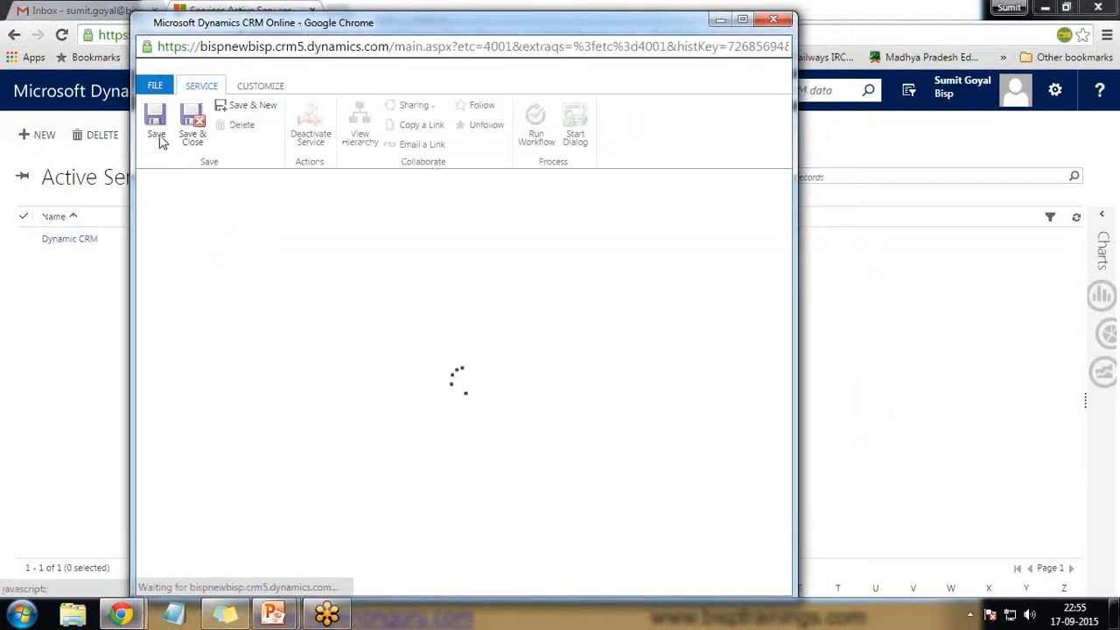
click(421, 283)
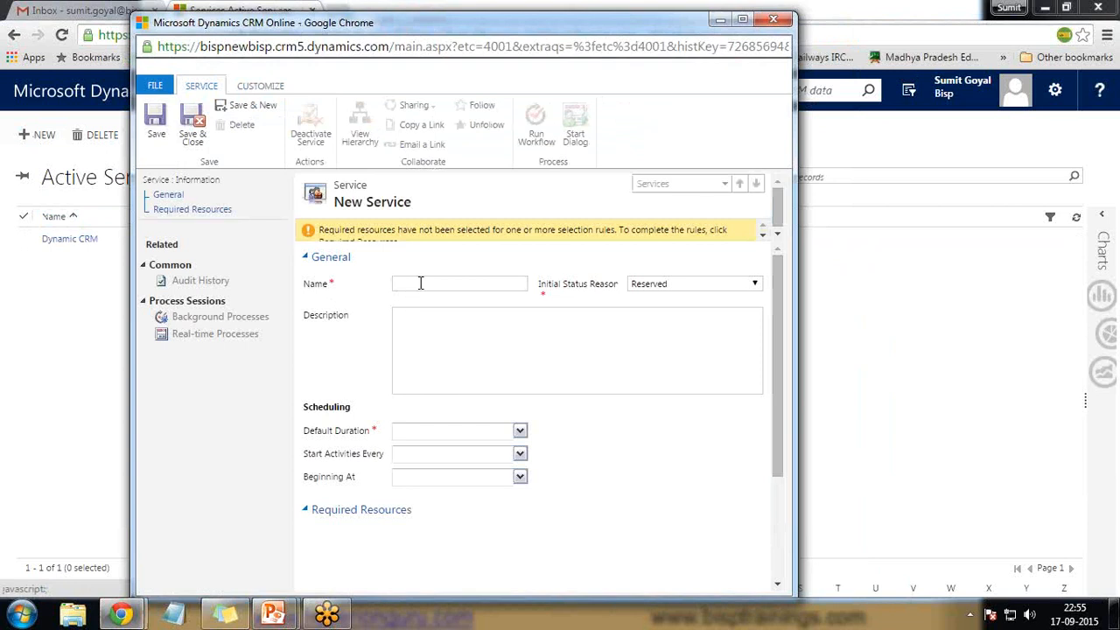
text(Dyanmic)
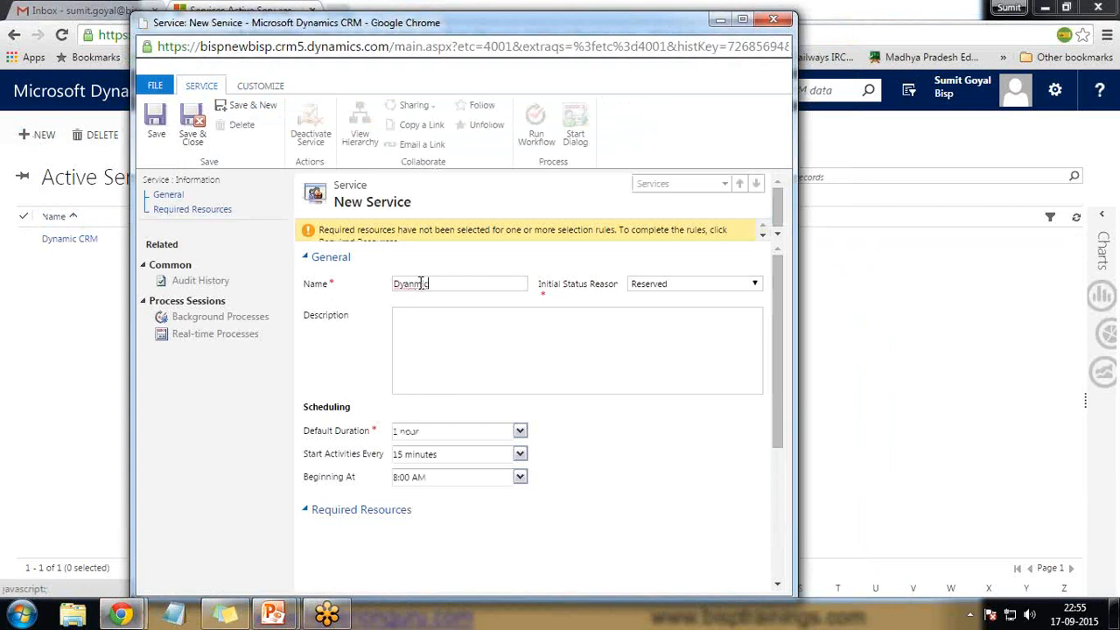
key(BackSpace)
key(BackSpace)
key(BackSpace)
key(BackSpace)
key(BackSpace)
text(namic)
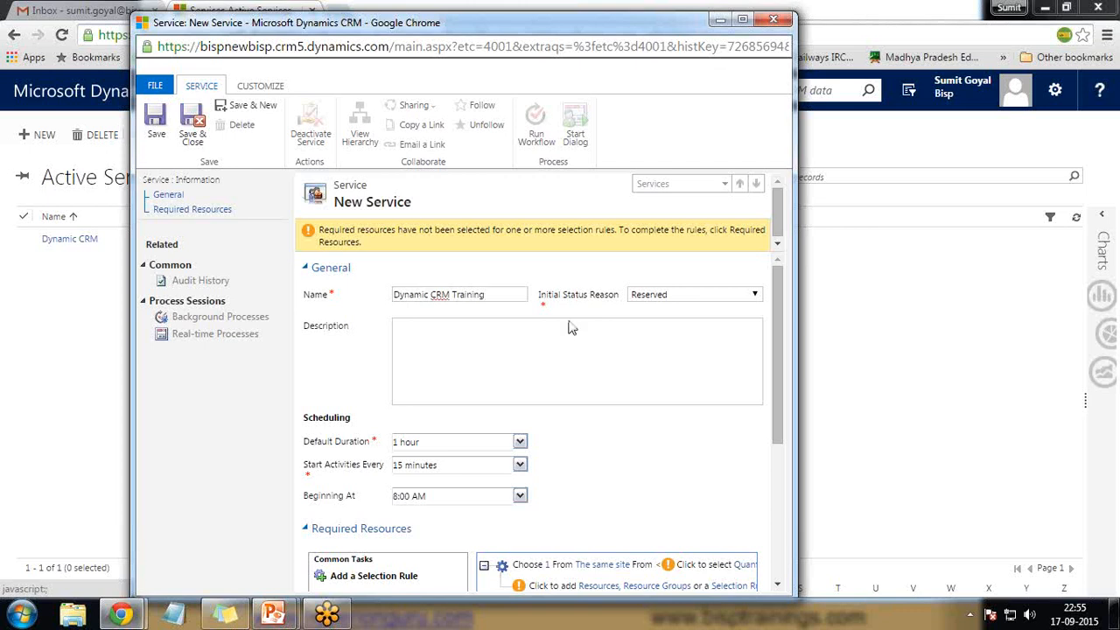
click(695, 294)
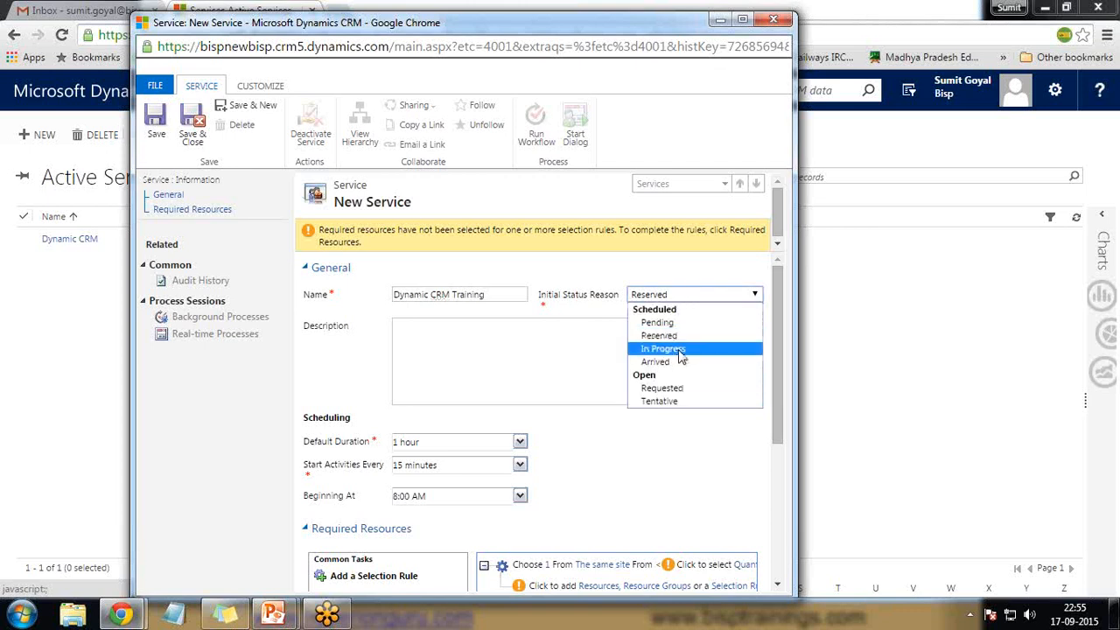
click(674, 388)
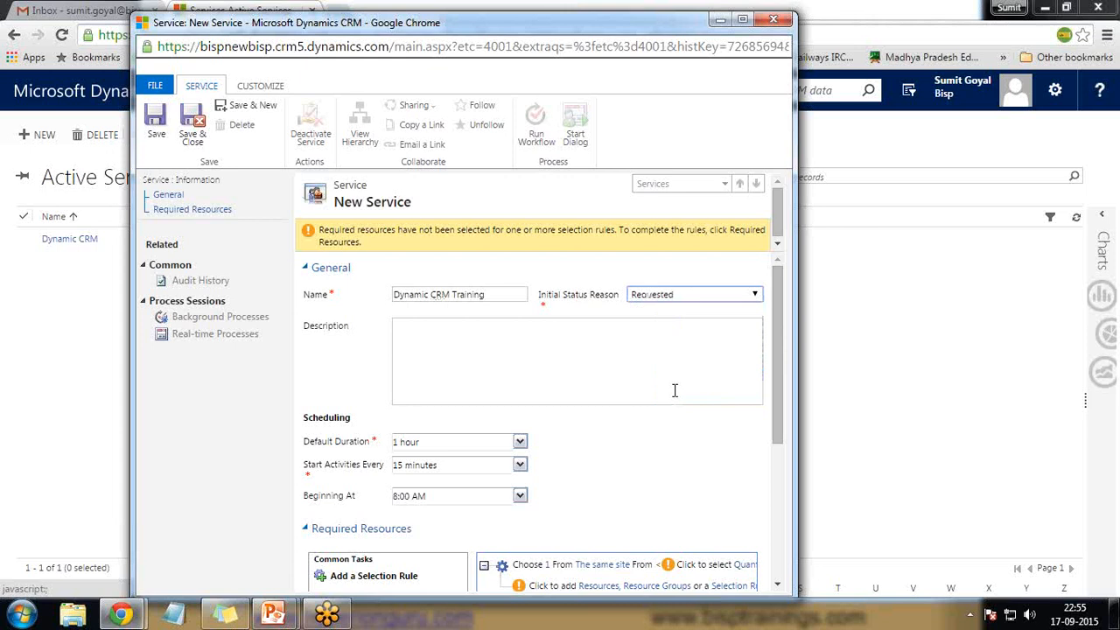
- Set the new service's default duration to 8 hours and its activity start interval to 1 day
click(741, 19)
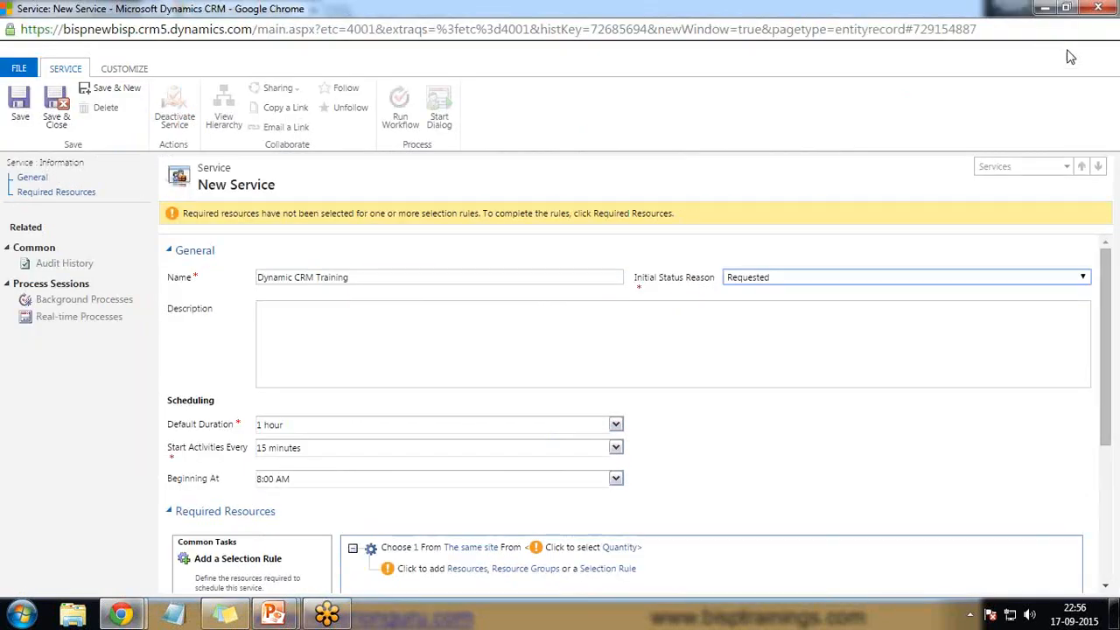
scroll(342, 400, down, 2)
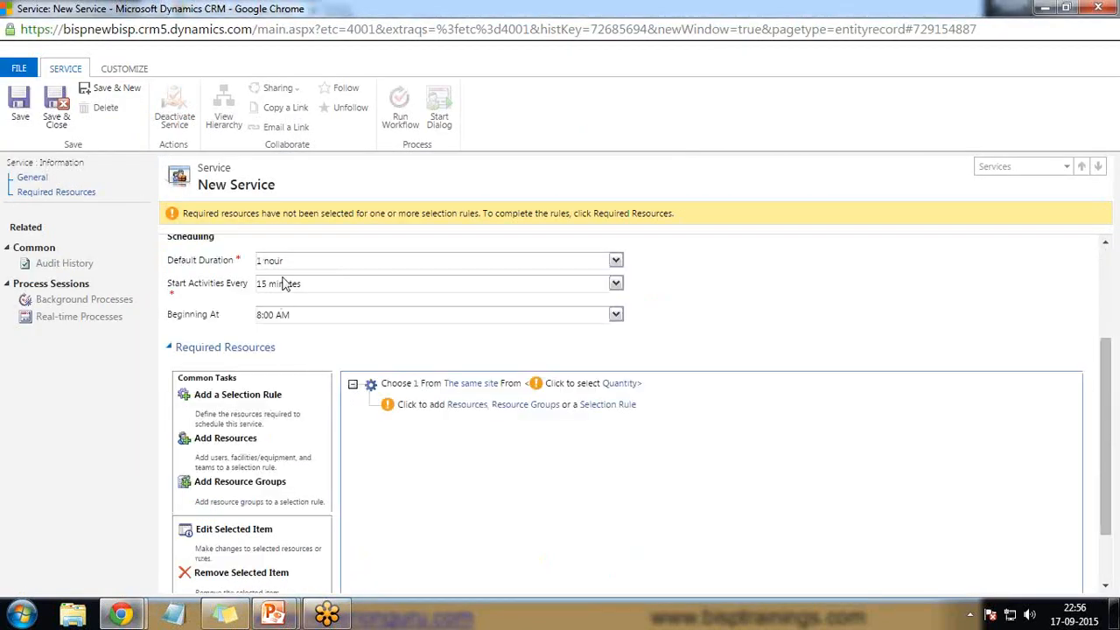
scroll(347, 375, up, 1)
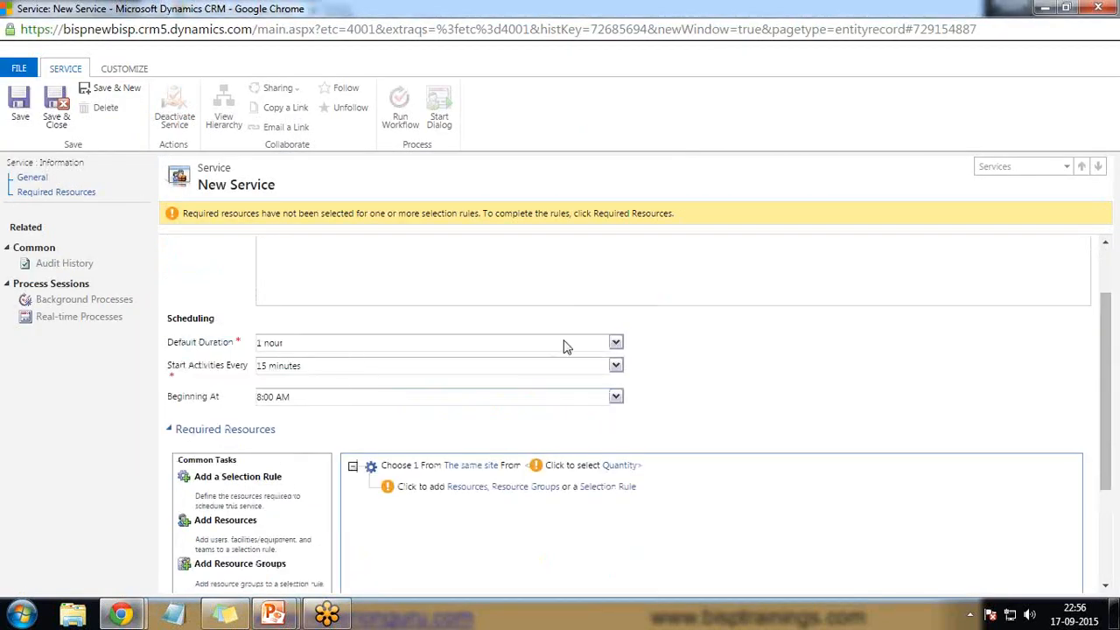
click(617, 343)
scroll(628, 385, down, 1)
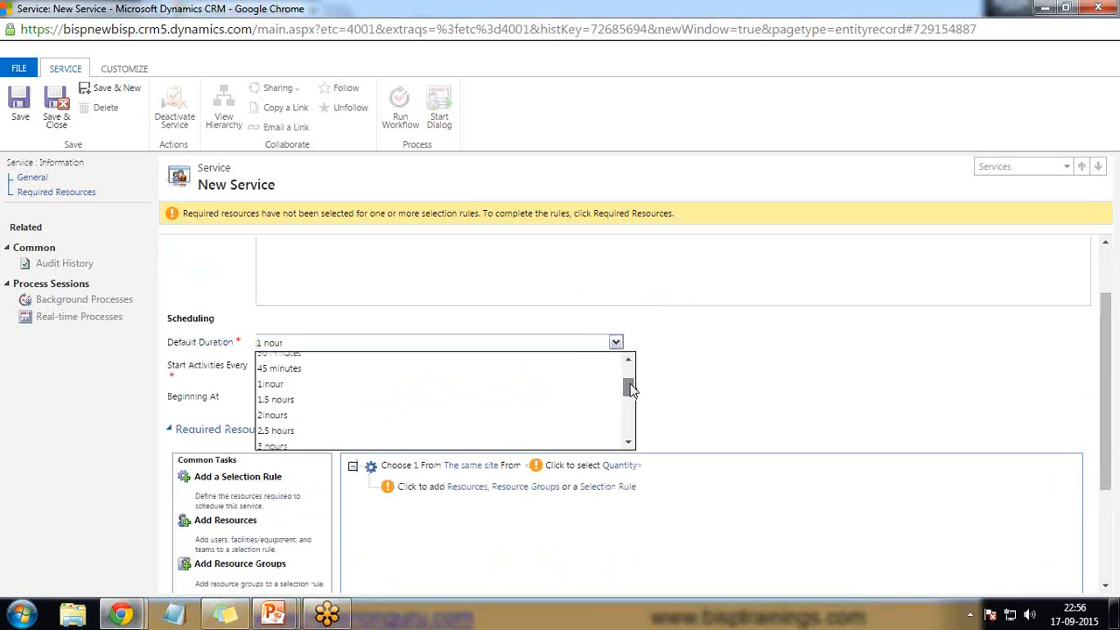
drag(631, 389, 631, 424)
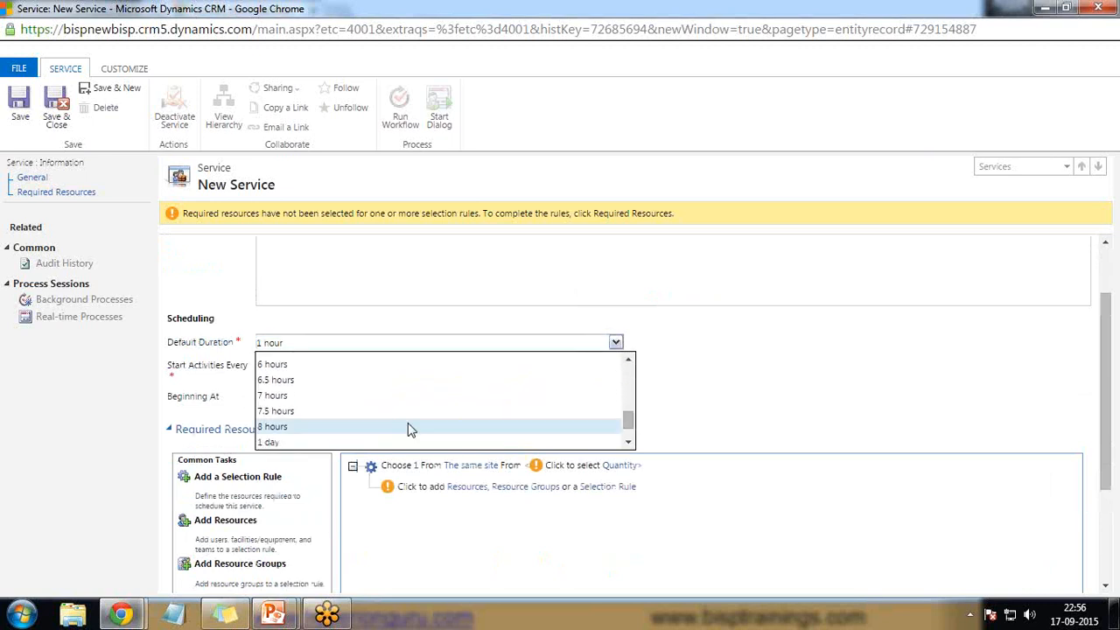
click(313, 429)
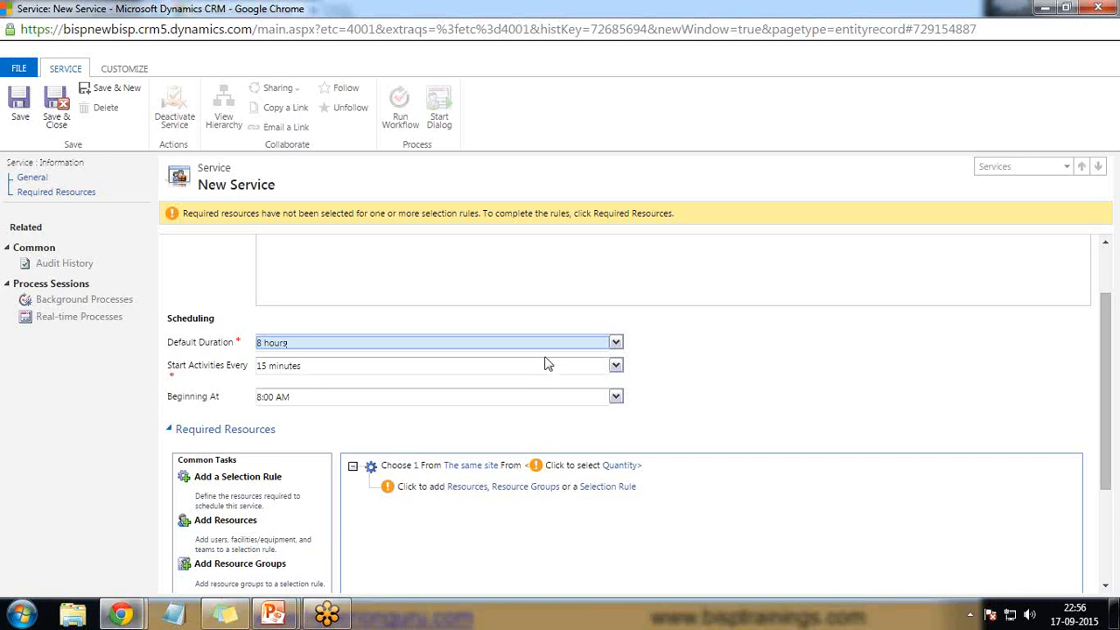
click(617, 366)
drag(626, 399, 630, 451)
click(272, 435)
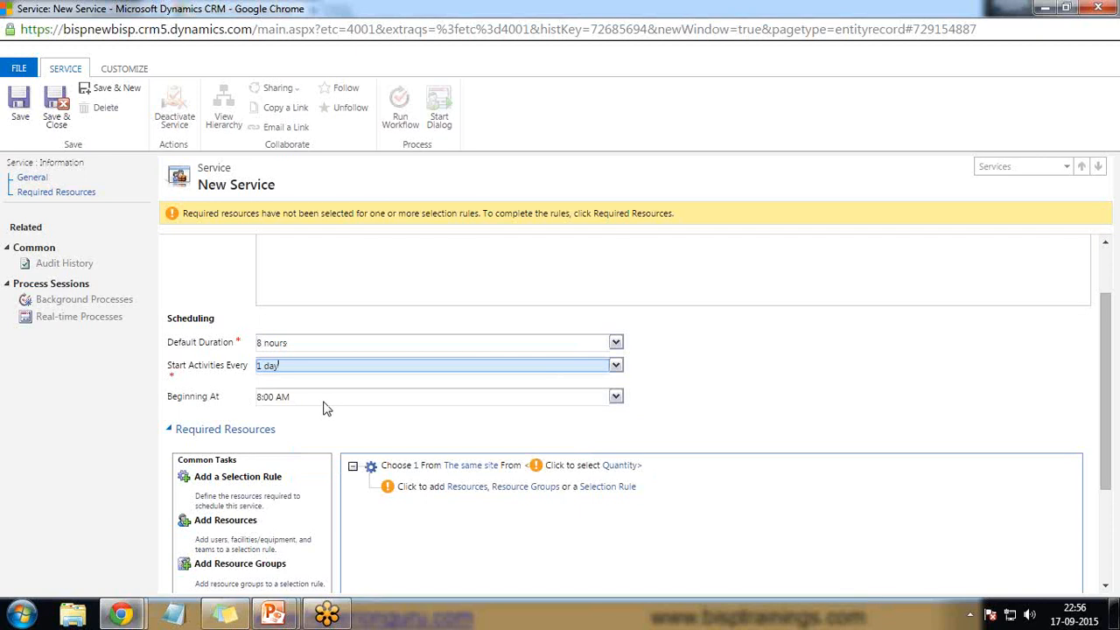
- Save the new service and select the Training Room Big, Projector and Training Teaching Material equipment as its required resources
click(15, 106)
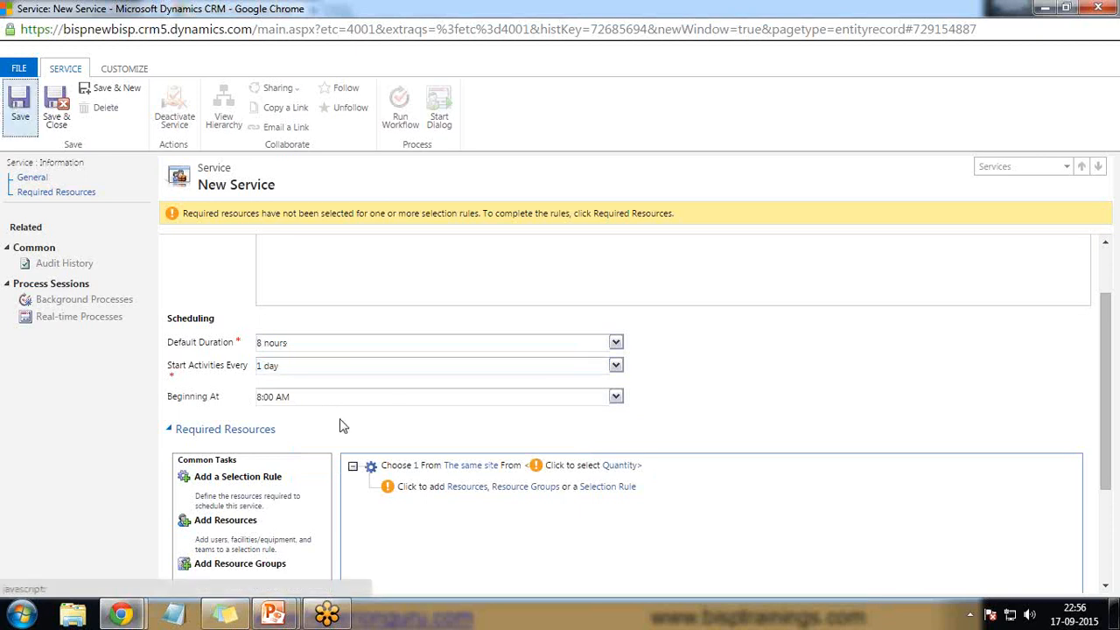
scroll(209, 451, down, 2)
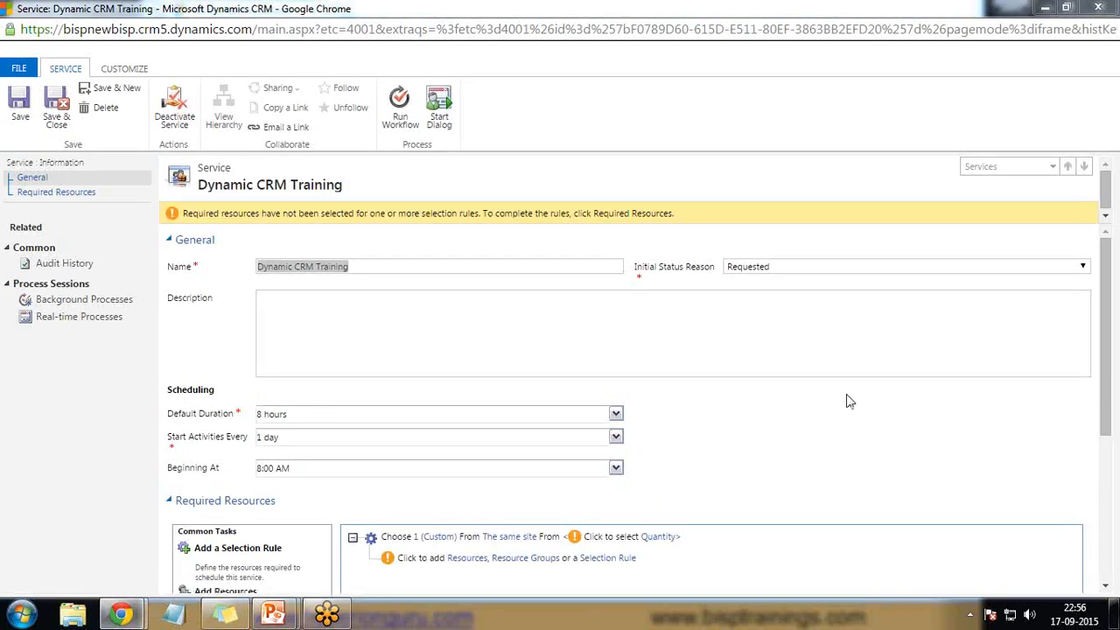
scroll(833, 390, down, 3)
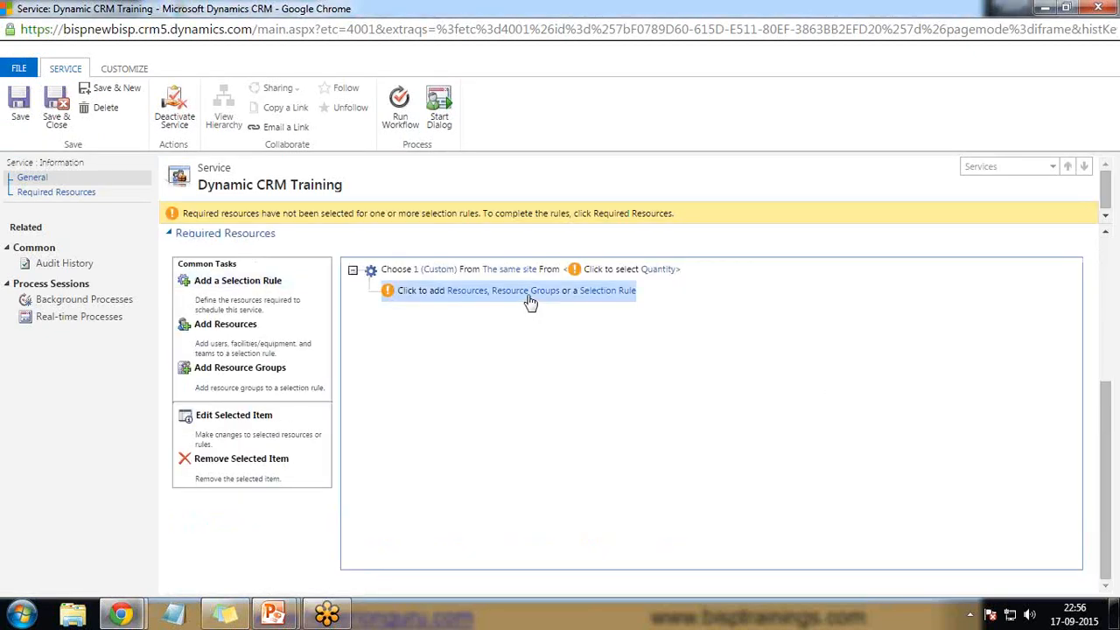
click(489, 303)
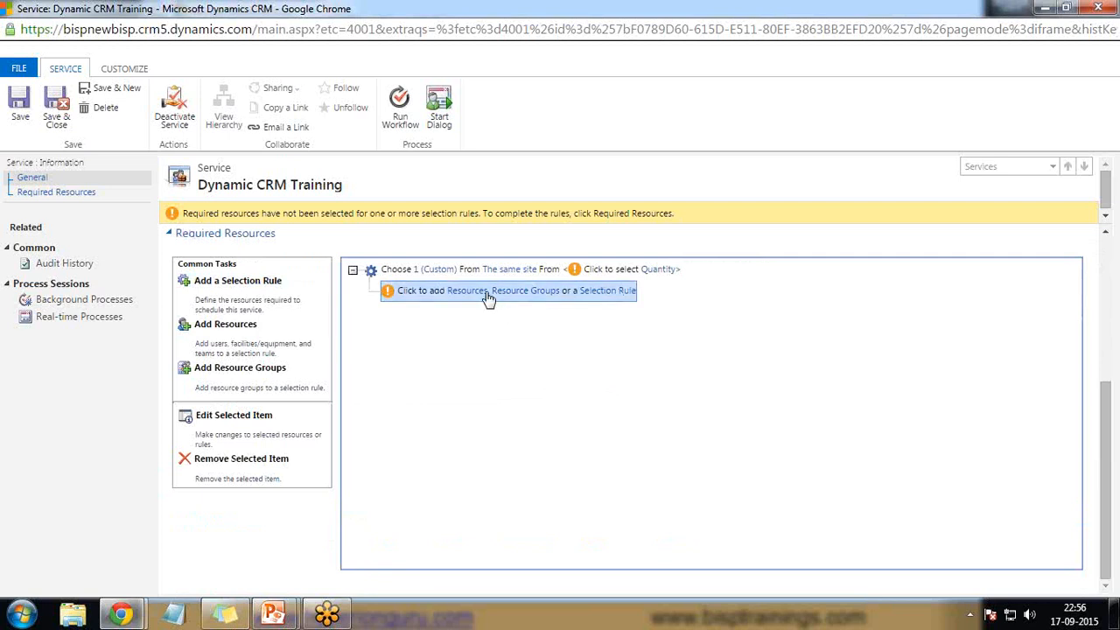
click(487, 292)
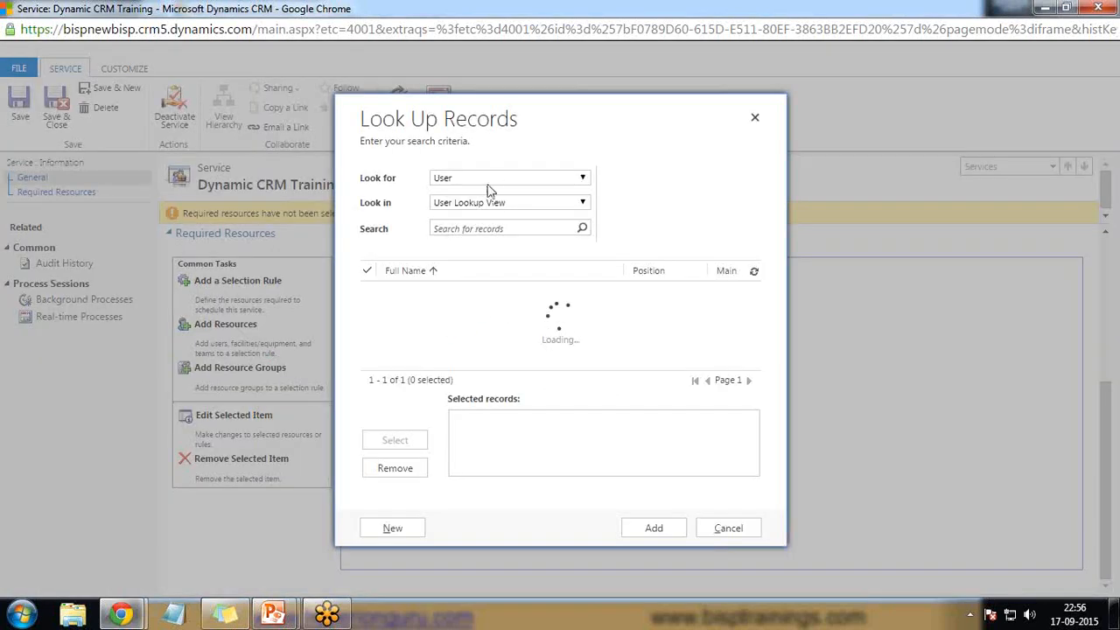
click(487, 180)
click(487, 192)
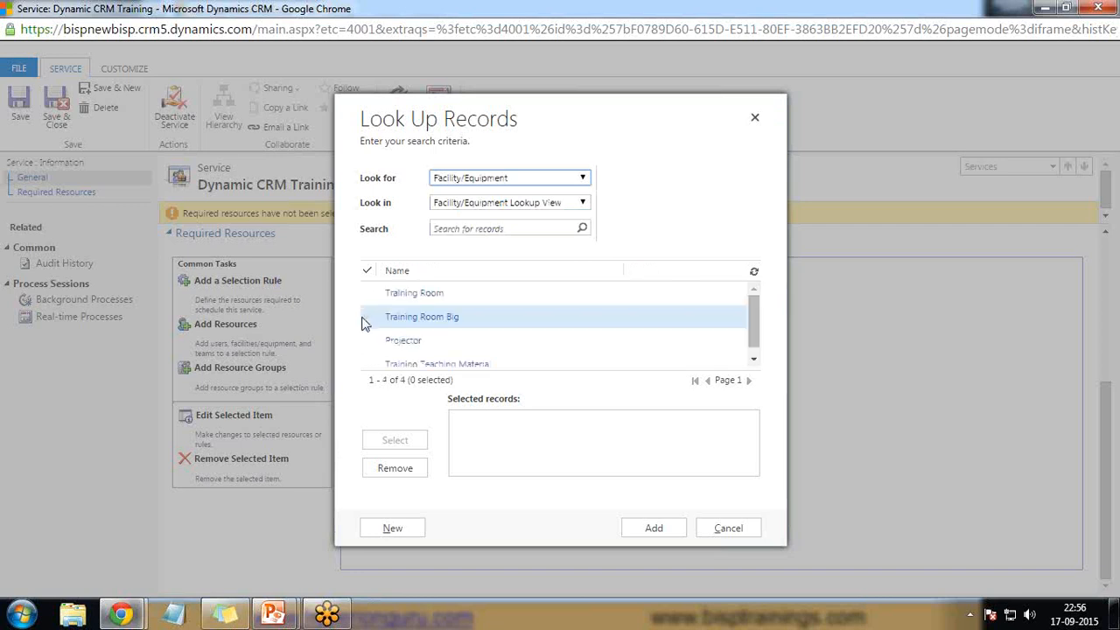
click(367, 316)
click(368, 340)
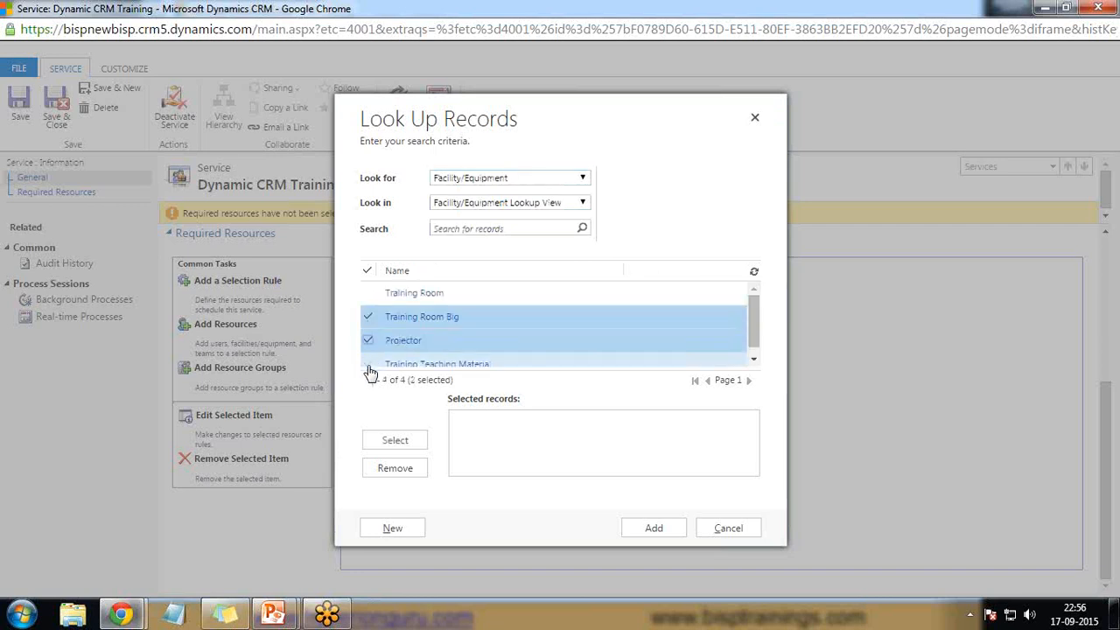
click(369, 363)
click(396, 441)
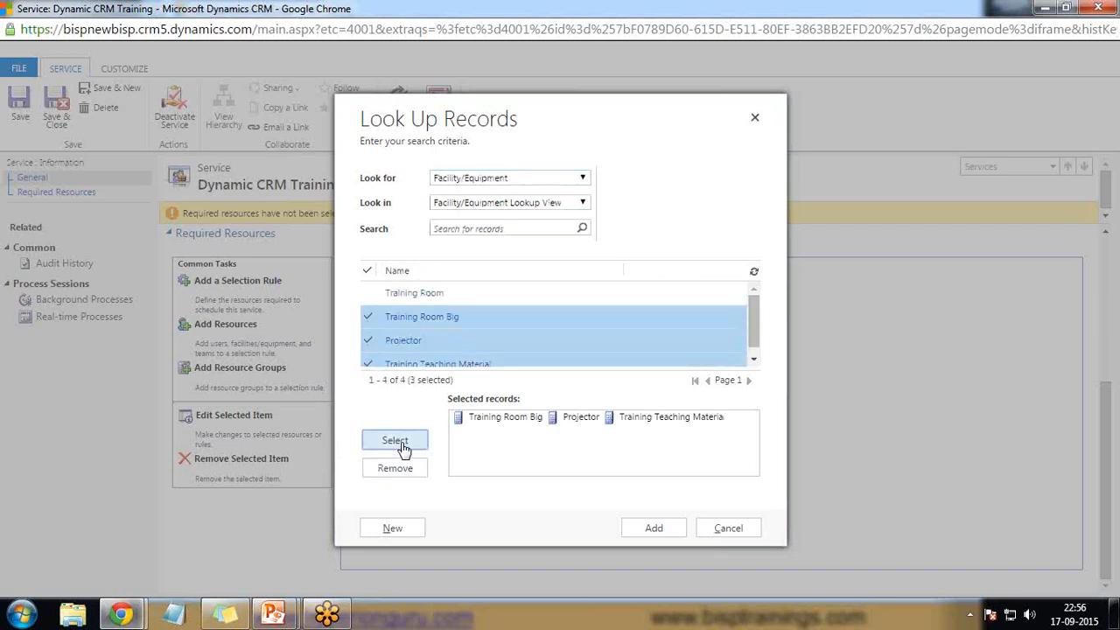
- Add the listed user to the required resources, decline saving the selection as a resource group, and save and close the service
click(556, 179)
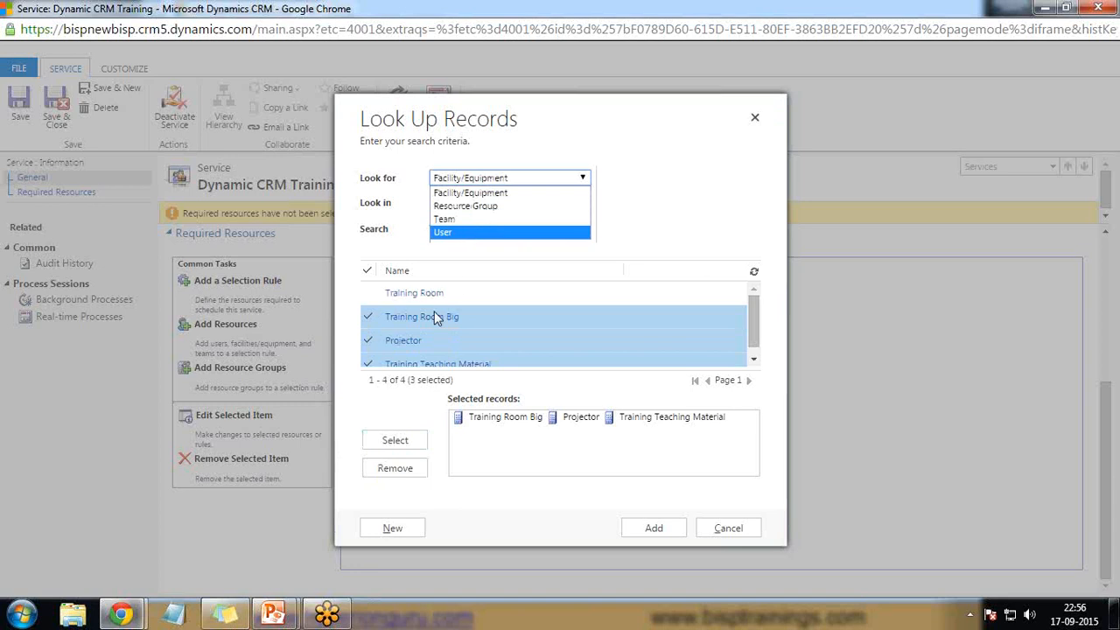
key(Return)
click(369, 294)
click(404, 440)
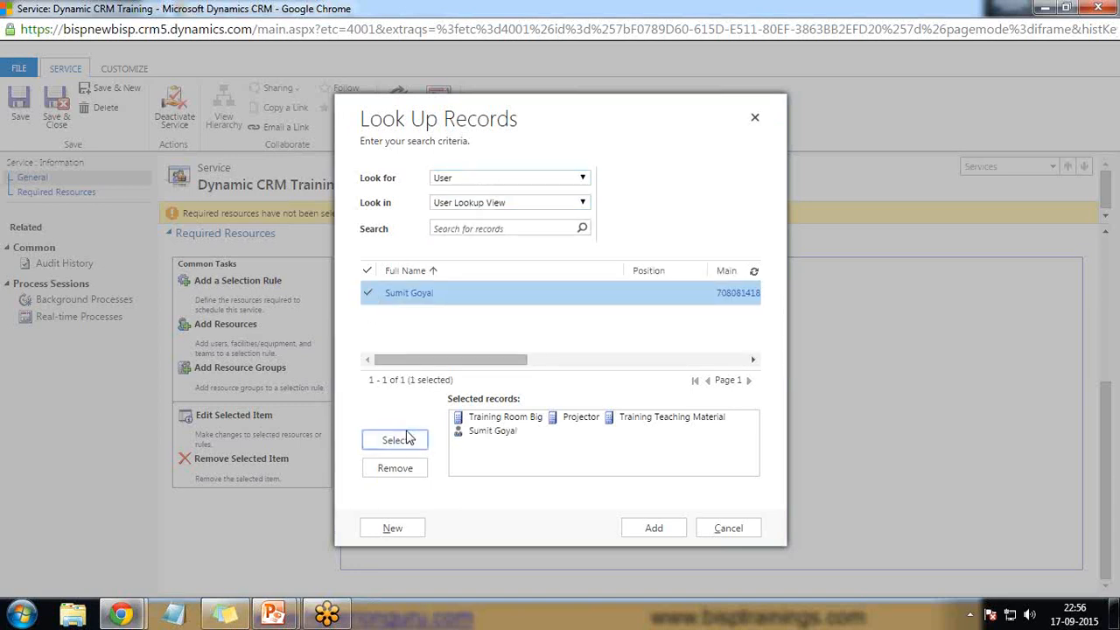
click(653, 527)
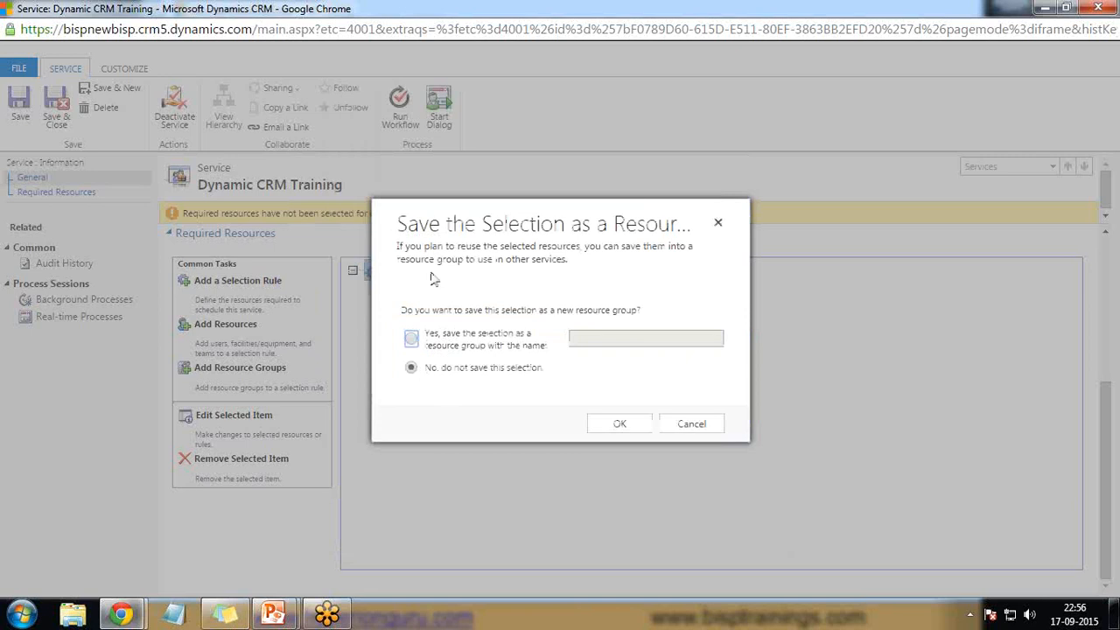
click(610, 431)
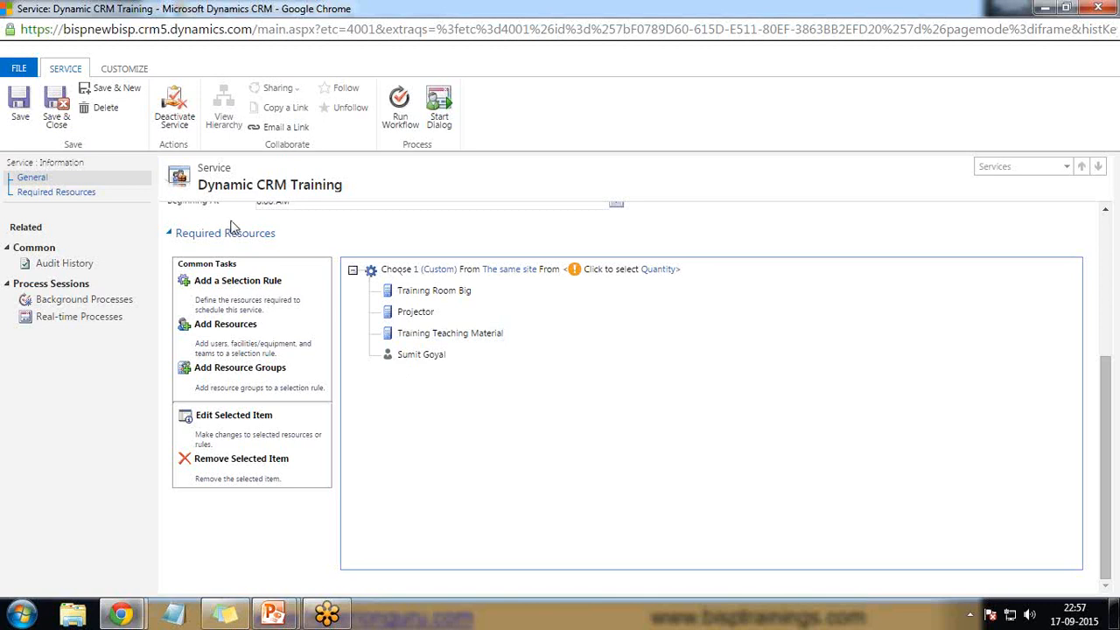
click(54, 100)
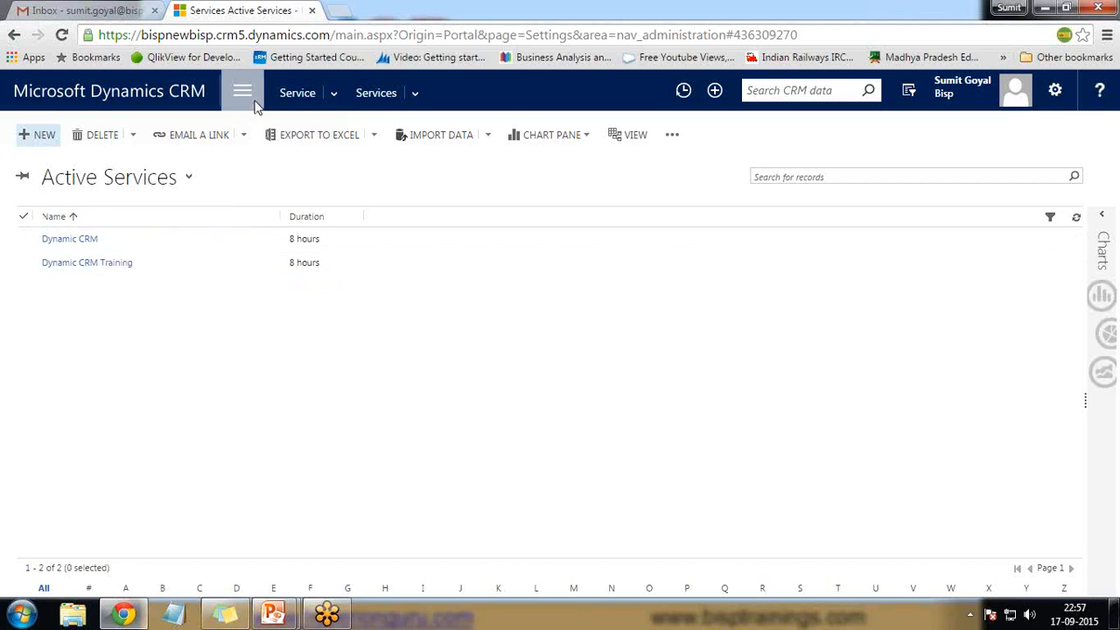
- Open the Service Calendar from the Service area, and consult the PowerPoint slide on service scheduling options before returning to the calendar
click(334, 93)
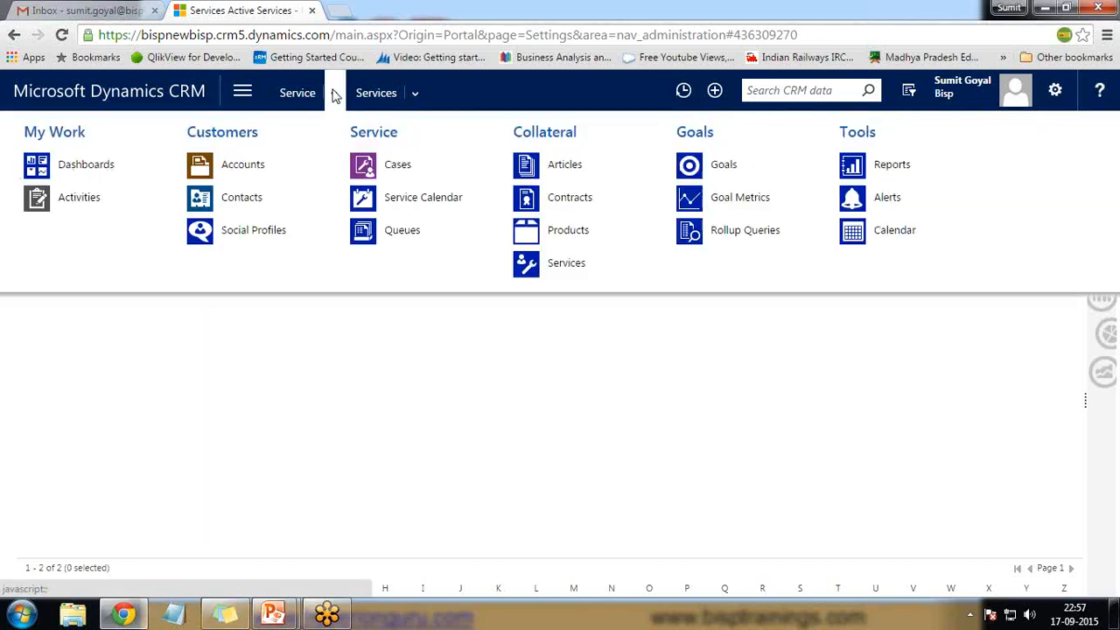
click(401, 205)
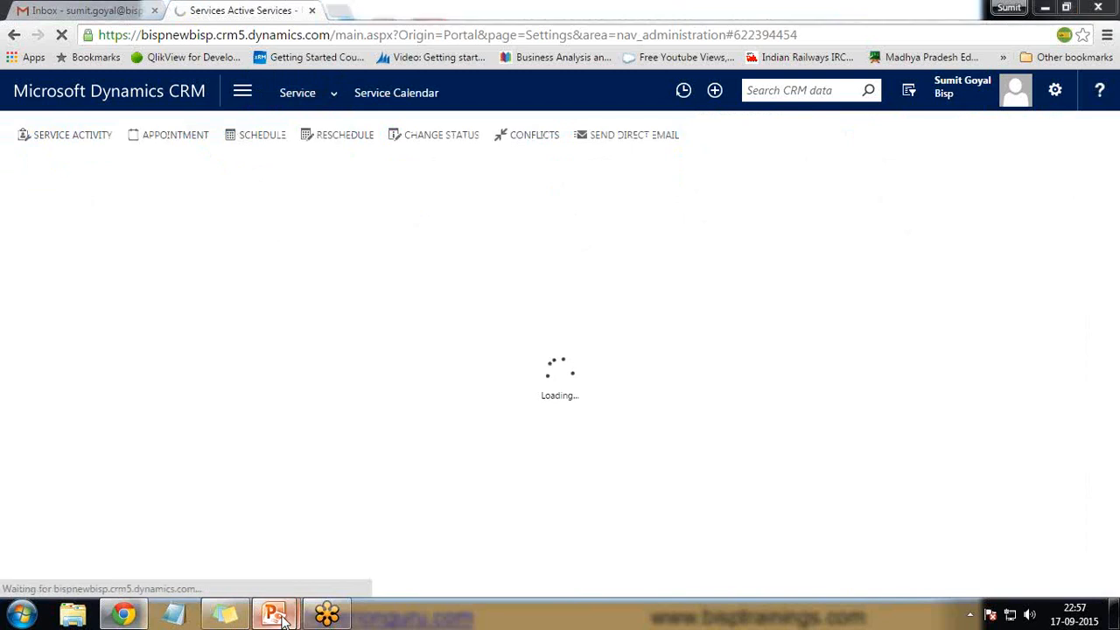
mouse_move(274, 615)
click(362, 569)
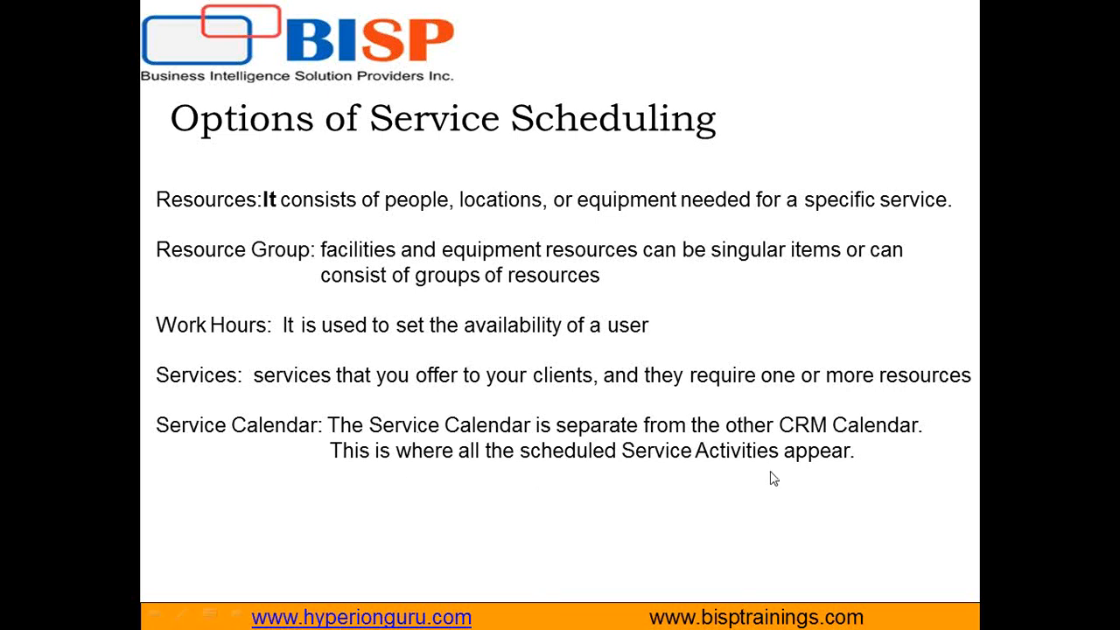
key(alt+Tab)
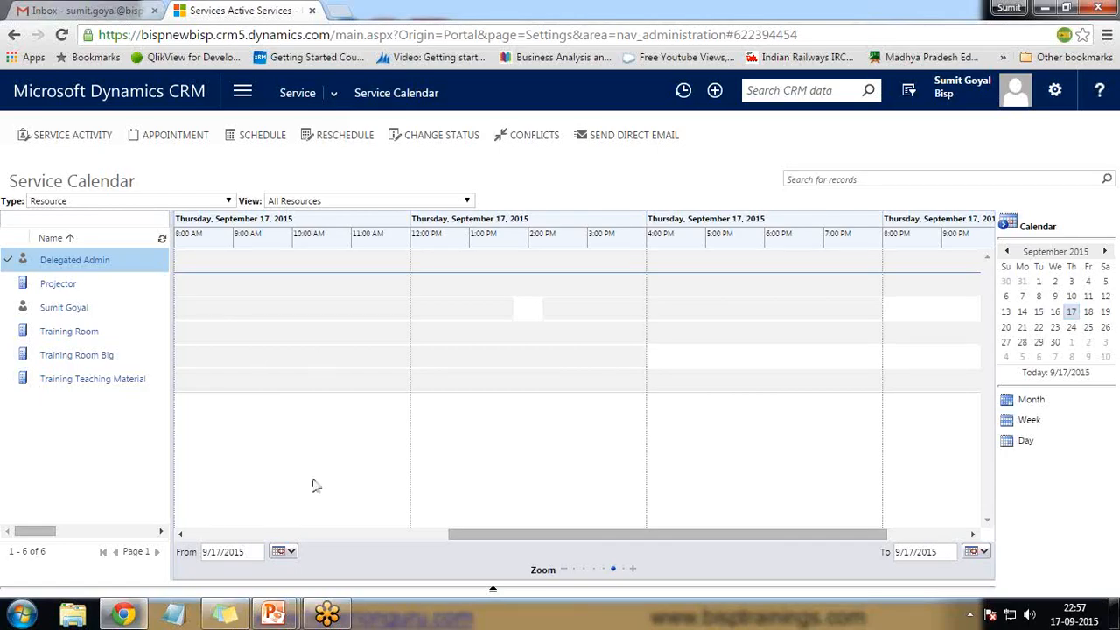
- Display the service calendar by month and examine the resources' schedules for the week of 9/20/2015
drag(537, 536, 674, 544)
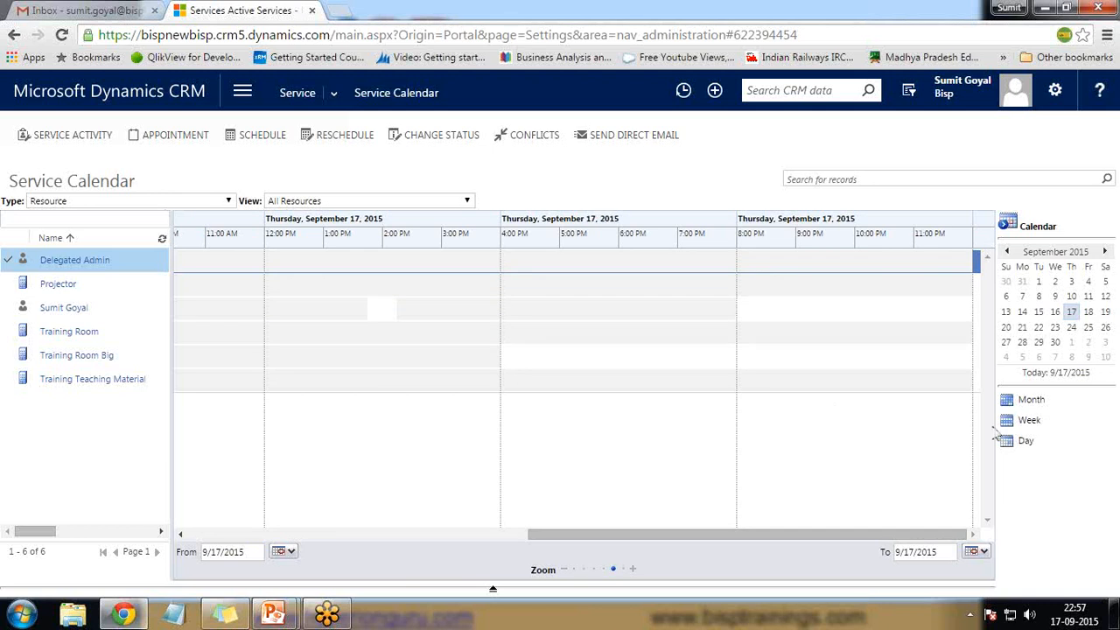
click(1027, 421)
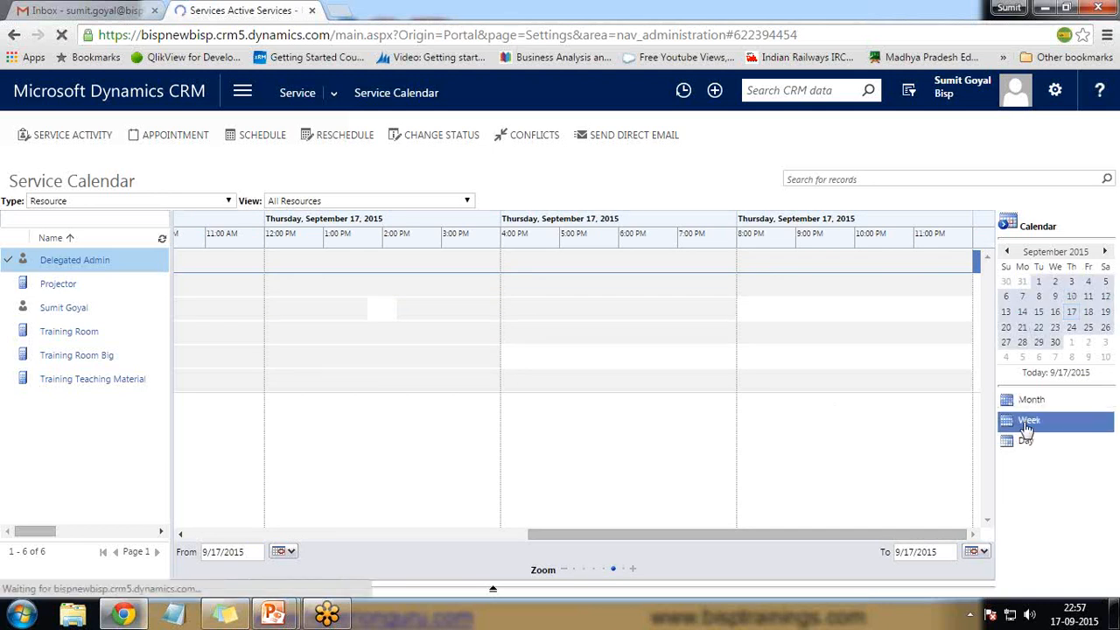
click(1022, 442)
click(1025, 401)
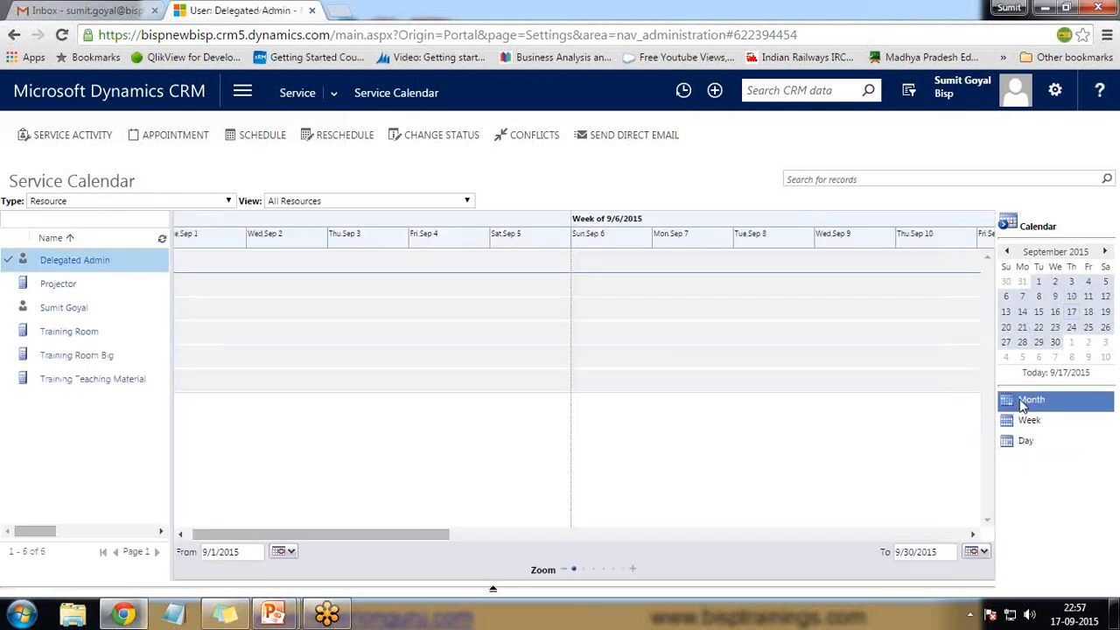
drag(358, 533, 732, 529)
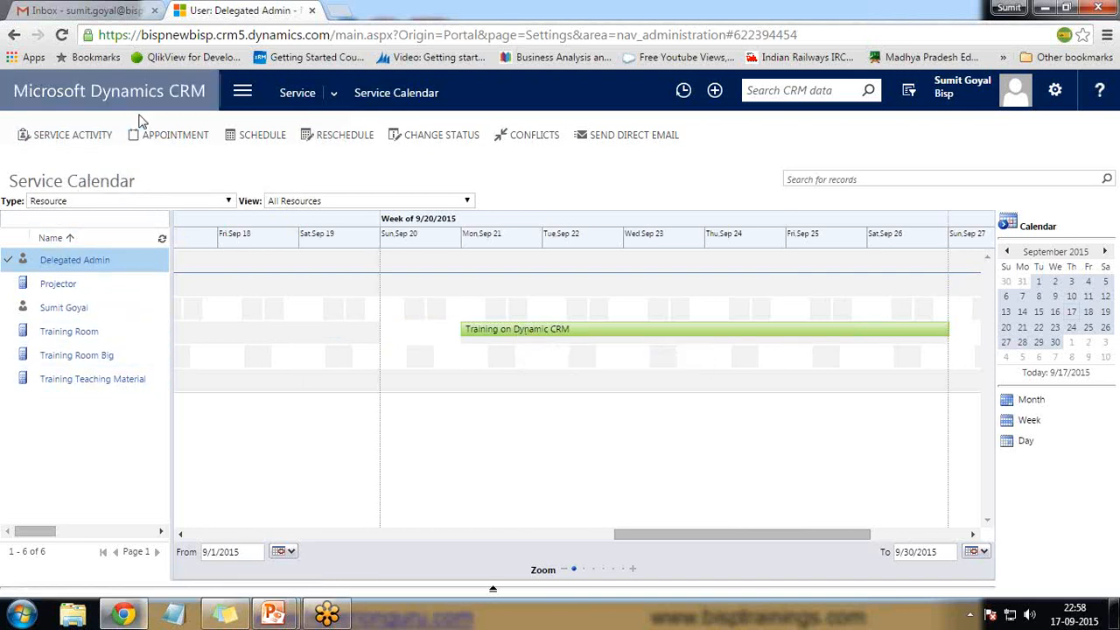
- Start a new service activity with the subject Dynamic CRM Training For Batch 4001
click(77, 133)
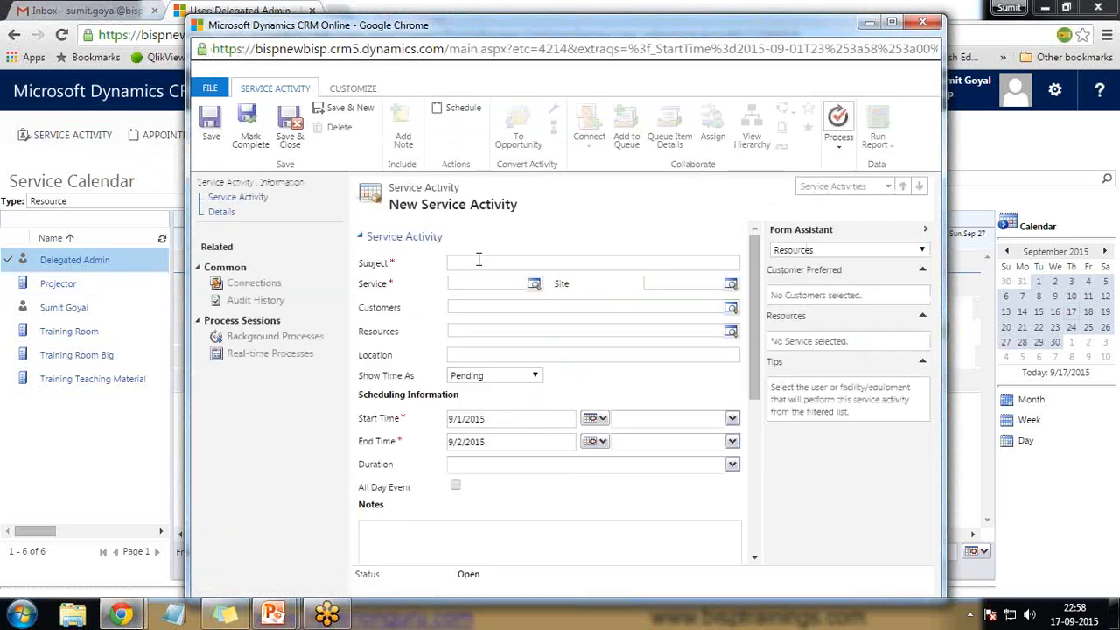
click(478, 260)
text(Train)
key(BackSpace)
key(BackSpace)
key(BackSpace)
key(BackSpace)
key(BackSpace)
text(y)
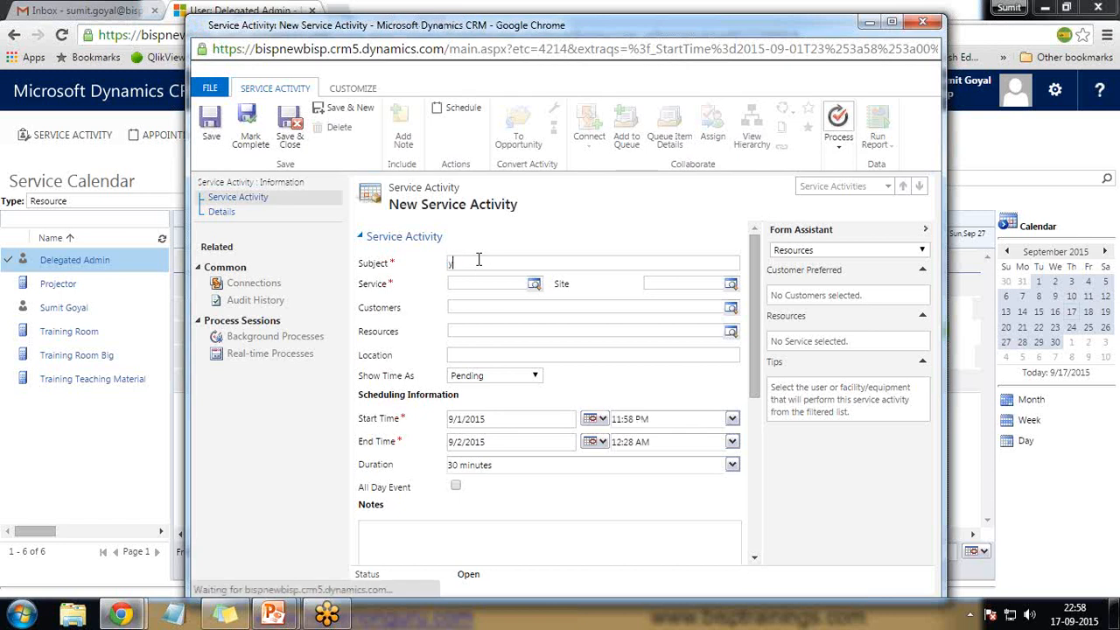
text(Dyn)
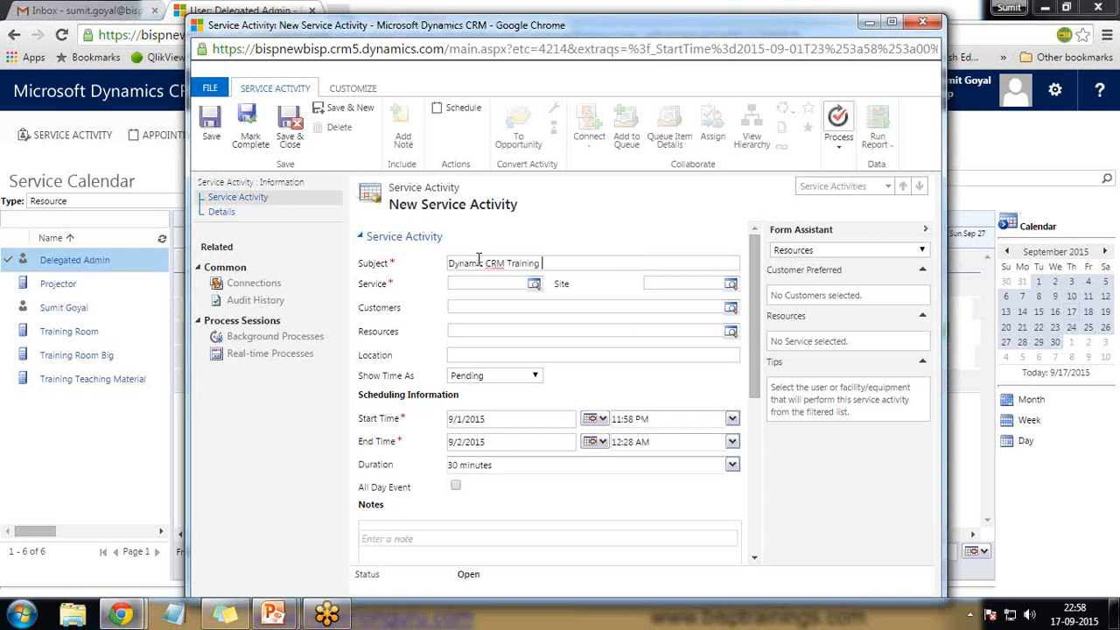
text(amics CRM Training For N)
- Set the service activity's service to Dynamic CRM Training and its site to Gurgaon Sec 48
click(517, 287)
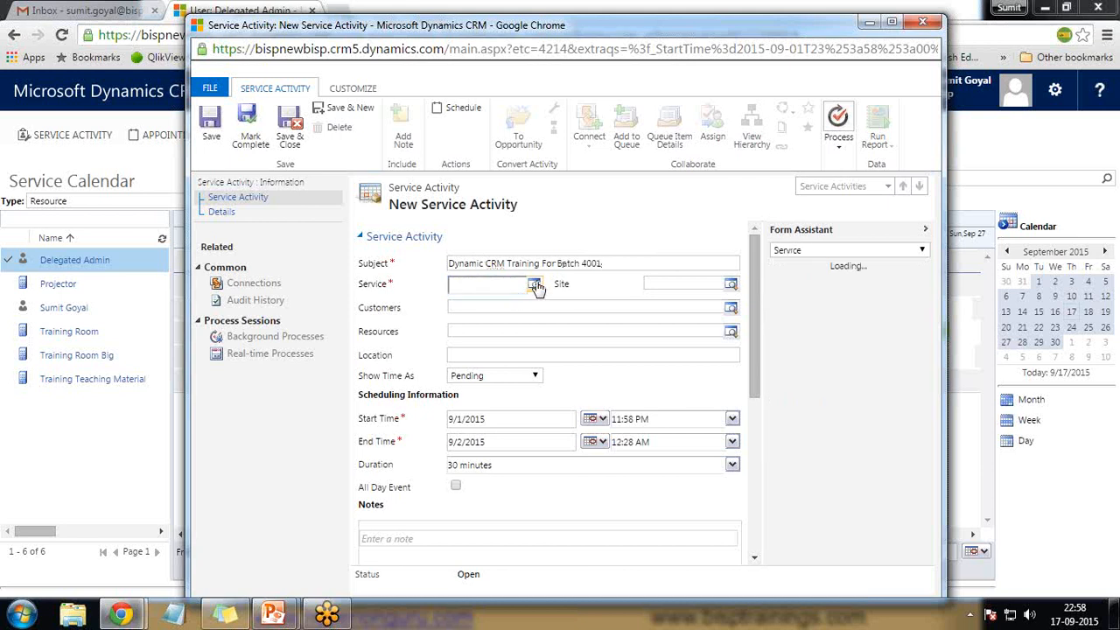
click(535, 285)
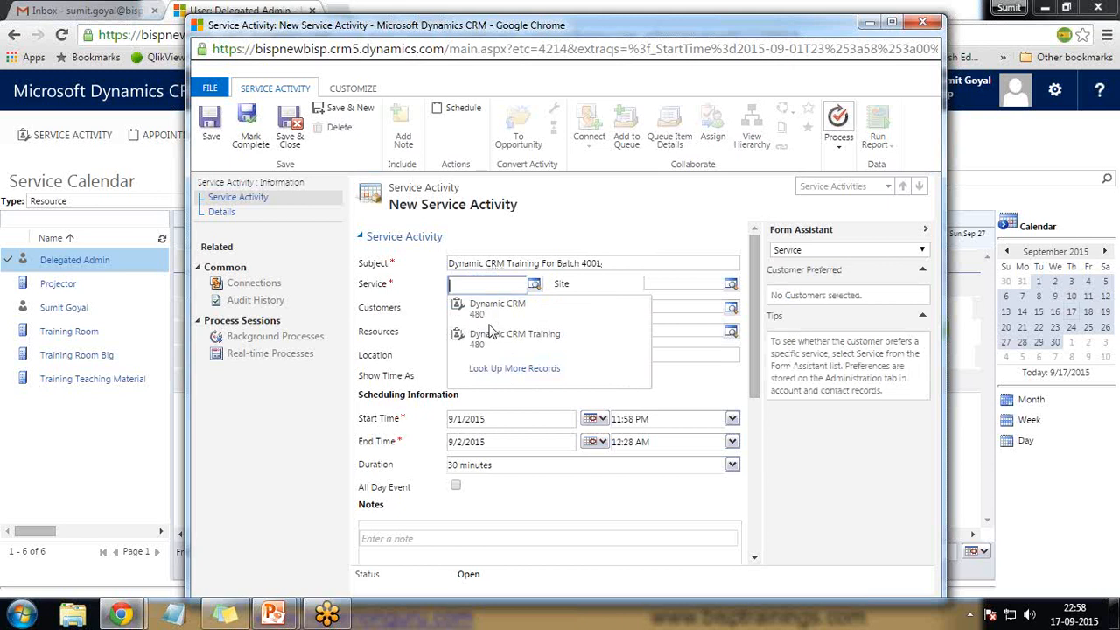
click(495, 339)
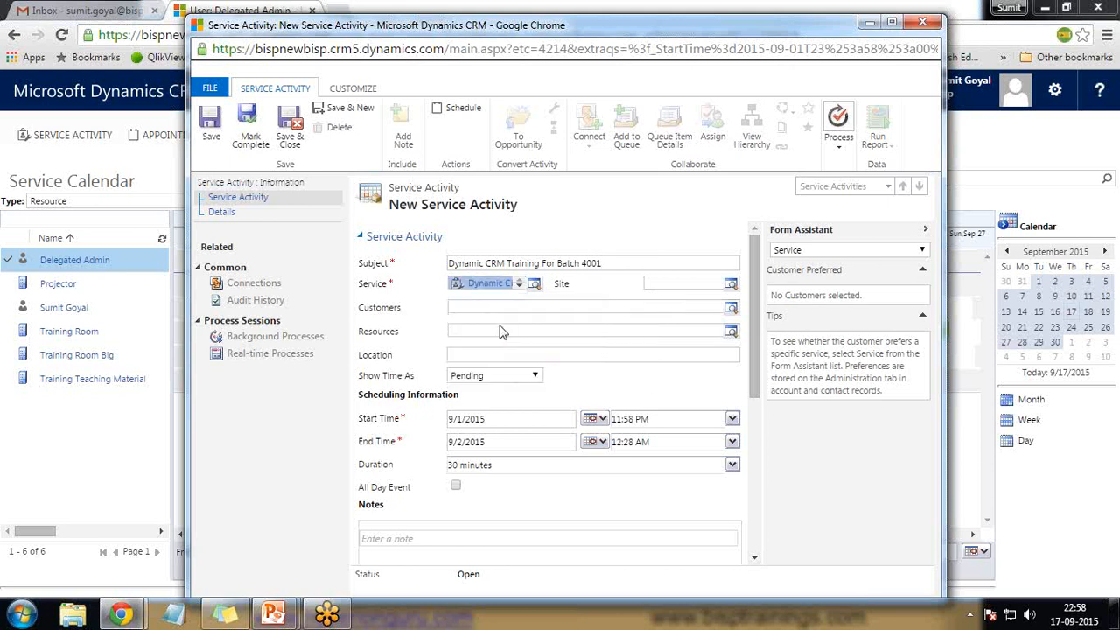
click(732, 286)
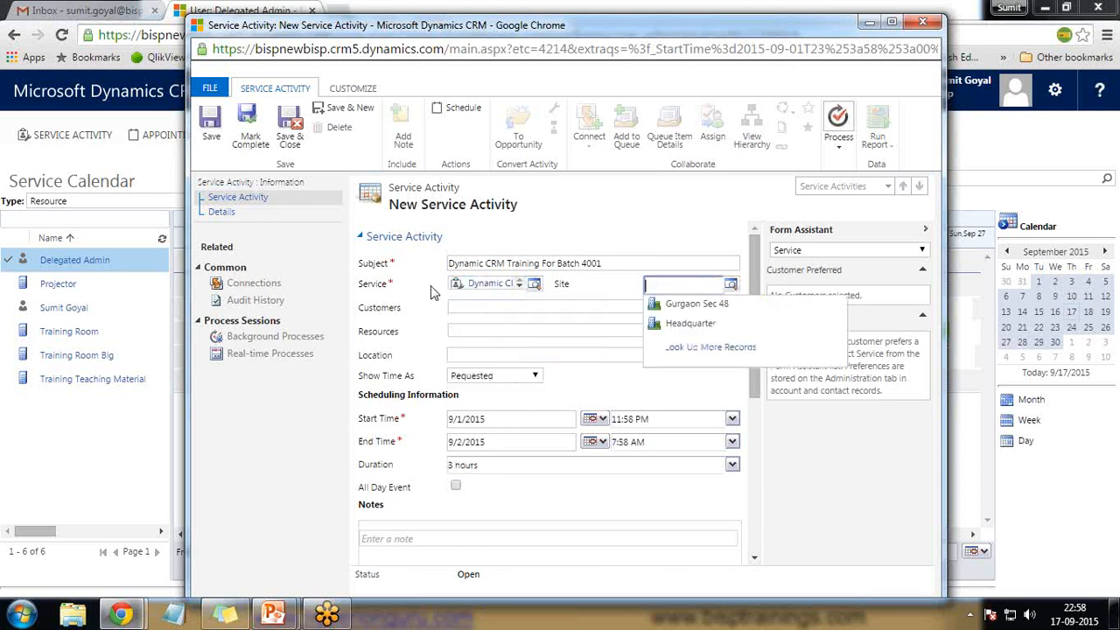
click(683, 302)
- Add all records from the contacts lookup as customers of the service activity
click(479, 310)
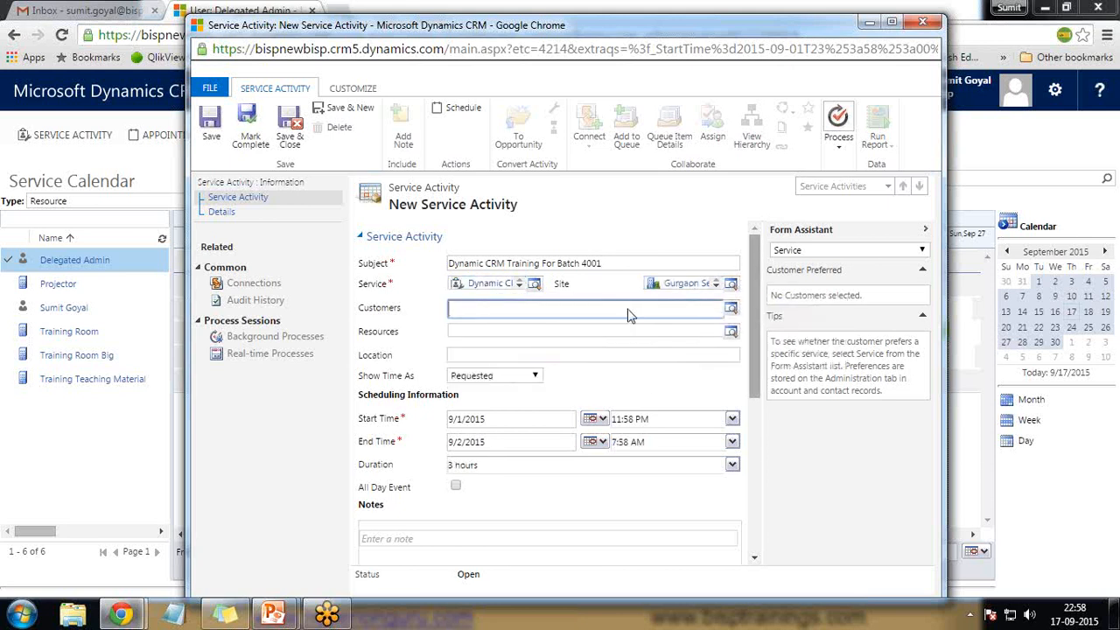
click(731, 308)
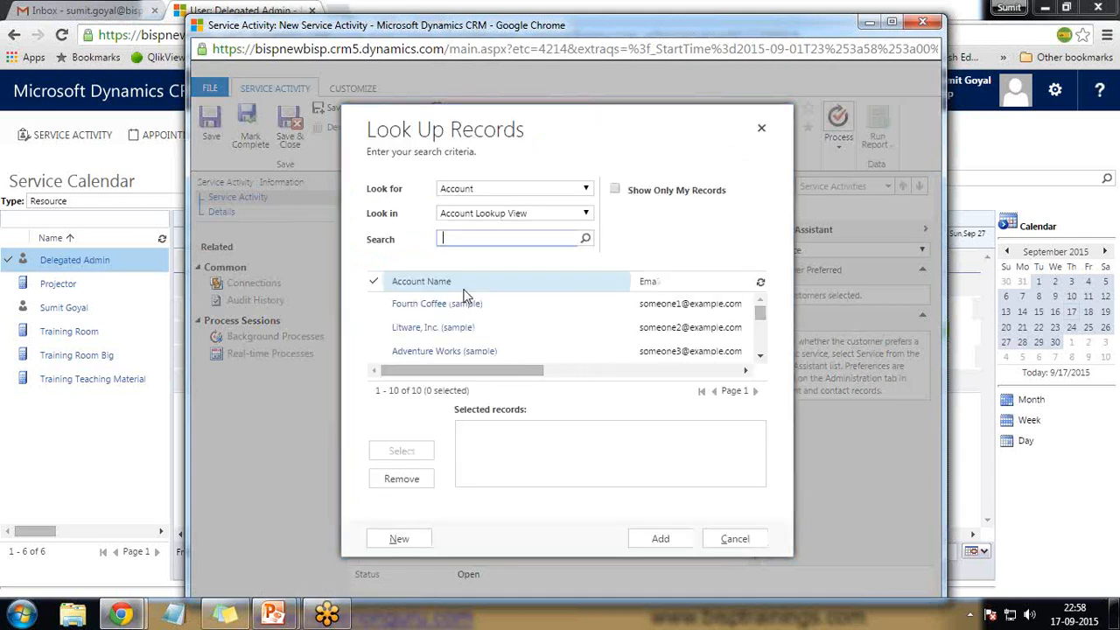
click(484, 189)
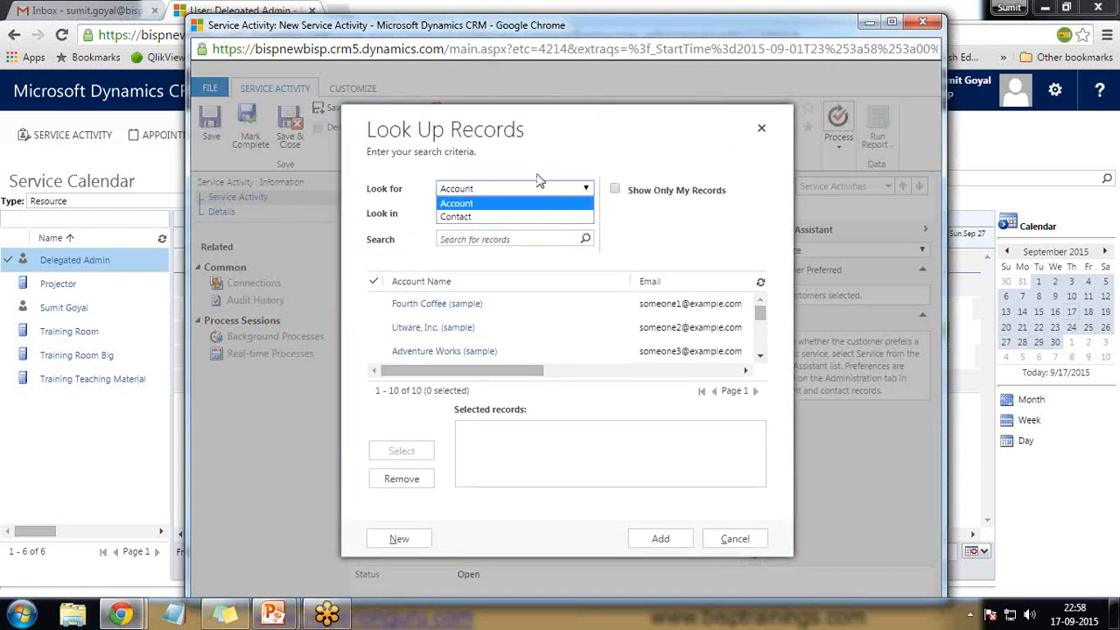
click(472, 216)
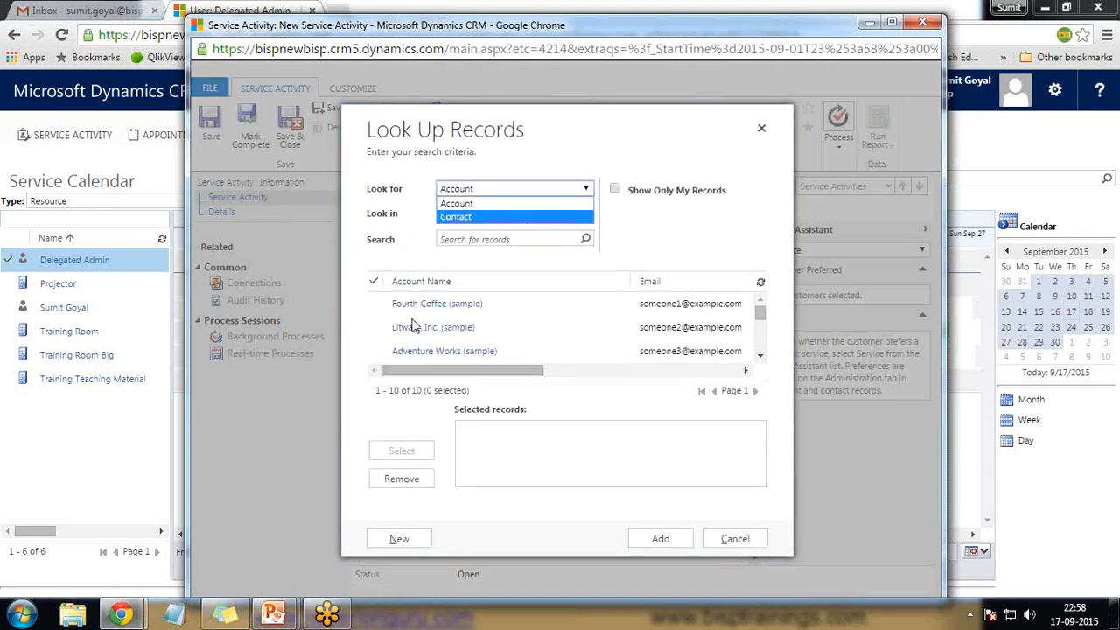
click(374, 282)
click(402, 451)
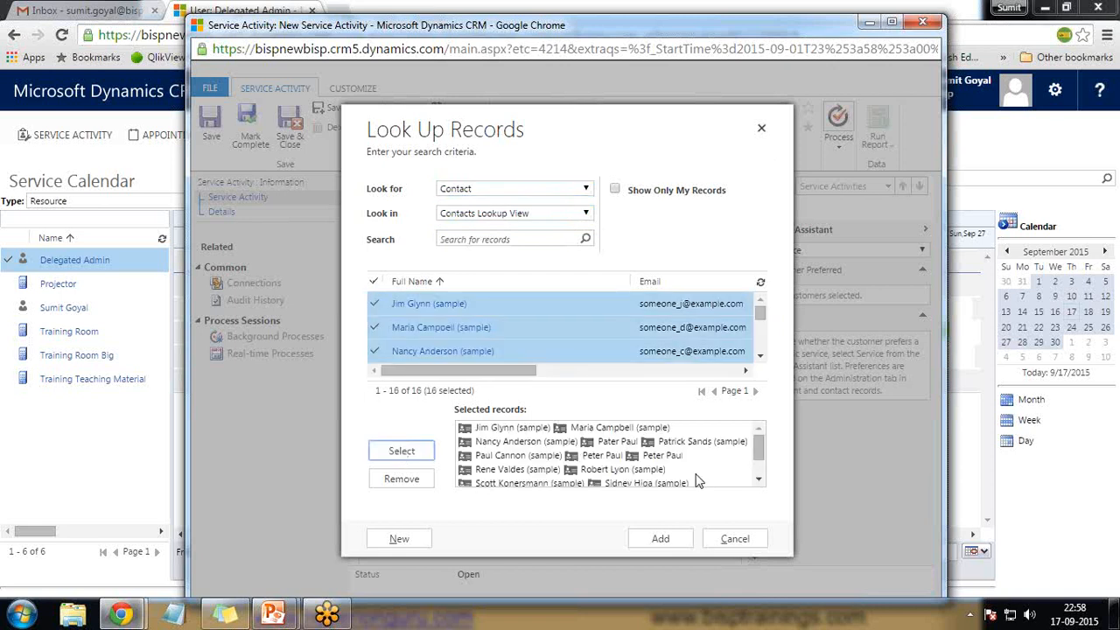
click(662, 540)
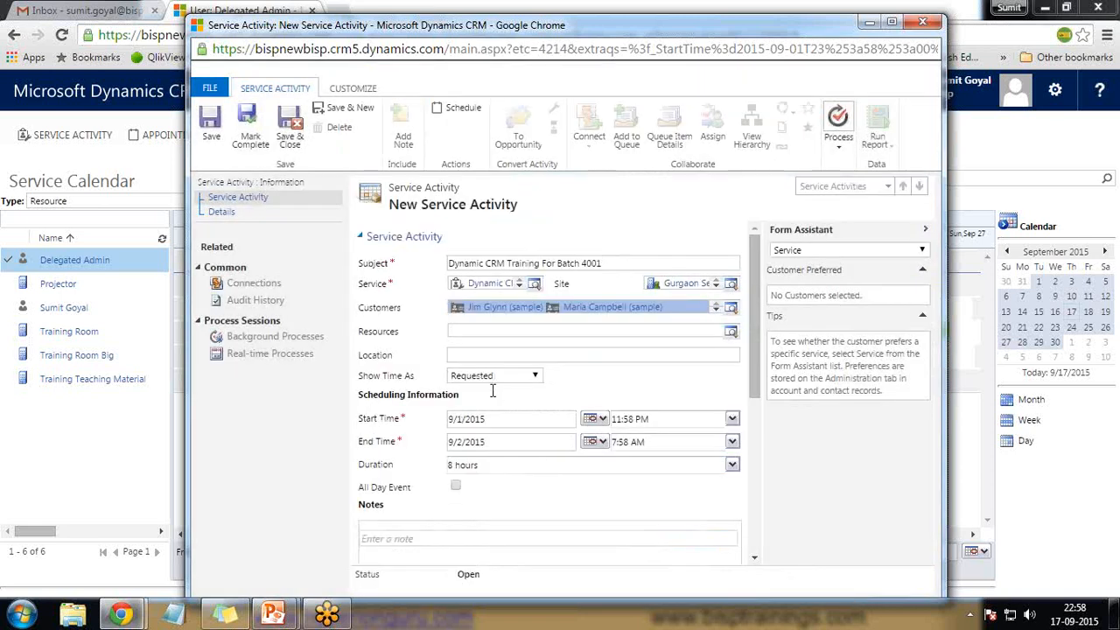
- Add the facilities/equipment Training Room Big, Projector and Training Teaching Material as resources of the service activity
click(730, 331)
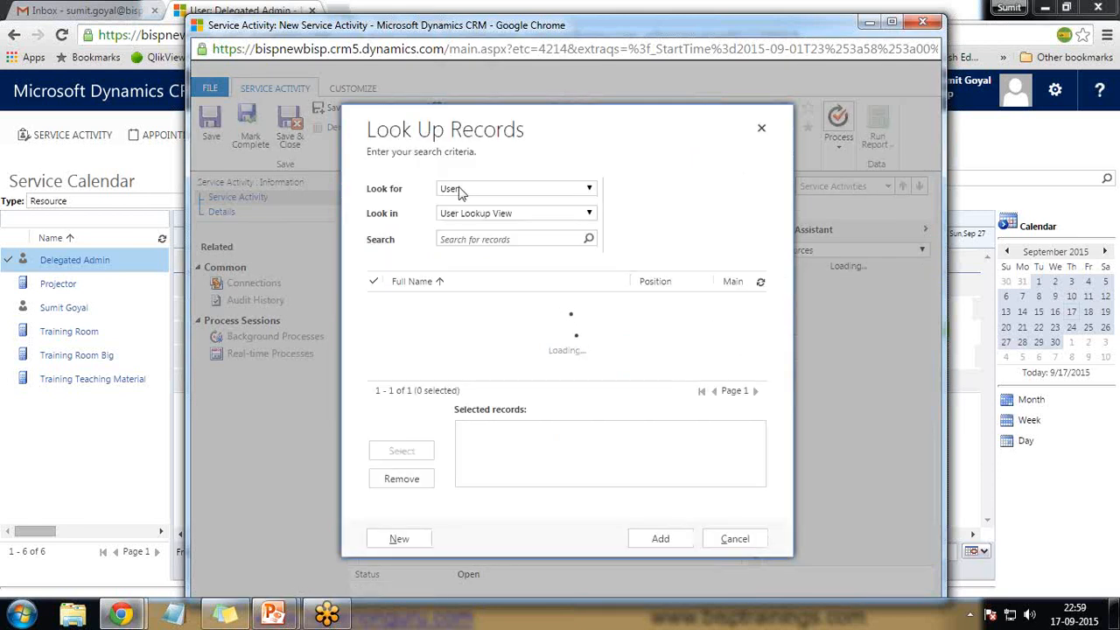
click(464, 189)
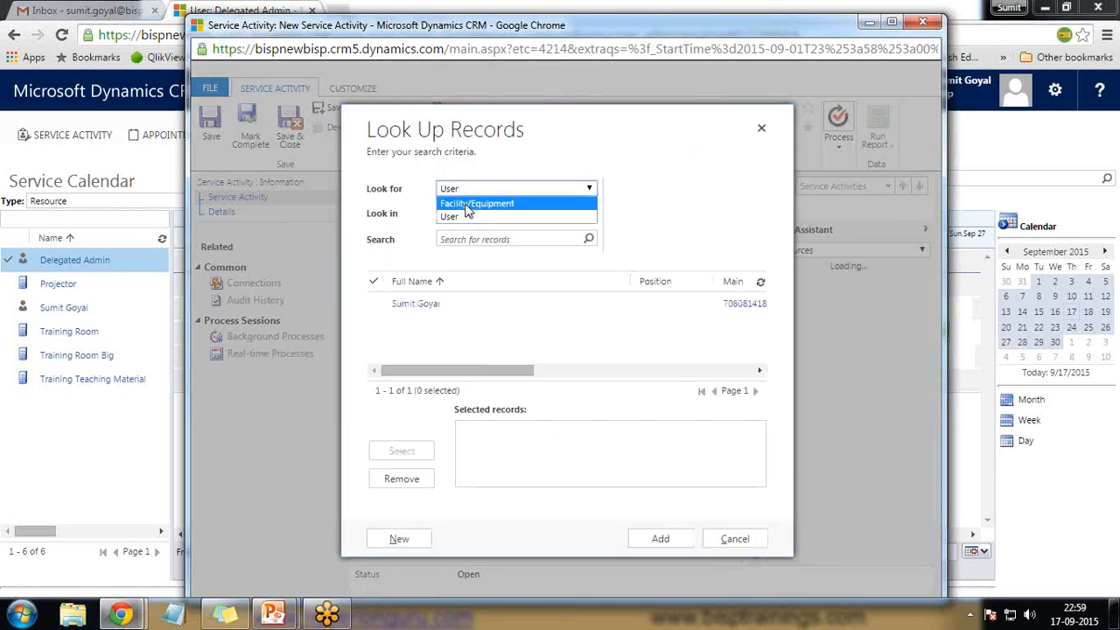
click(467, 204)
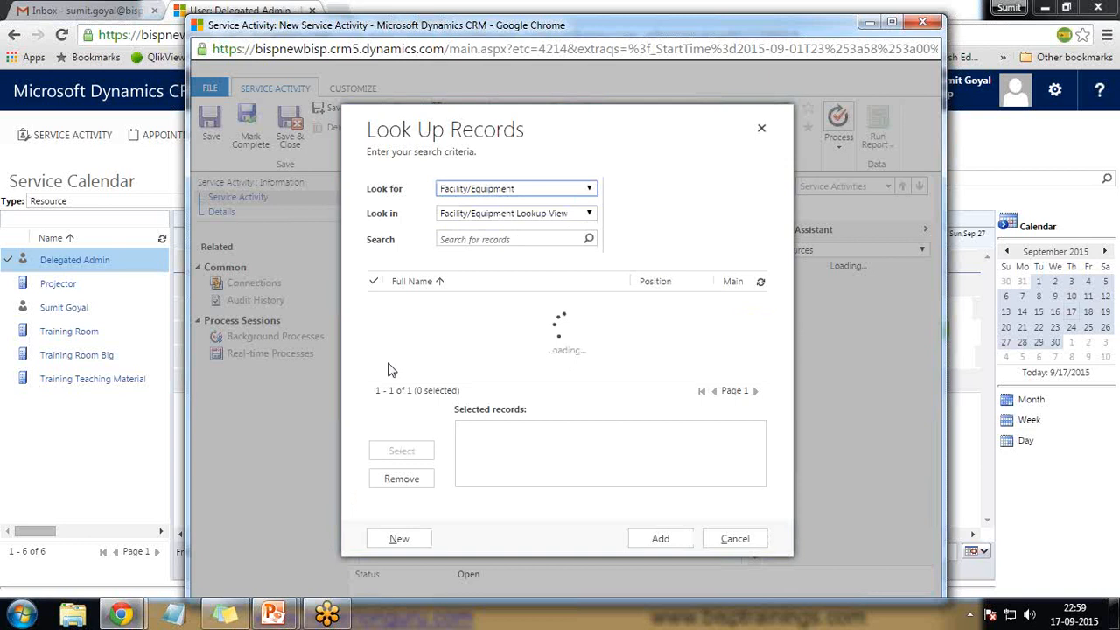
click(374, 327)
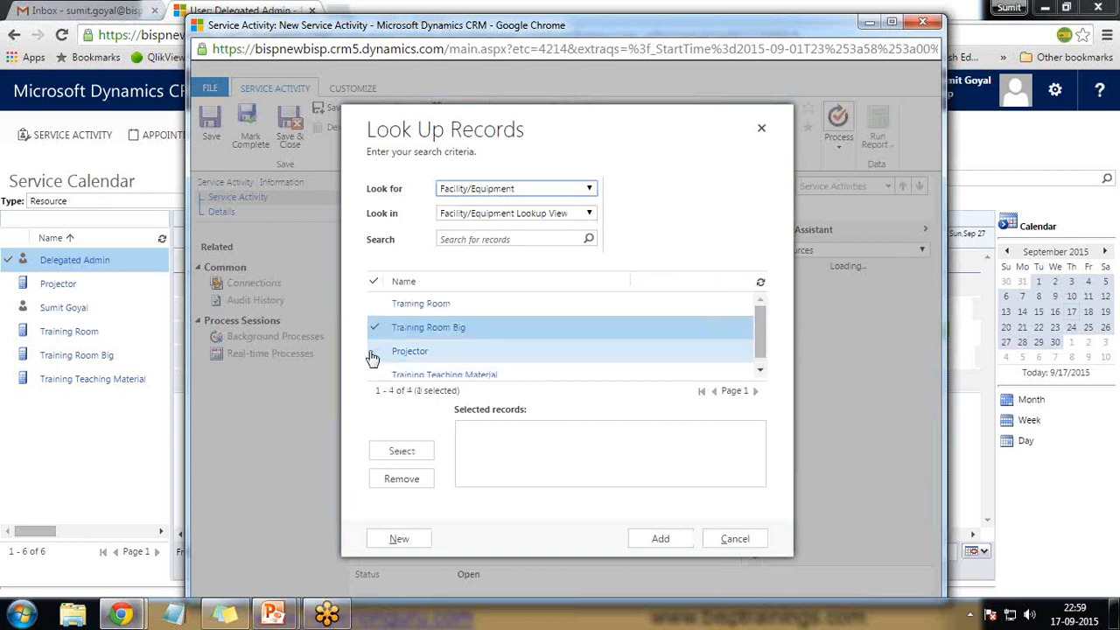
click(374, 351)
click(374, 373)
click(390, 451)
click(647, 542)
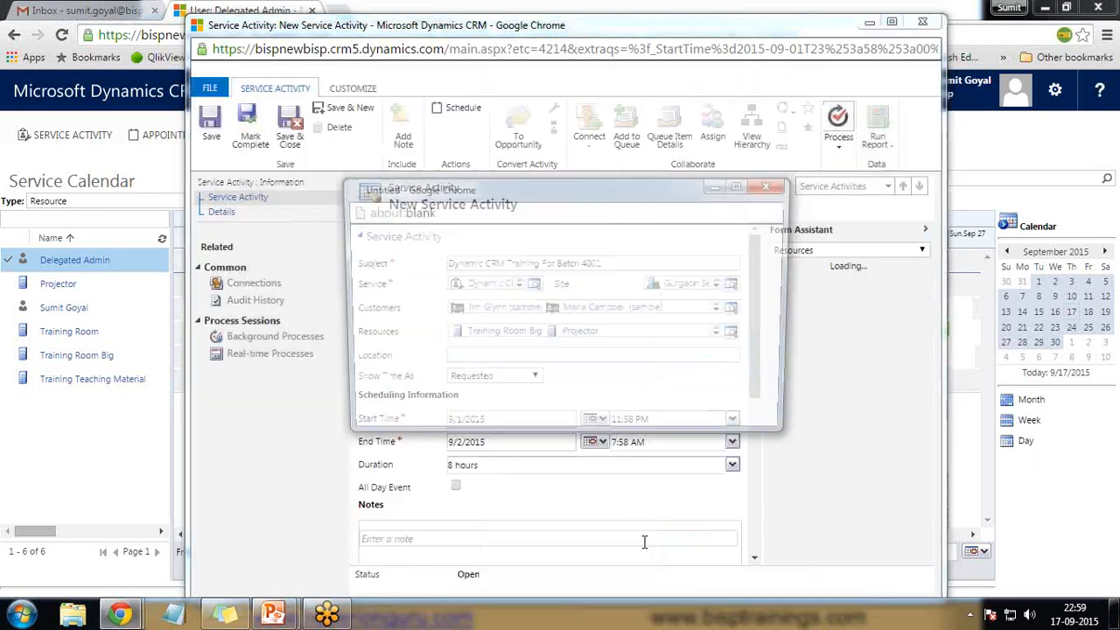
- Set the service activity's start date to 10/5/2015
click(734, 421)
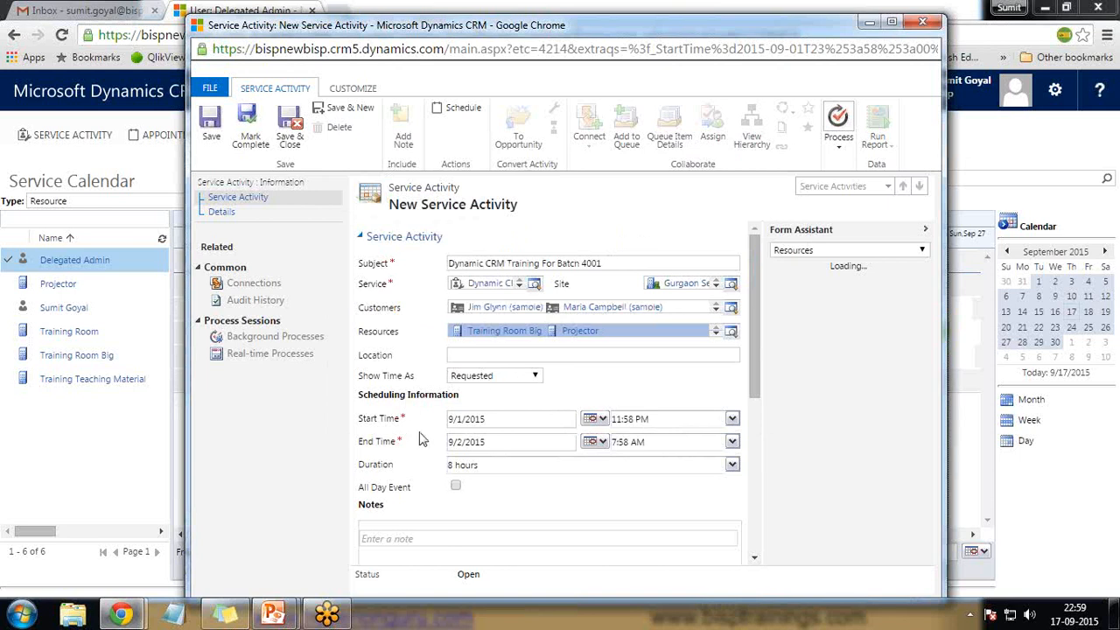
click(592, 418)
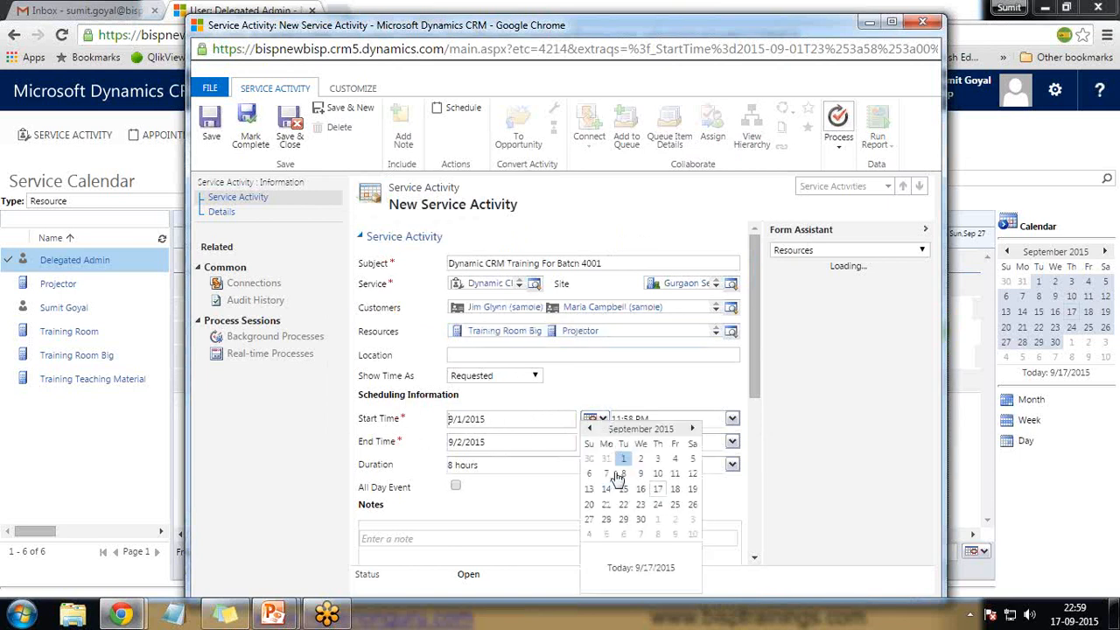
click(691, 429)
click(657, 458)
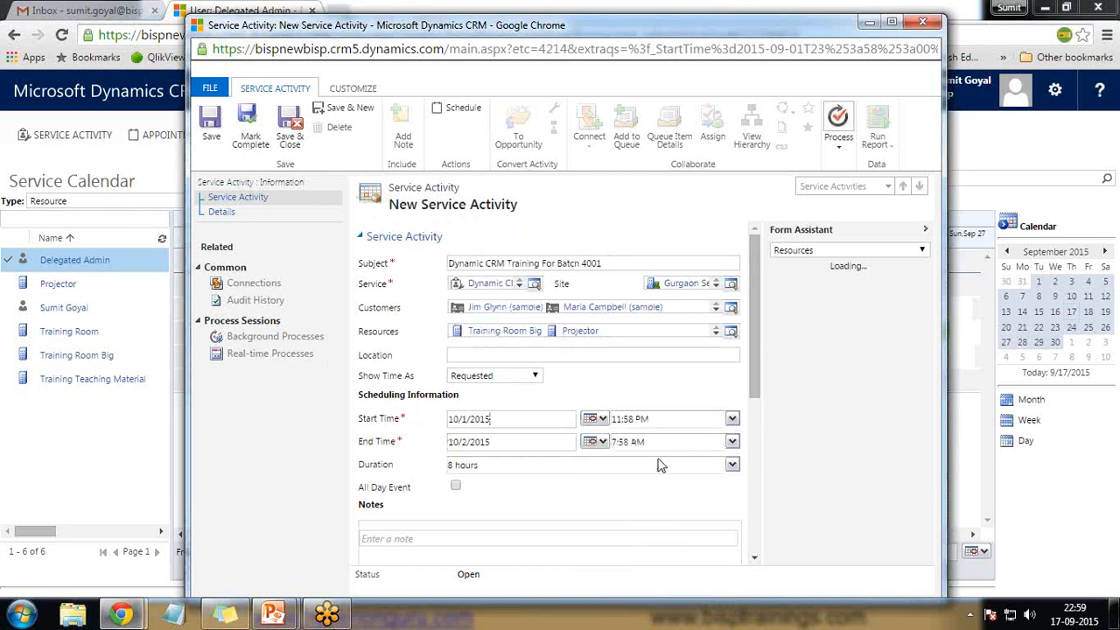
click(594, 444)
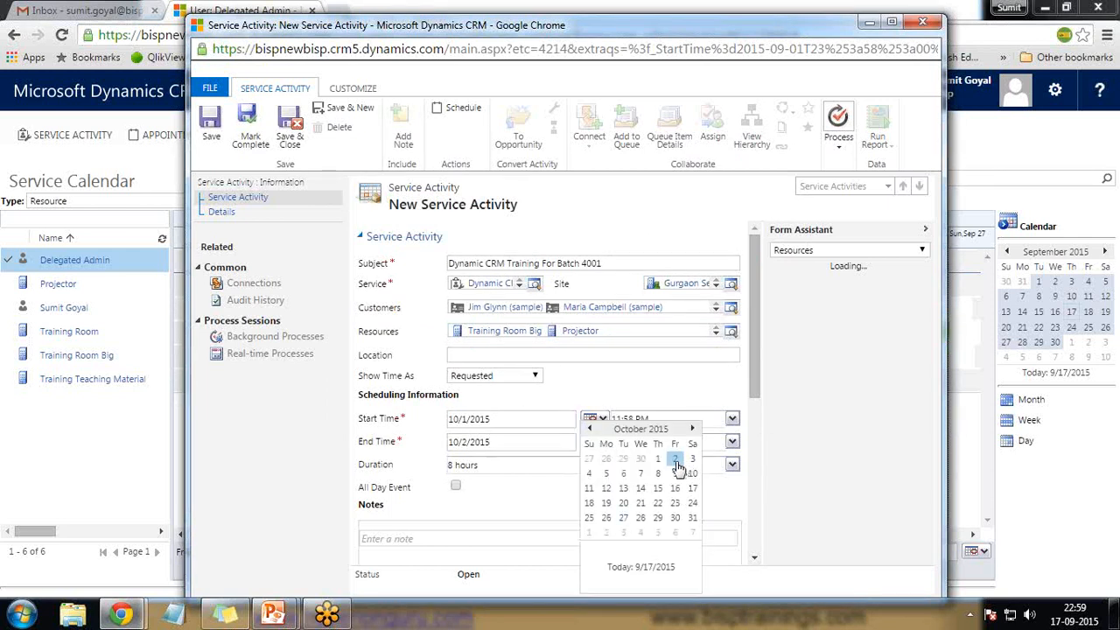
click(519, 422)
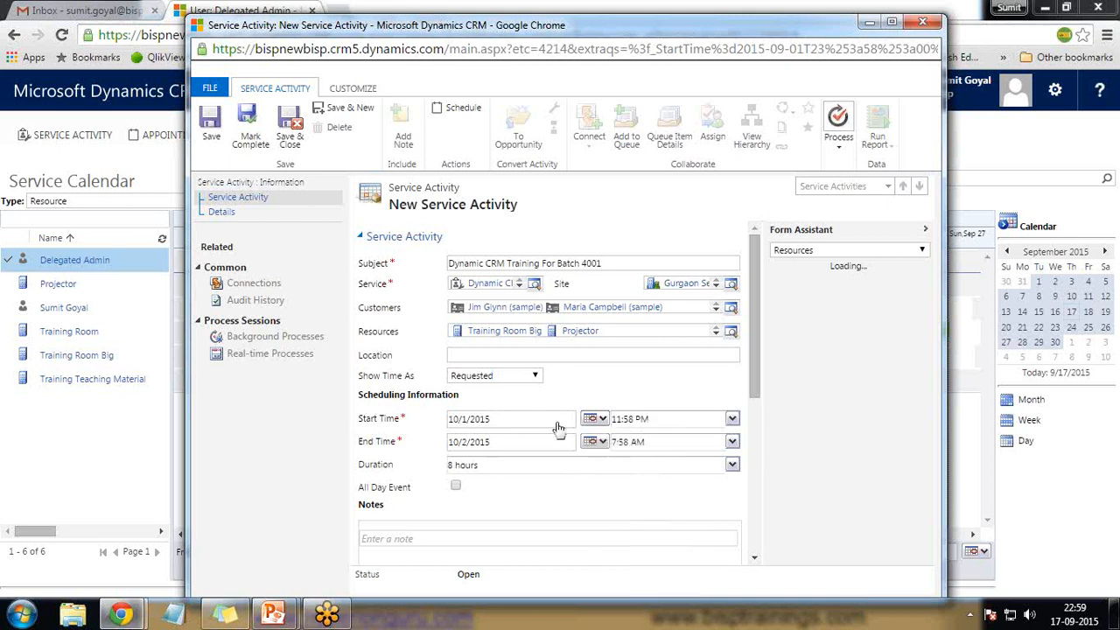
click(594, 419)
click(605, 473)
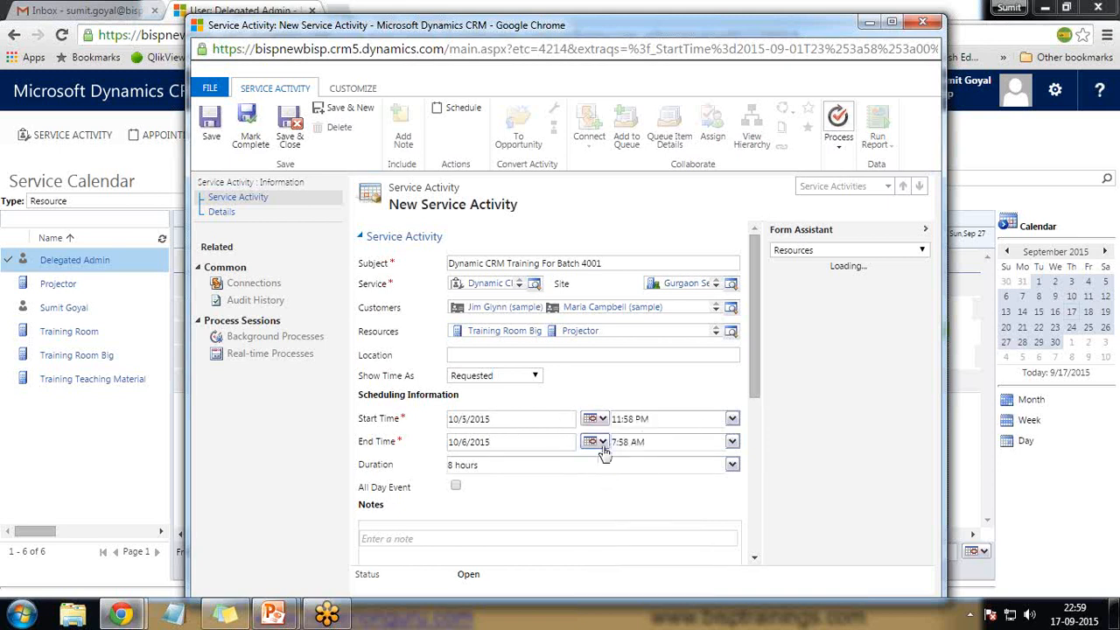
- Set the service activity's end date to 10/10/2015 and make it an all-day event
click(592, 442)
click(693, 478)
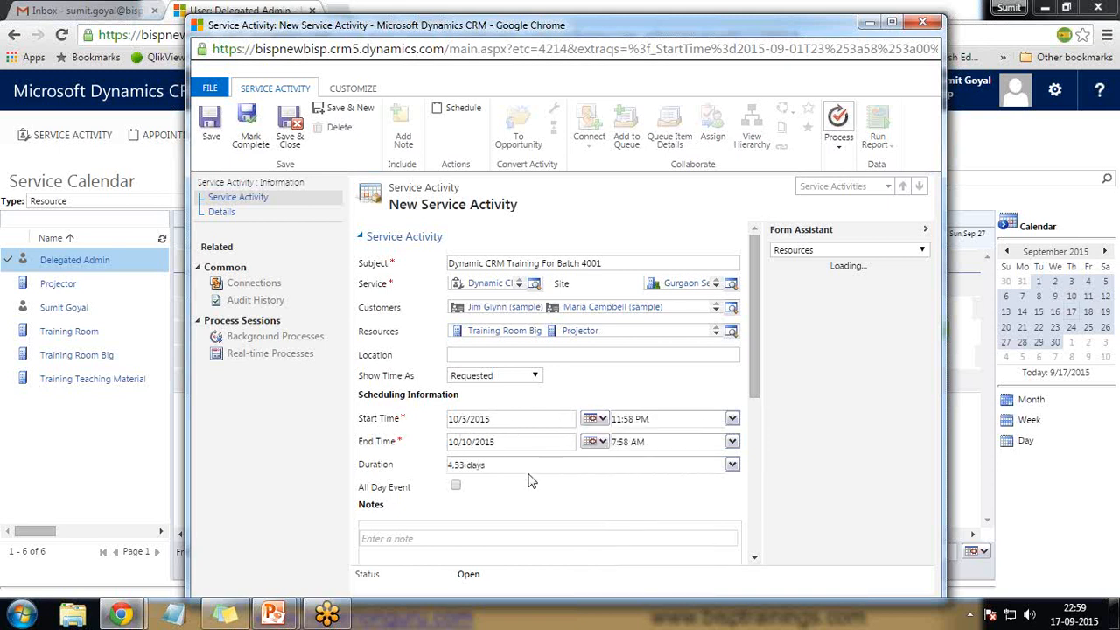
click(456, 487)
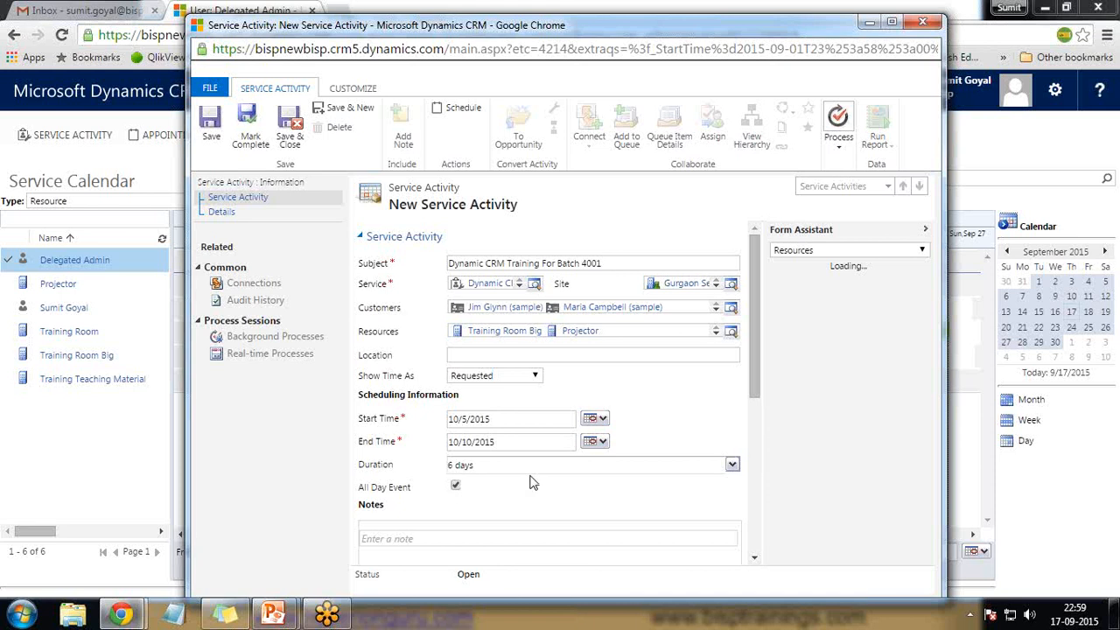
- Save the service activity, ignoring the scheduling alerts, and close its form
scroll(534, 479, down, 2)
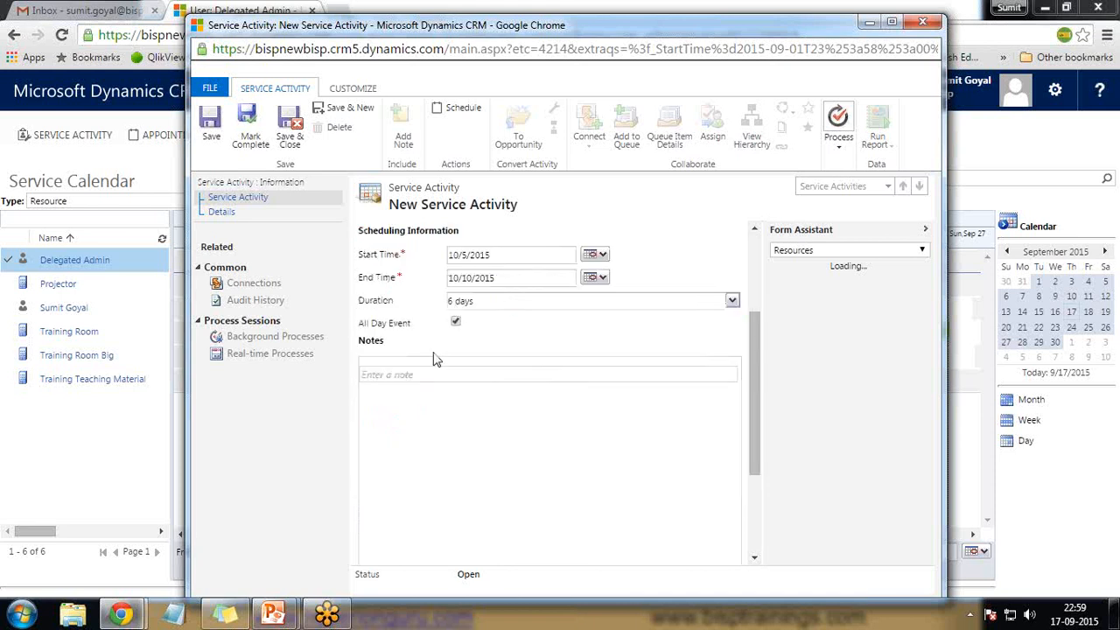
click(210, 127)
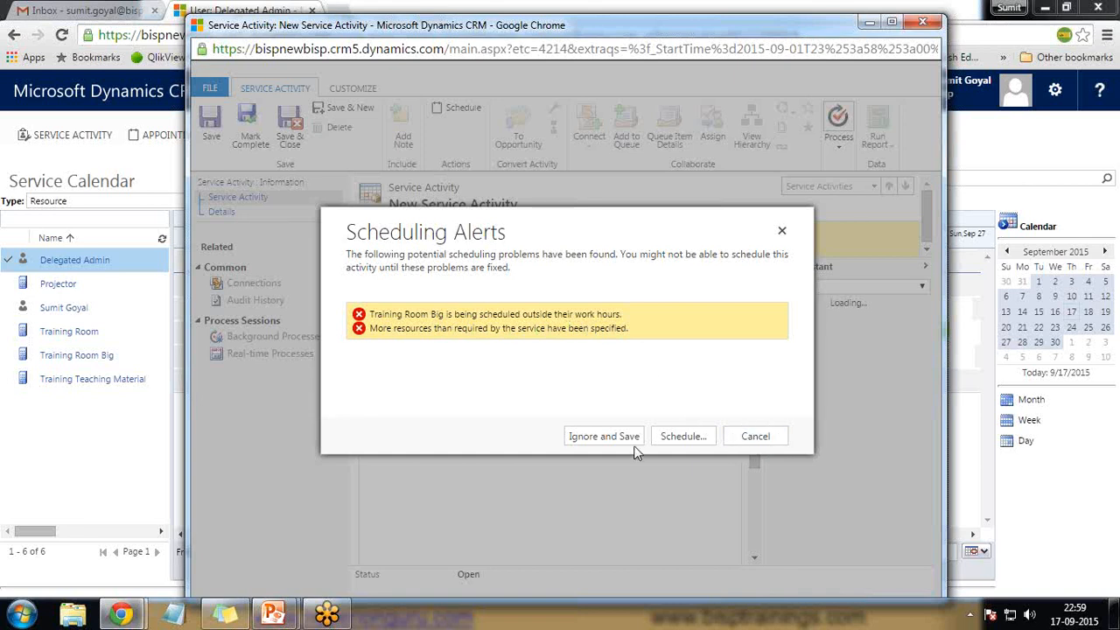
click(585, 438)
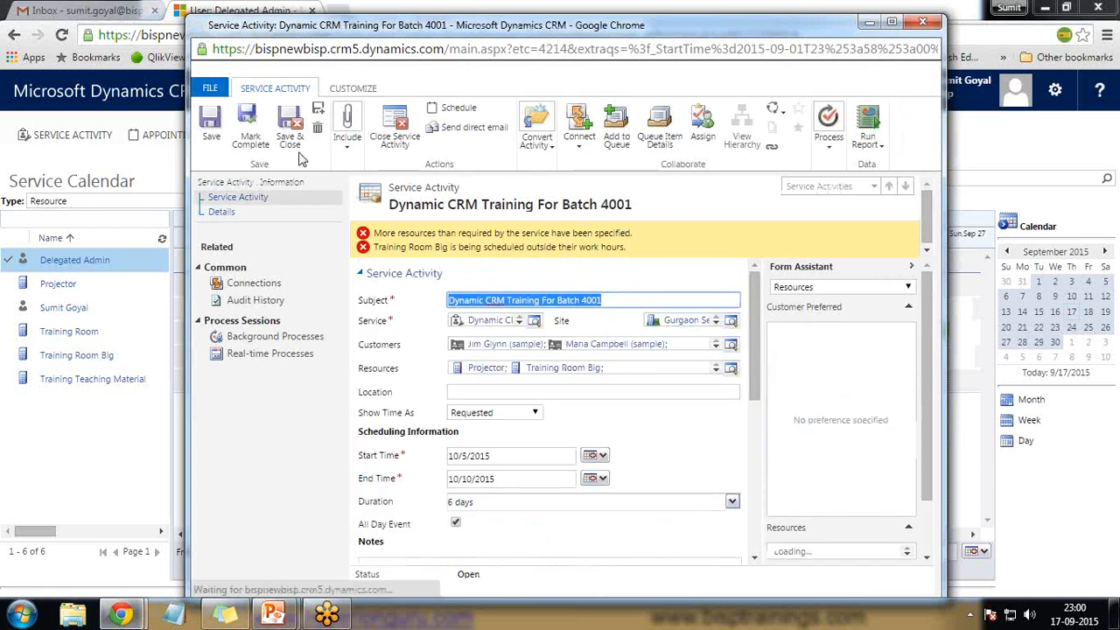
click(281, 124)
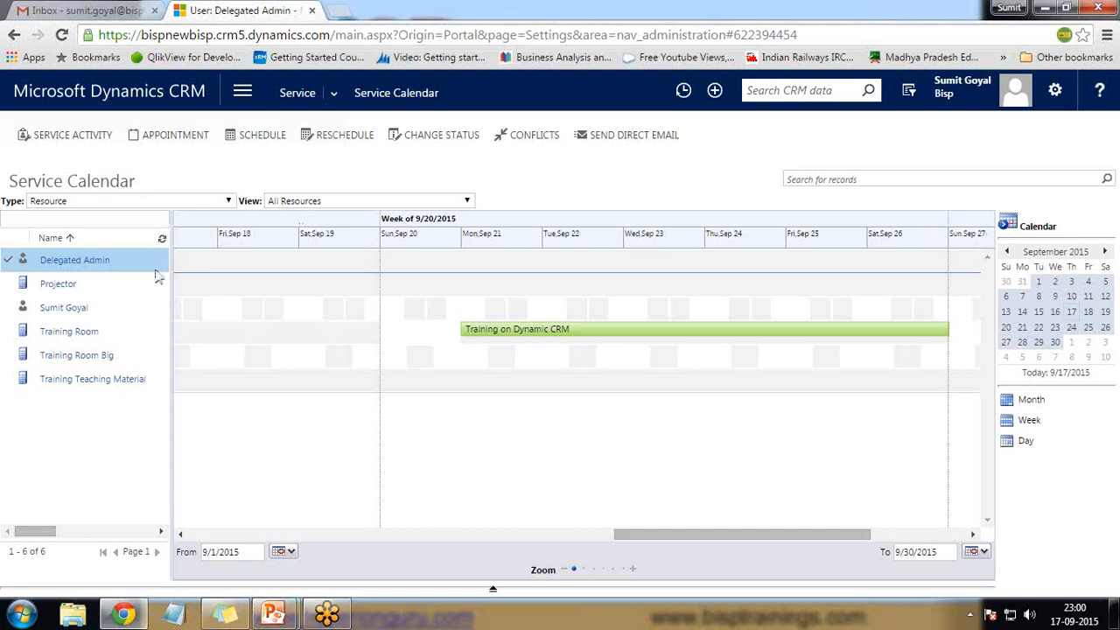
- Display the service calendar by month and go to the week of 10/4/2015 to examine the resources' bookings
click(1026, 422)
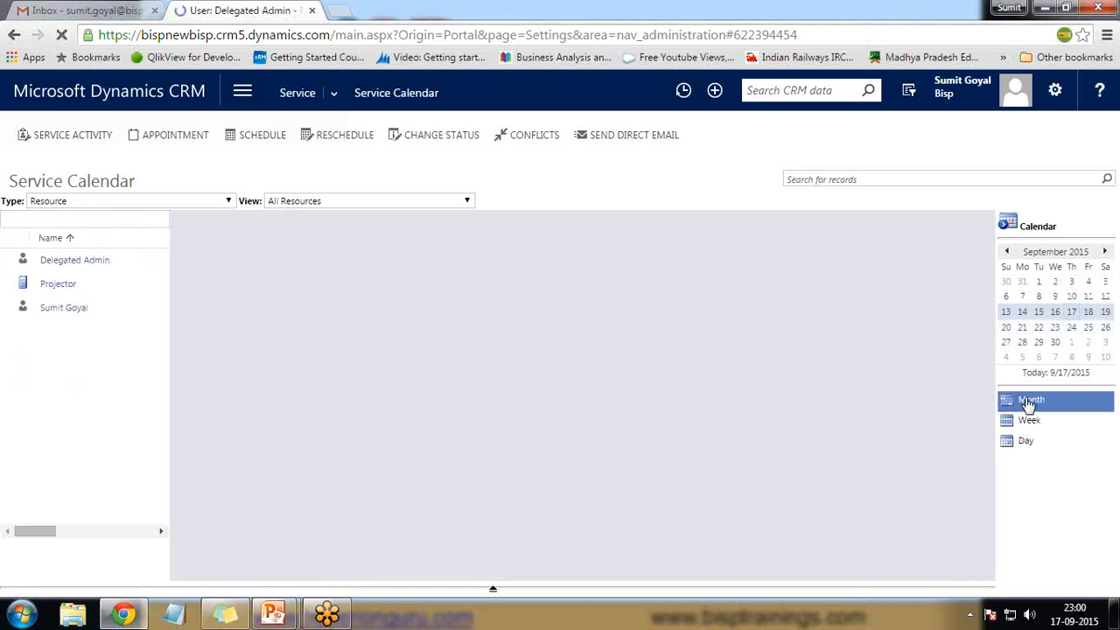
click(1029, 401)
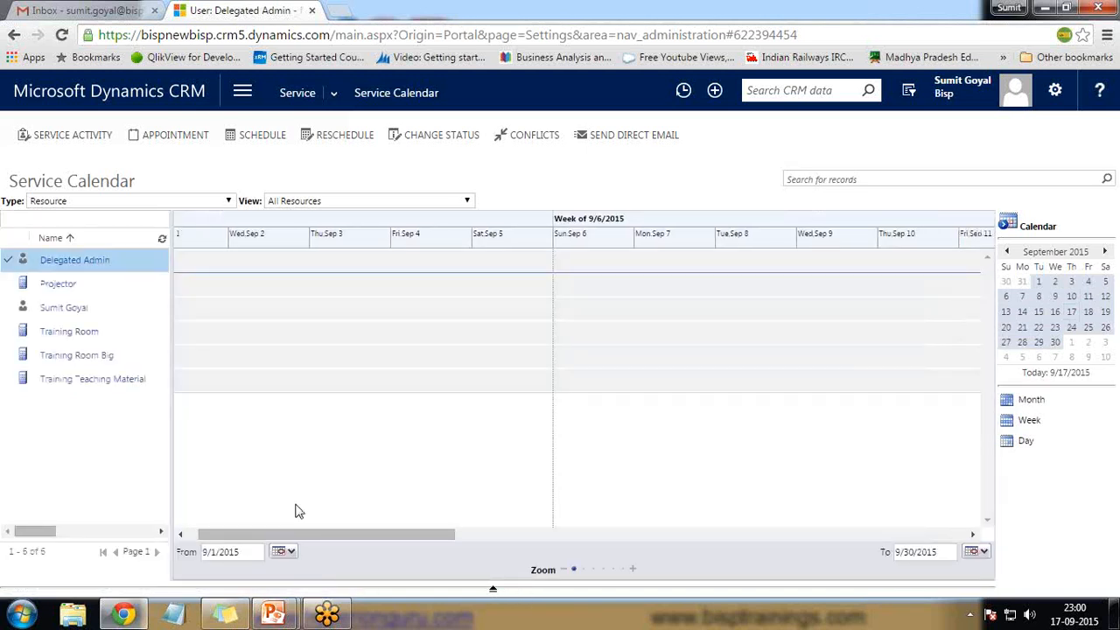
drag(321, 533, 884, 532)
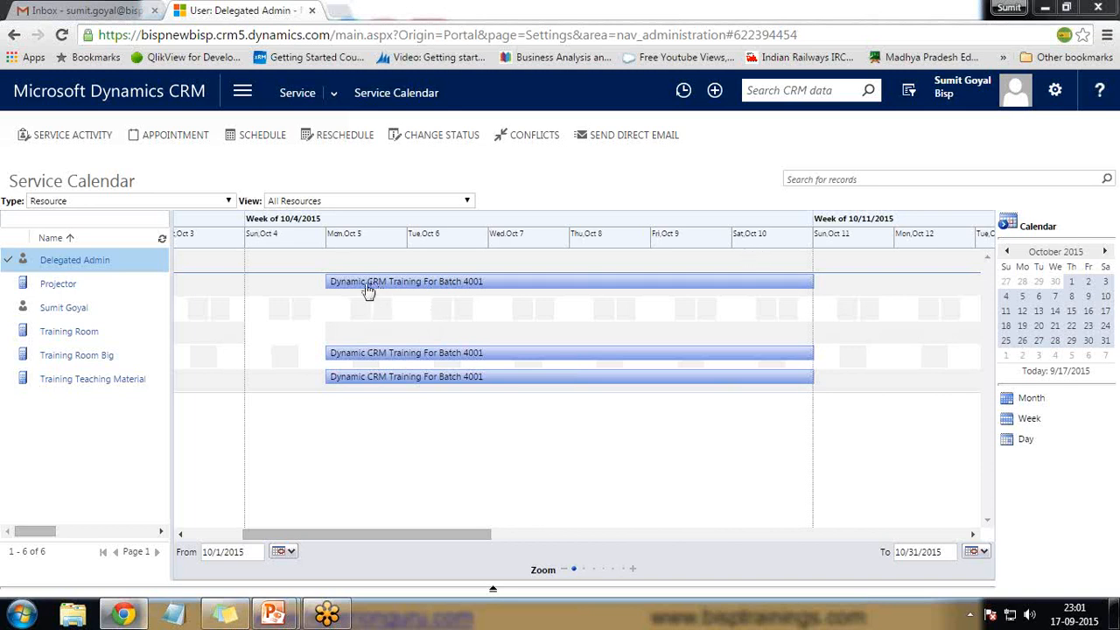
- Open the Projector's Dynamic CRM Training For Batch 4001 service activity from the calendar and mark it complete
mouse_move(369, 291)
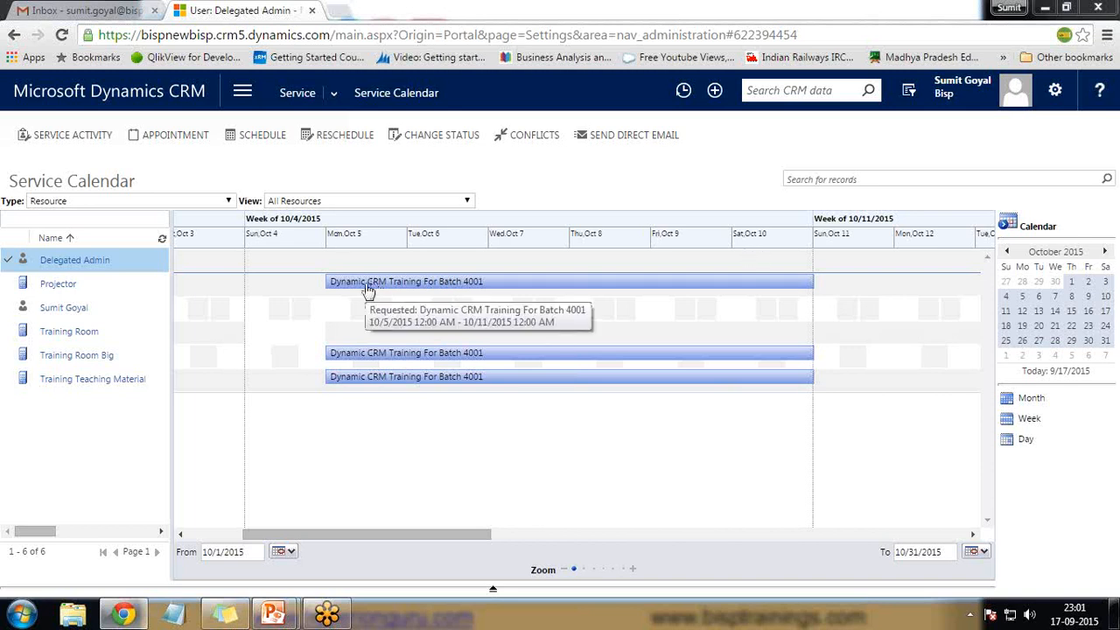
click(369, 291)
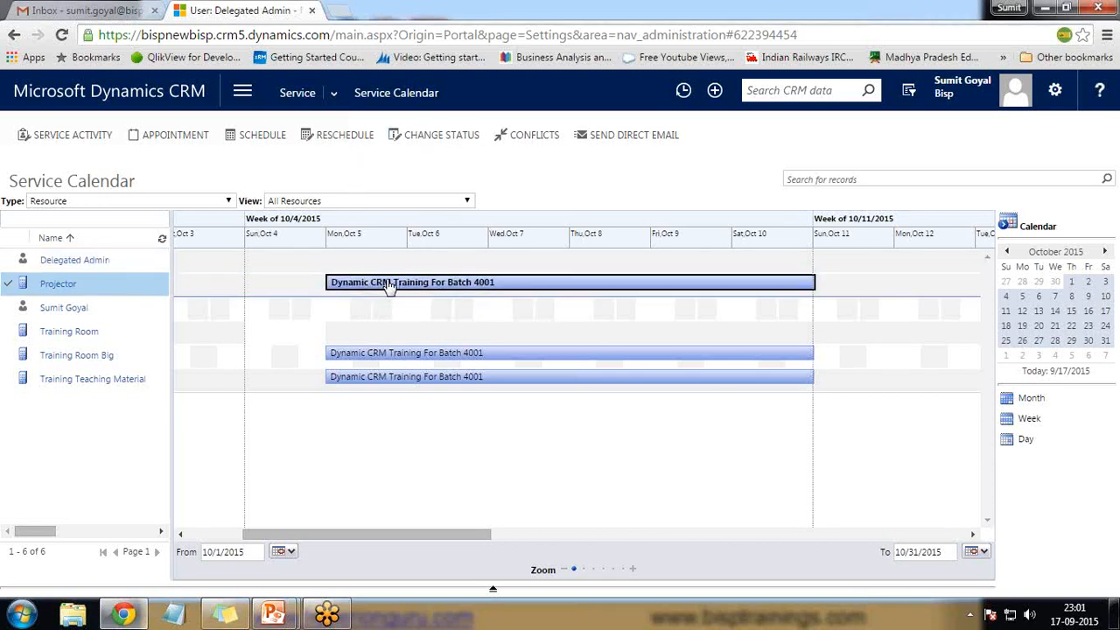
double_click(390, 284)
drag(418, 33, 375, 26)
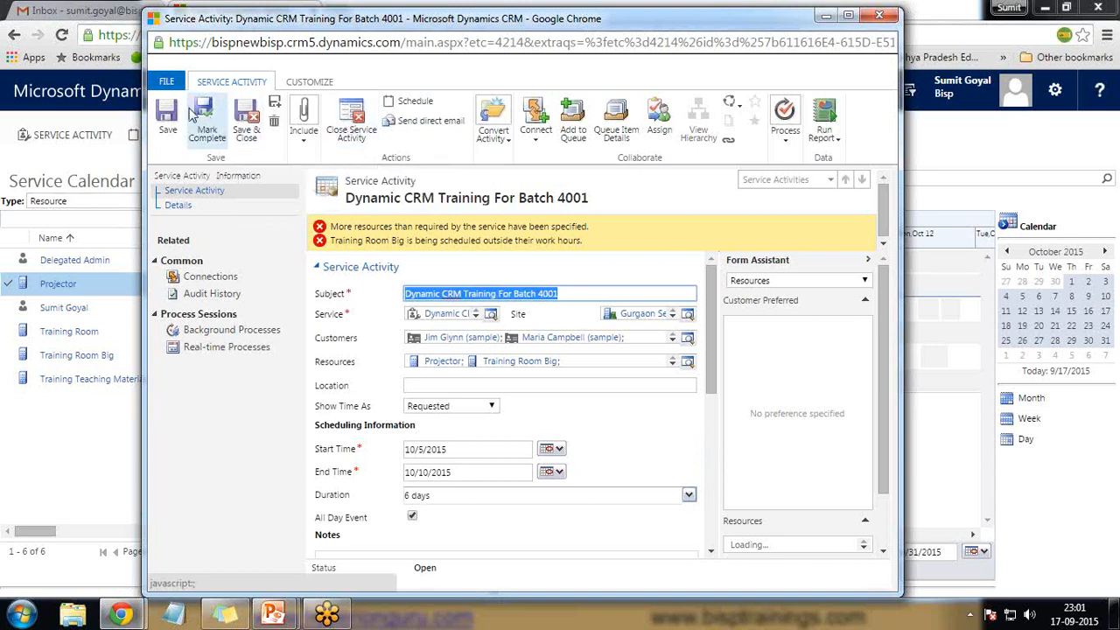
click(204, 131)
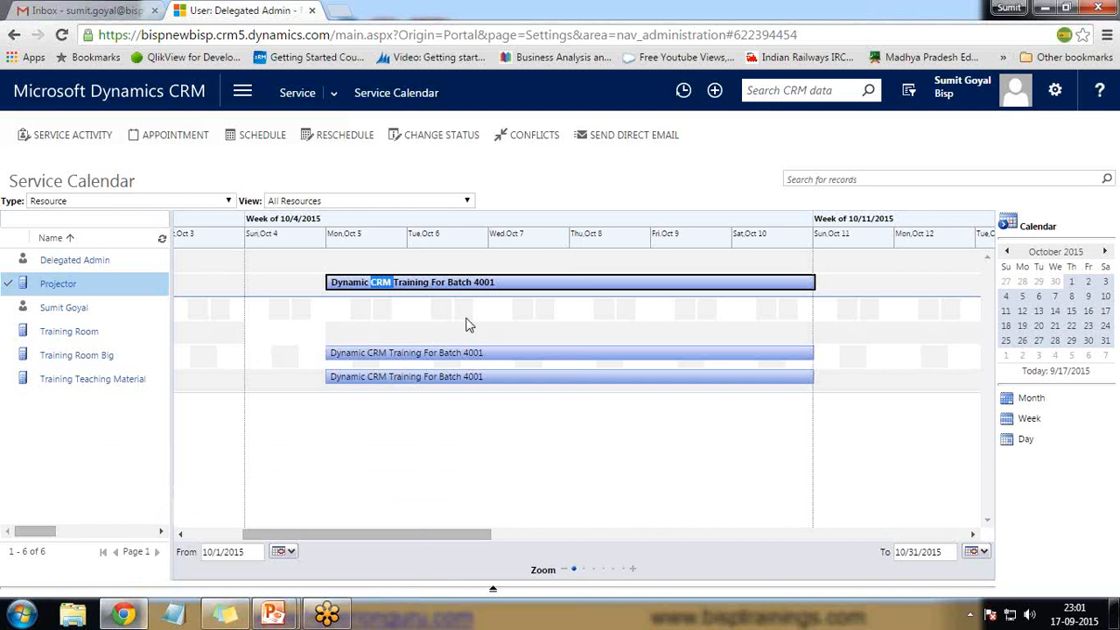
- Switch to the PowerPoint slide show and go back to the Dynamic CRM Service Scheduling title slide
mouse_move(274, 613)
click(371, 542)
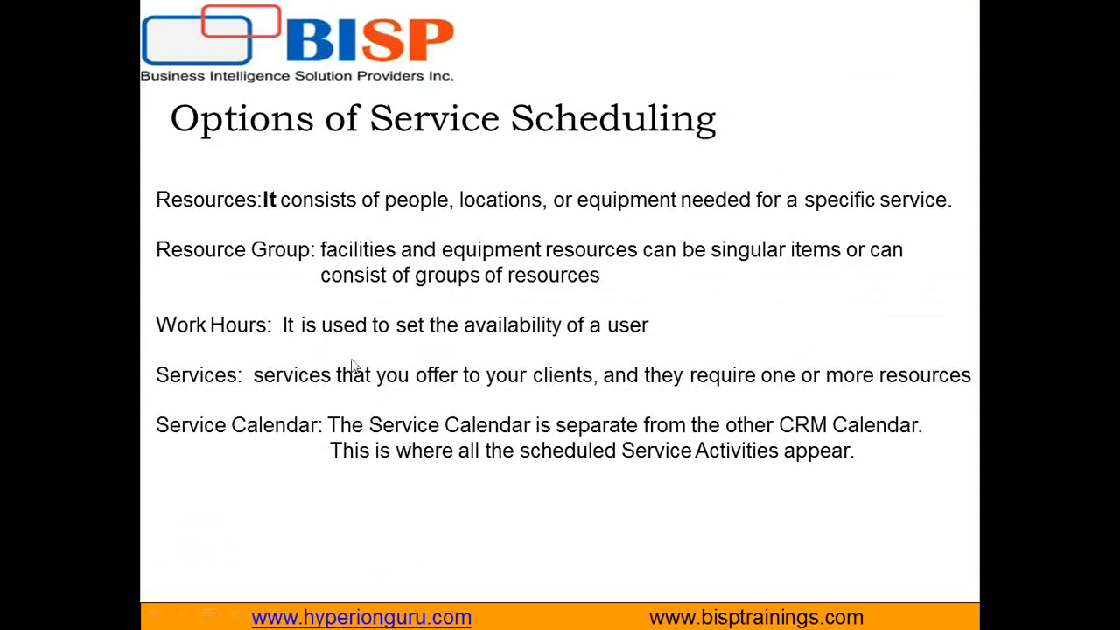
key(Left)
key(Left)
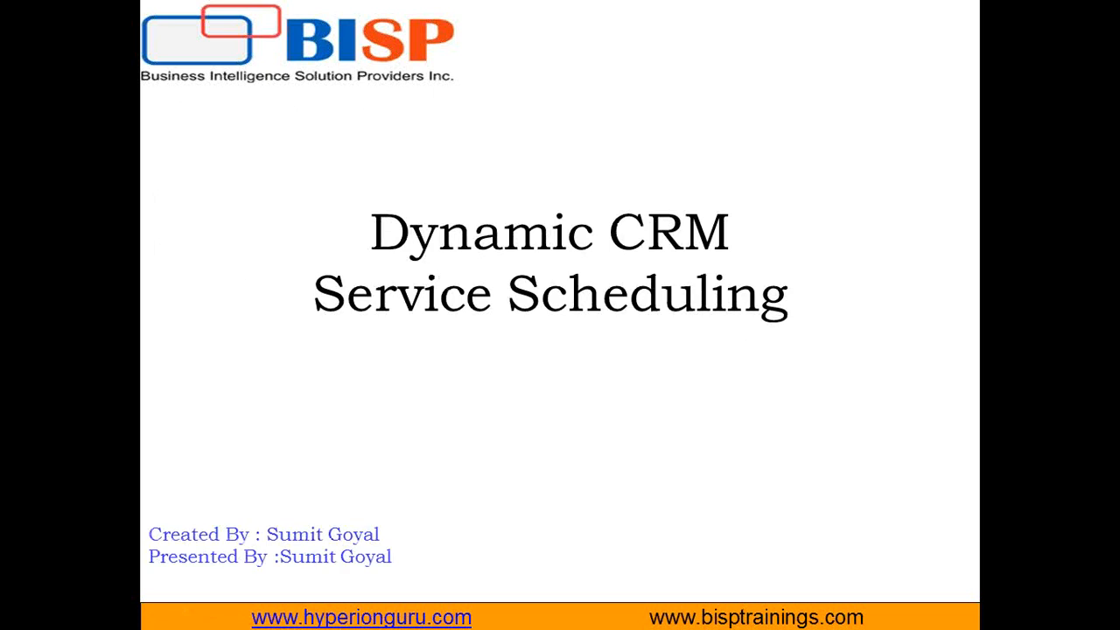